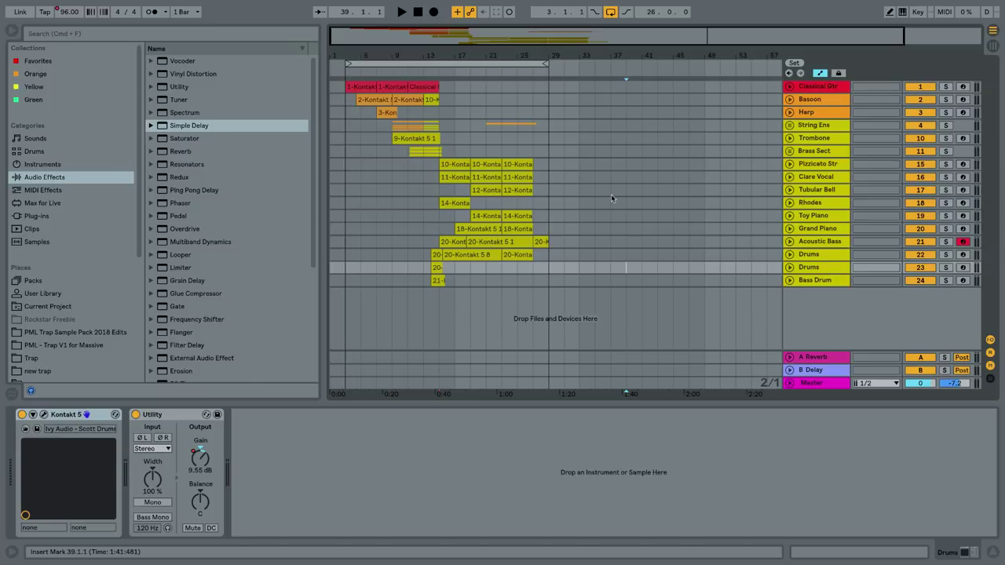
- Play the arrangement from bar 3 and unfold the String Ens group to show its individual tracks
click(482, 64)
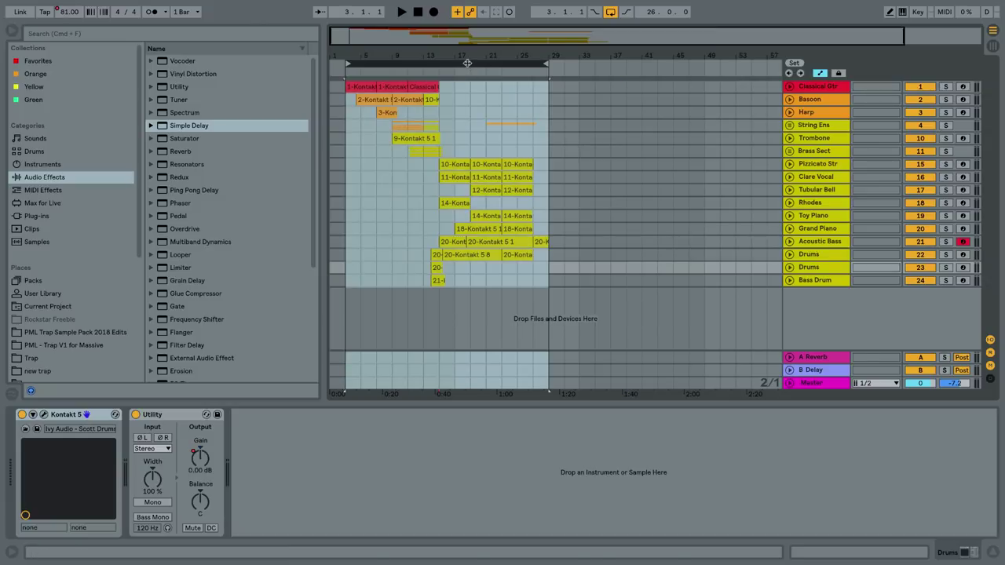
key(space)
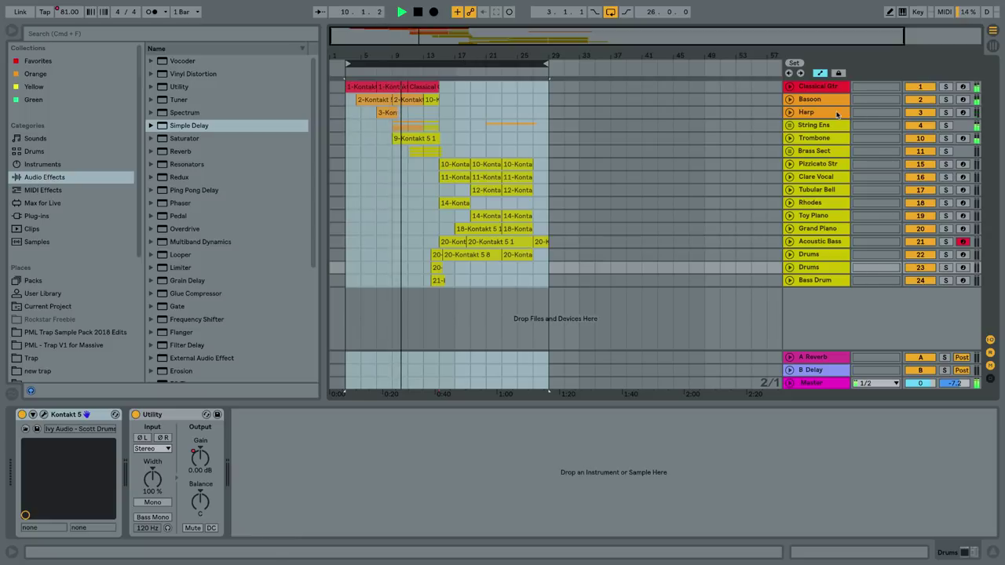
click(813, 124)
click(789, 125)
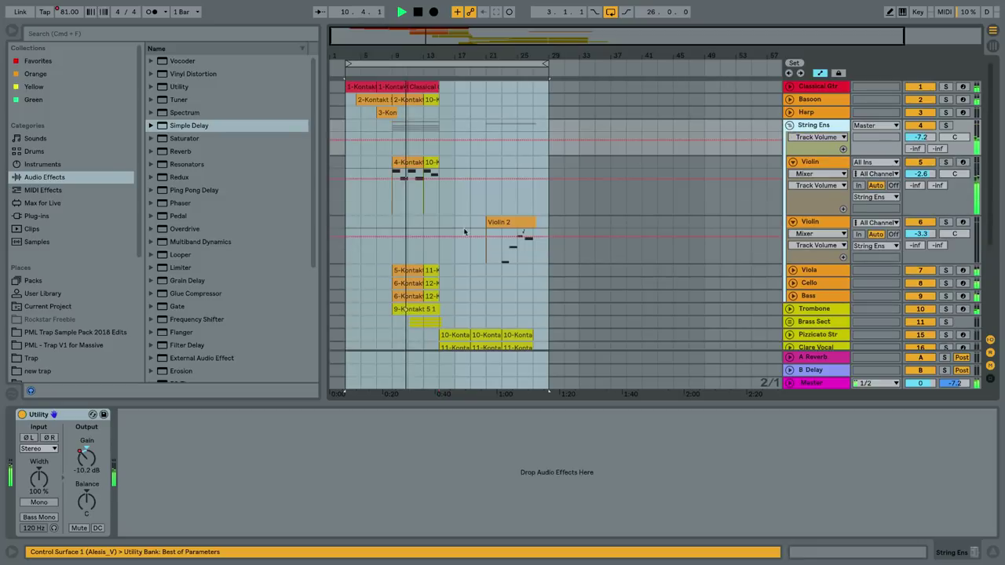
scroll(443, 121, down, 3)
drag(422, 59, 450, 105)
scroll(451, 105, up, 3)
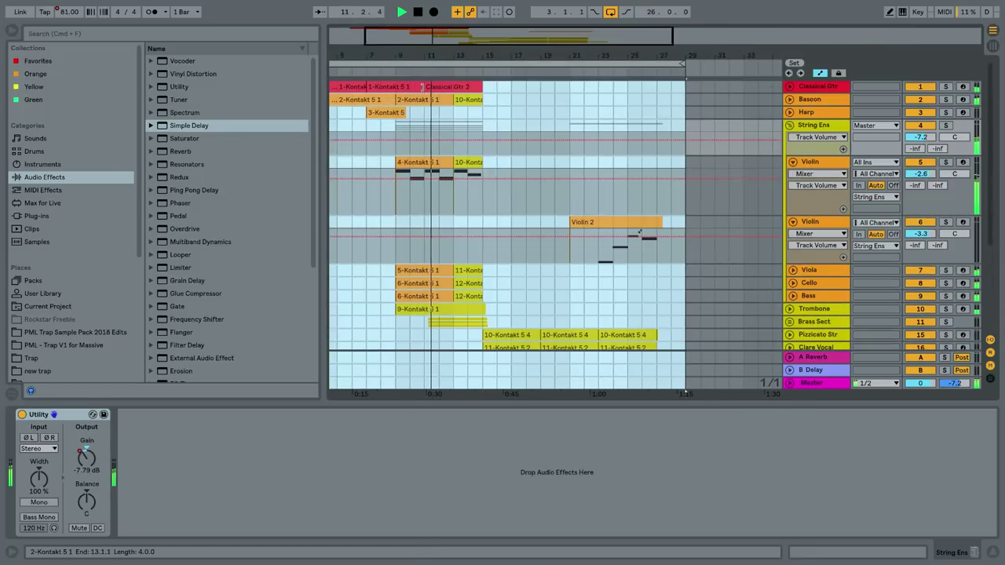
- Unfold the Viola, Cello and Bass tracks inside the String Ens group and review the string section's notes
click(792, 269)
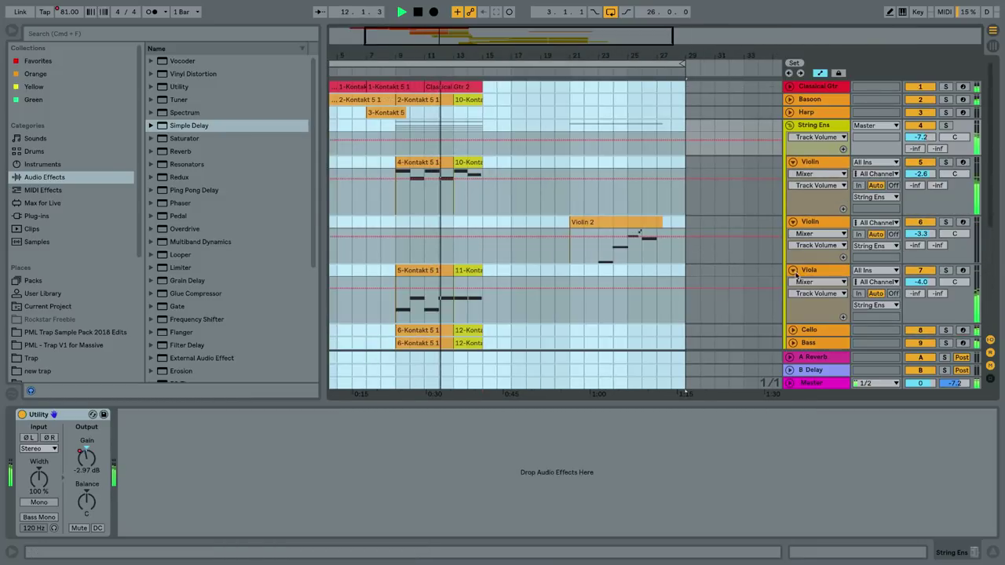
scroll(795, 274, down, 2)
click(792, 261)
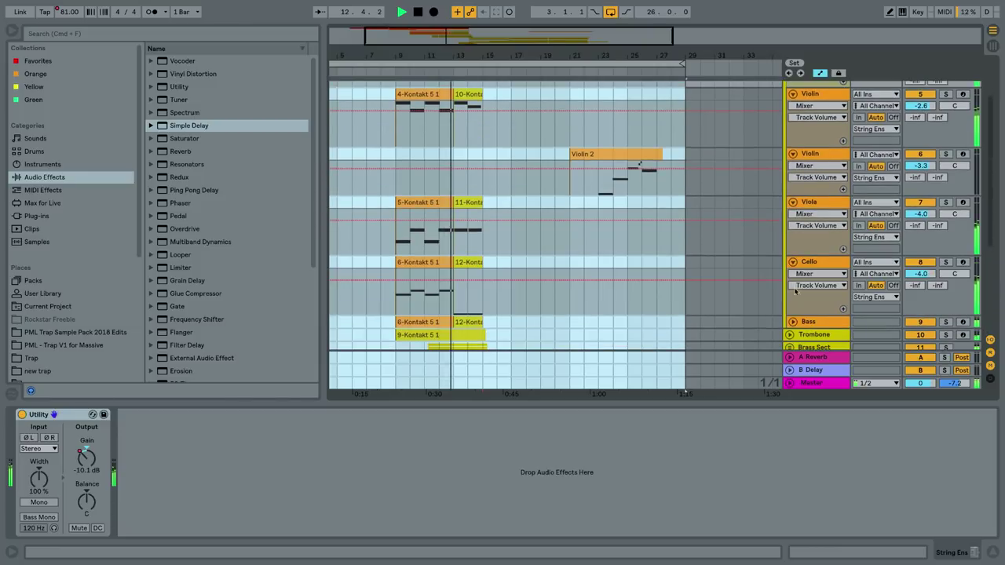
click(793, 322)
scroll(710, 293, down, 3)
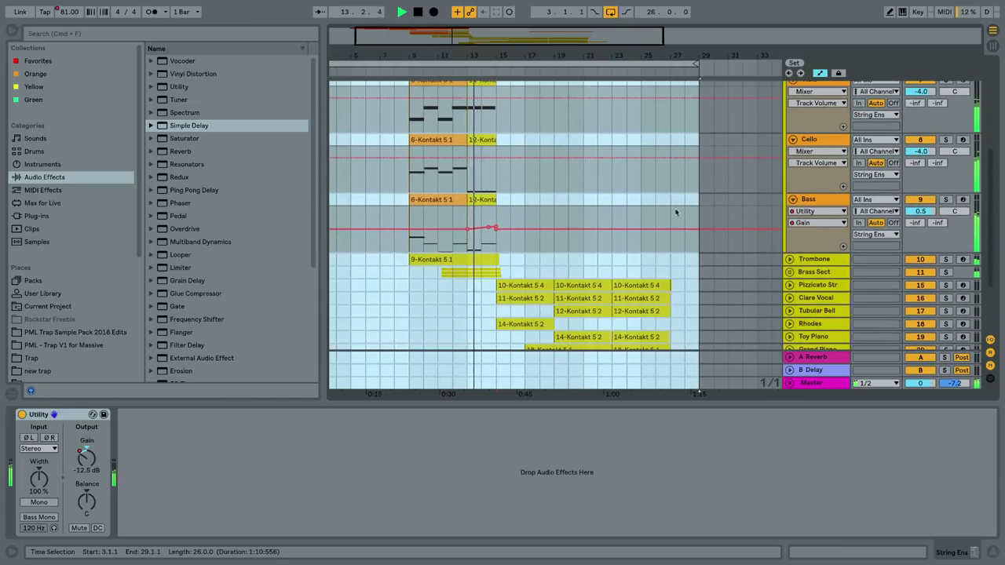
scroll(658, 159, up, 2)
click(625, 196)
scroll(549, 162, up, 2)
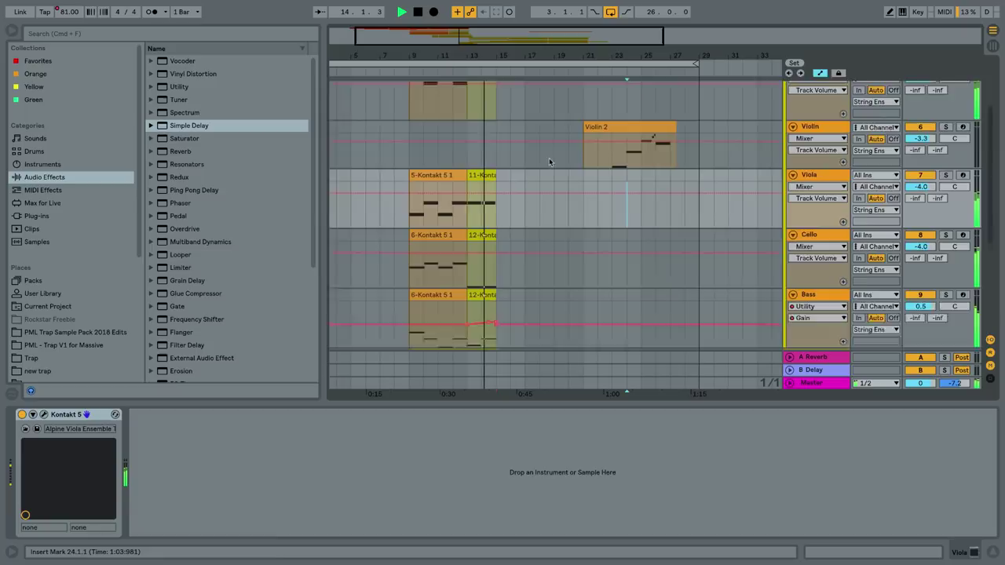
scroll(548, 158, up, 3)
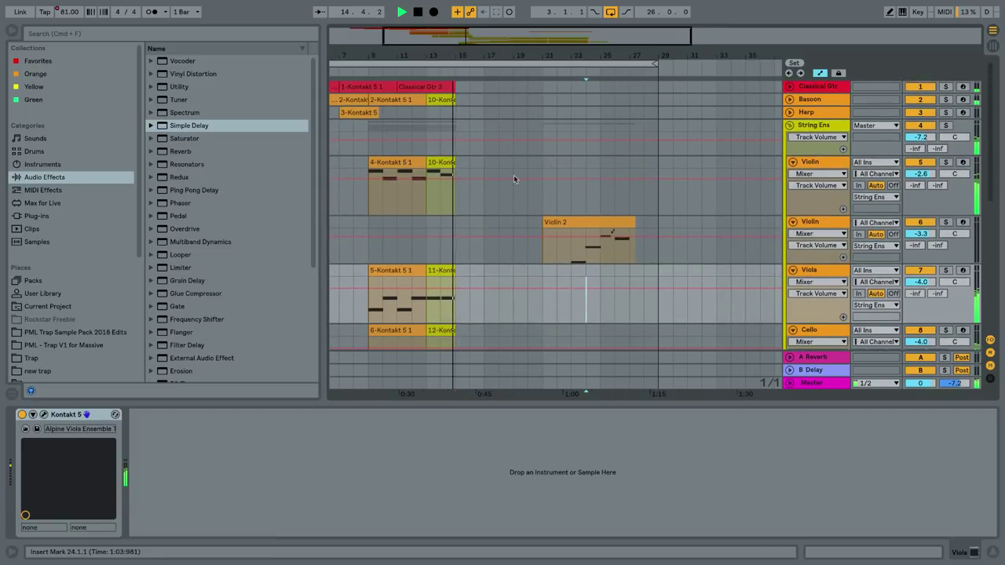
- Unfold the Pizzicato Str track to show the notes in its clips
scroll(513, 175, down, 8)
scroll(513, 175, left, 1)
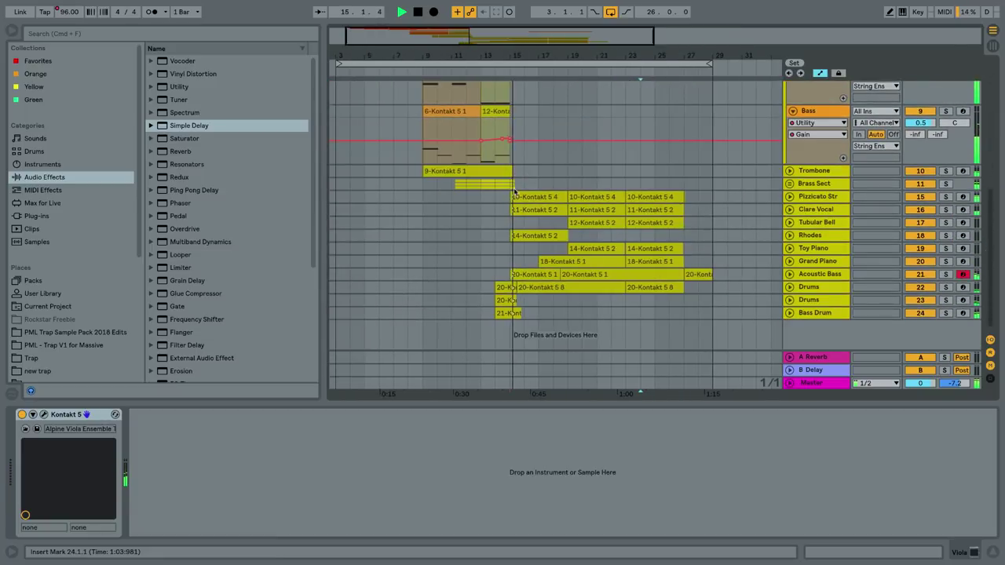
click(789, 196)
click(634, 224)
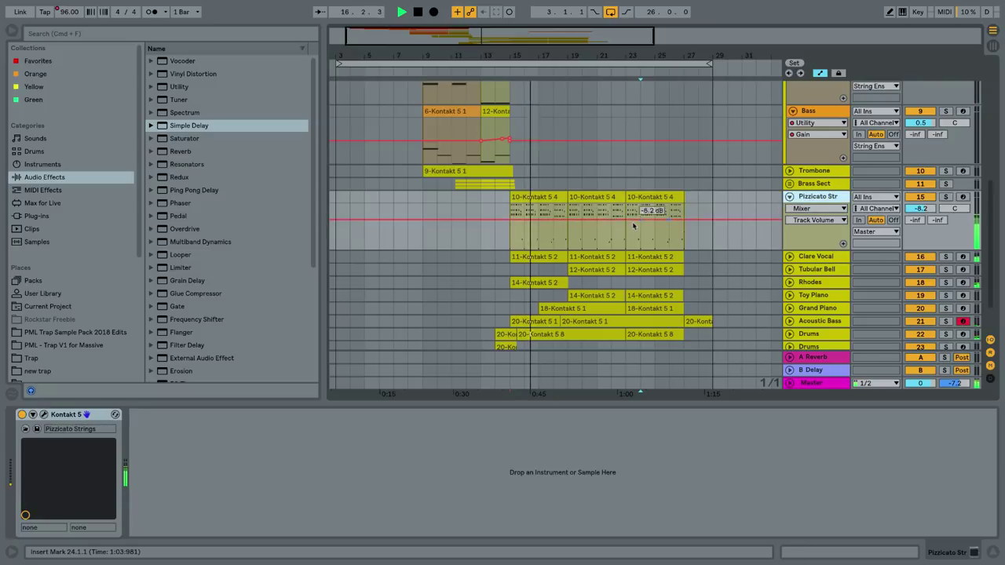
scroll(635, 224, down, 2)
scroll(634, 225, right, 3)
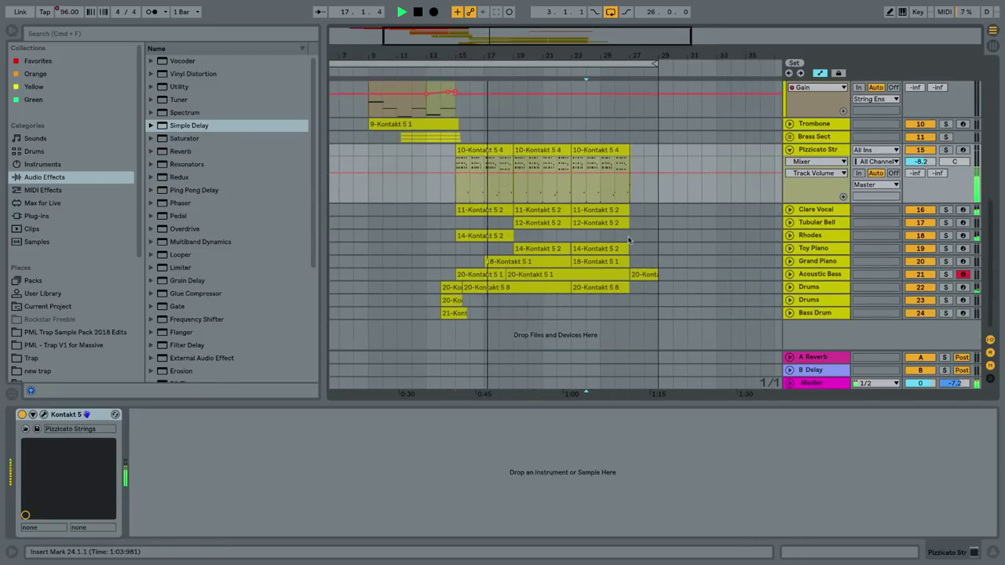
- Unfold the Clare Vocal and Tubular Bell tracks to show their clip contents
click(788, 209)
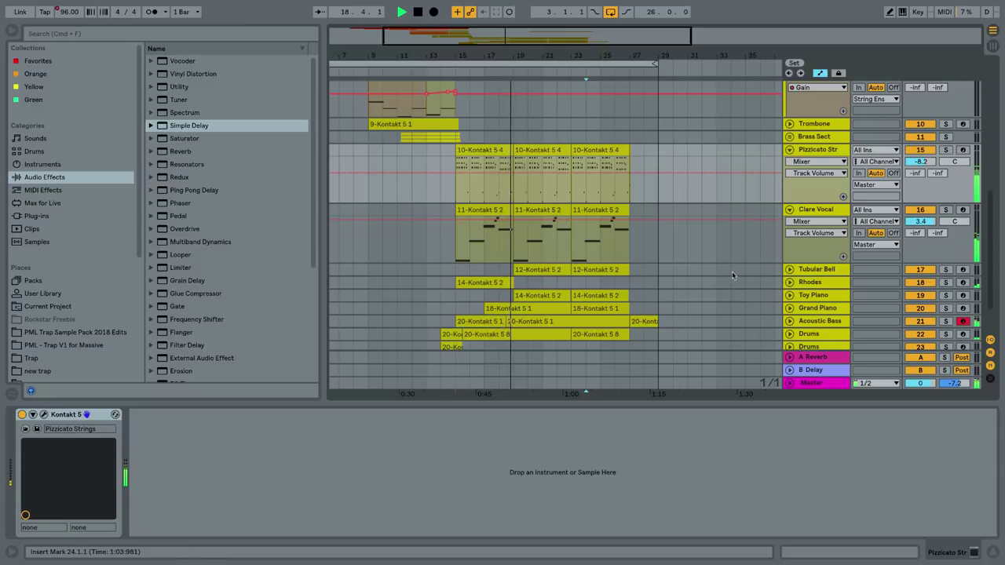
click(789, 270)
scroll(678, 277, down, 3)
scroll(678, 277, right, 6)
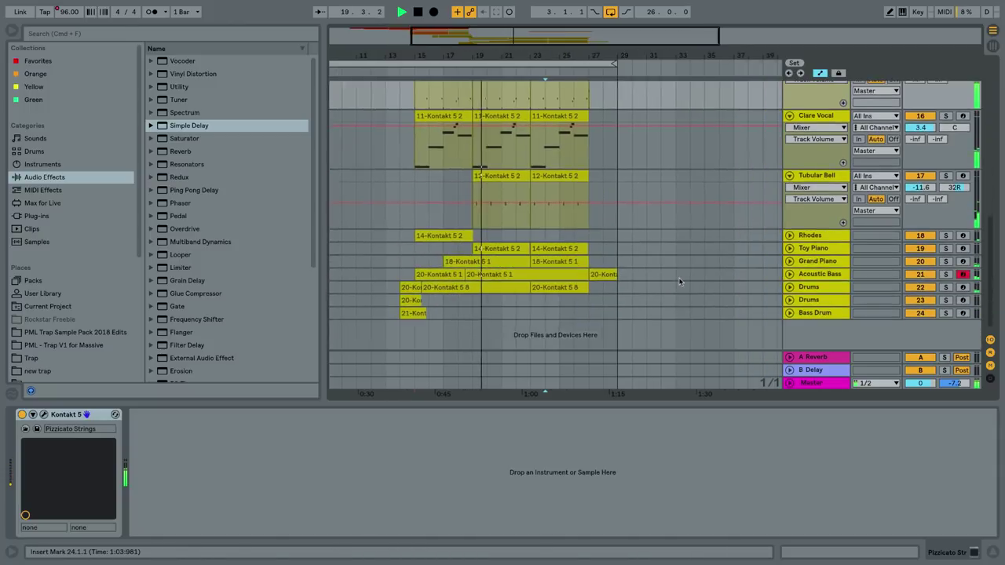
scroll(641, 251, up, 2)
scroll(640, 250, left, 4)
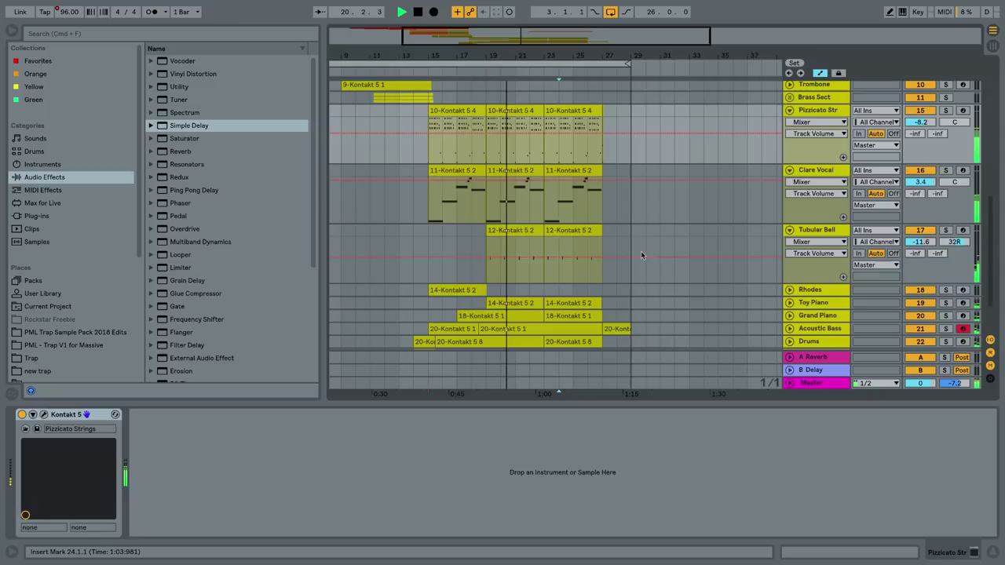
scroll(700, 277, down, 2)
scroll(700, 277, left, 2)
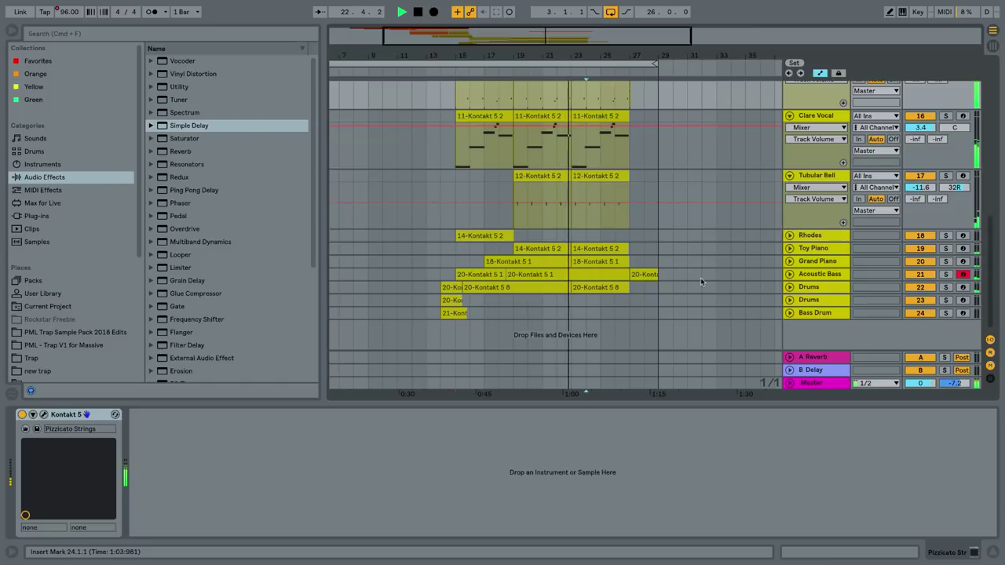
- Unfold the Toy Piano and Grand Piano tracks to show their clip contents
click(789, 249)
scroll(707, 274, down, 2)
scroll(706, 274, right, 3)
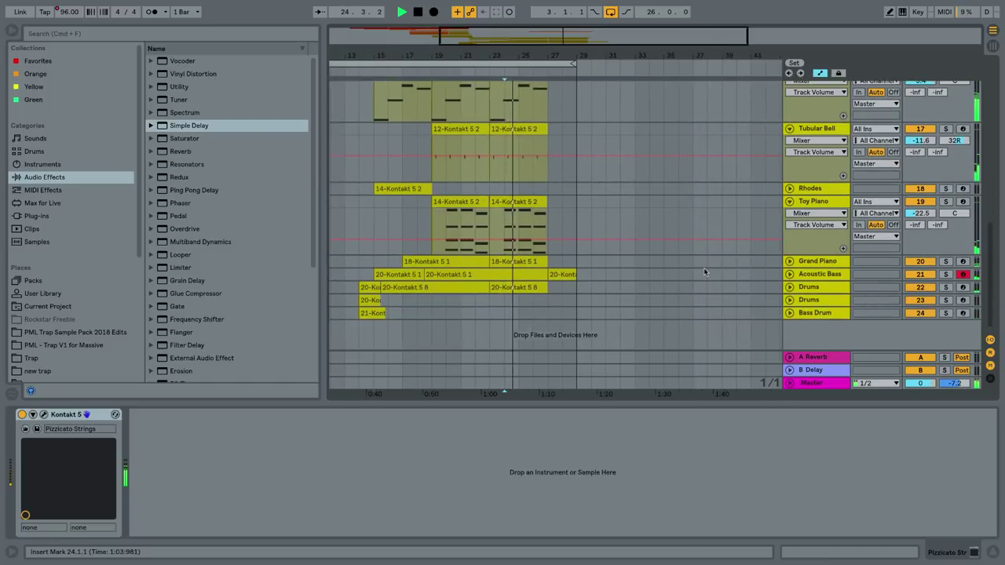
click(789, 260)
mouse_move(686, 246)
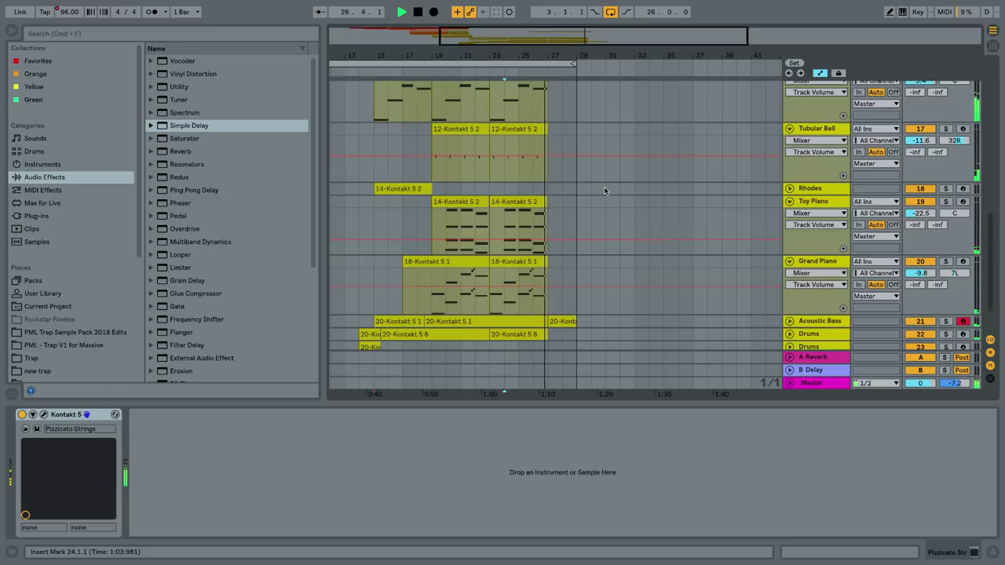
- Return to the beginning of the arrangement and select the String Ens group track
scroll(604, 186, up, 5)
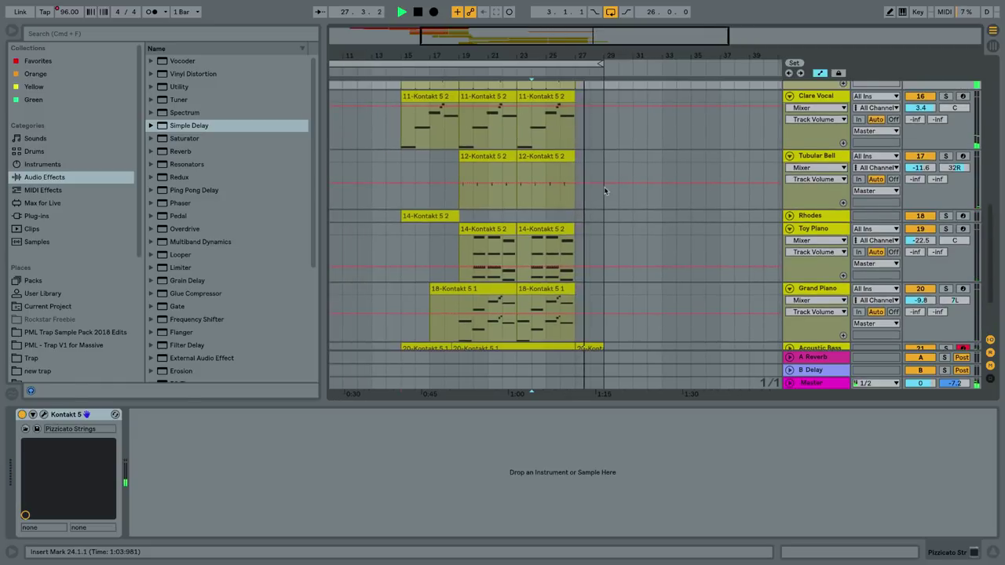
scroll(604, 186, left, 3)
scroll(604, 189, up, 5)
scroll(604, 189, left, 3)
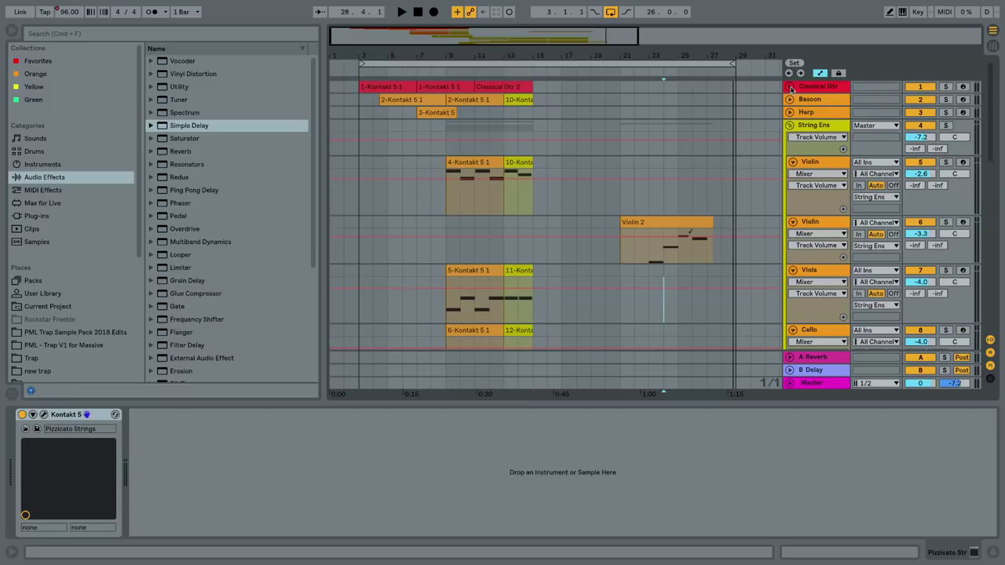
click(840, 133)
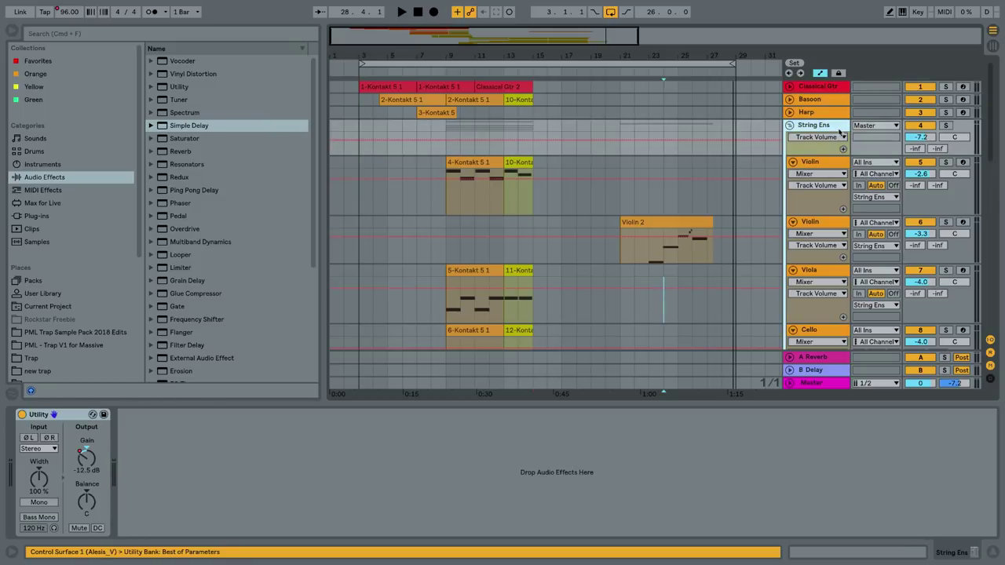
- Open the Kontakt 5 instrument on the first Violin track and reposition its window
click(481, 162)
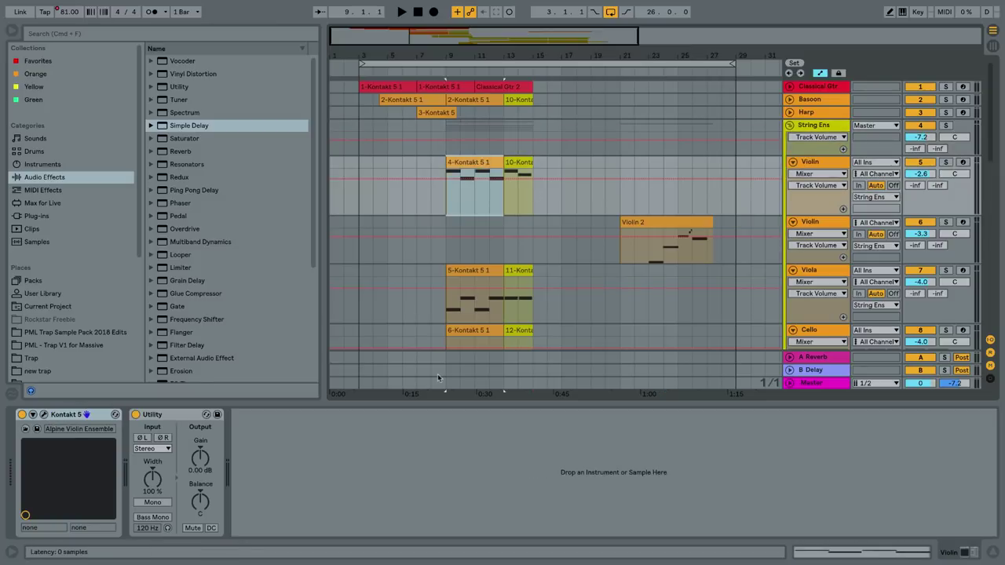
click(461, 289)
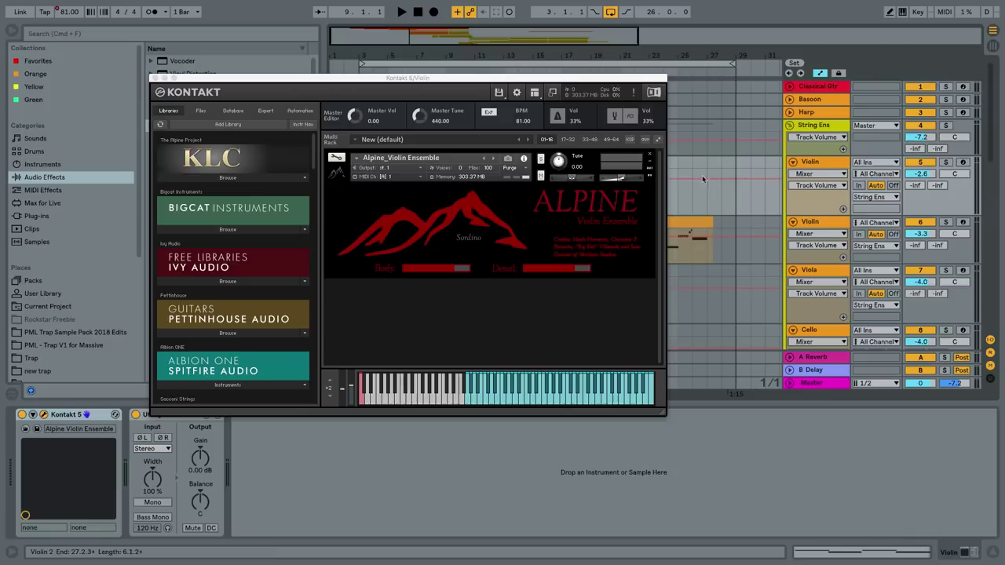
drag(566, 82, 643, 122)
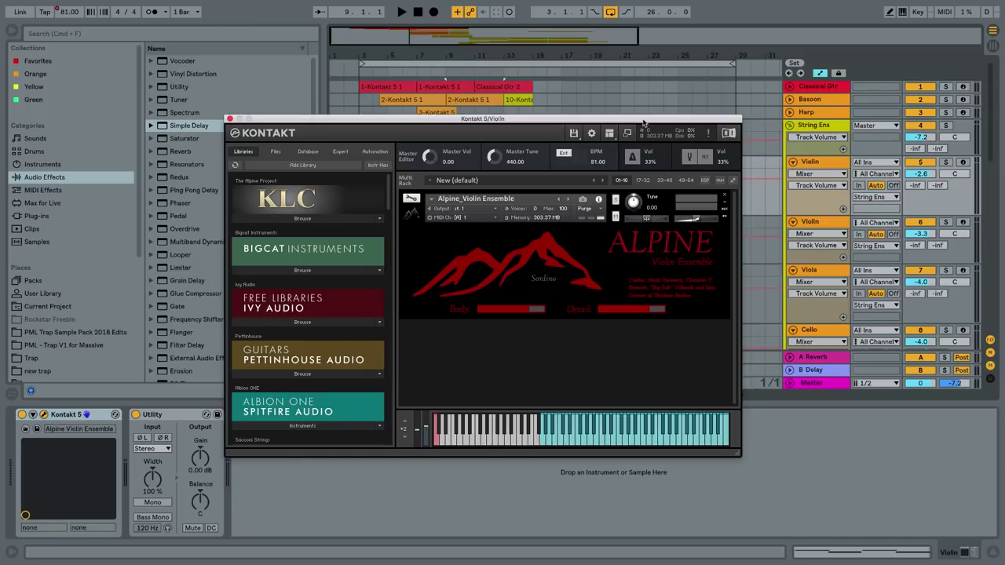
- Browse the instrument folders of The Alpine Project library in Kontakt and close the plug-in window
click(295, 218)
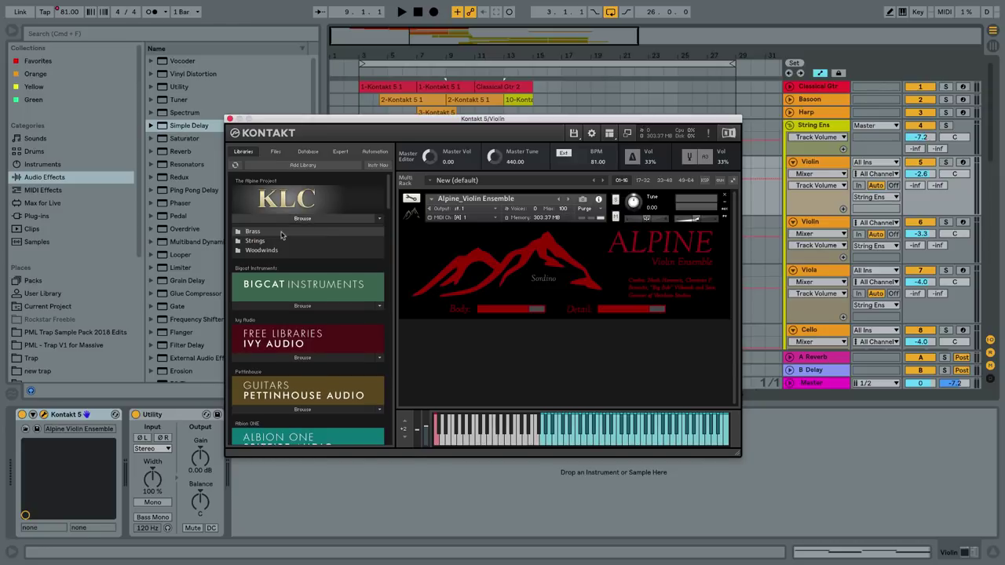
click(279, 232)
click(281, 233)
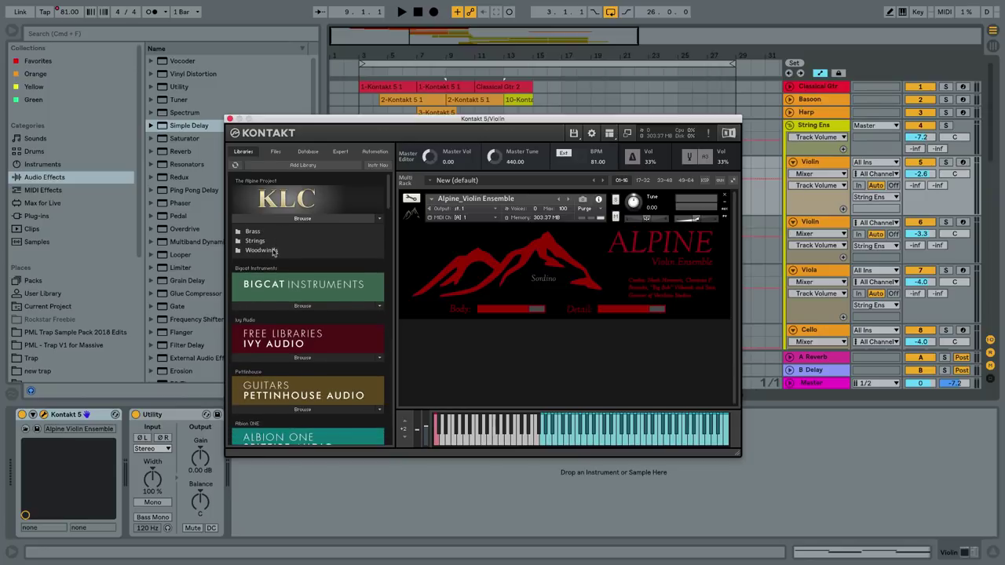
click(229, 119)
- Solo the String Ens group, play it from the first Violin clip at bar 9, and stop playback
click(470, 160)
scroll(470, 165, down, 5)
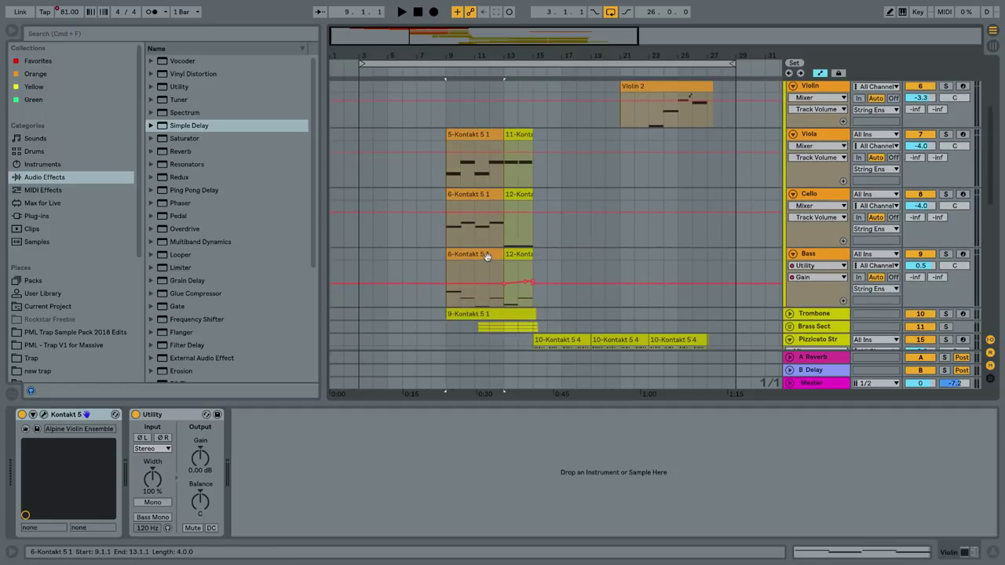
scroll(757, 236, up, 5)
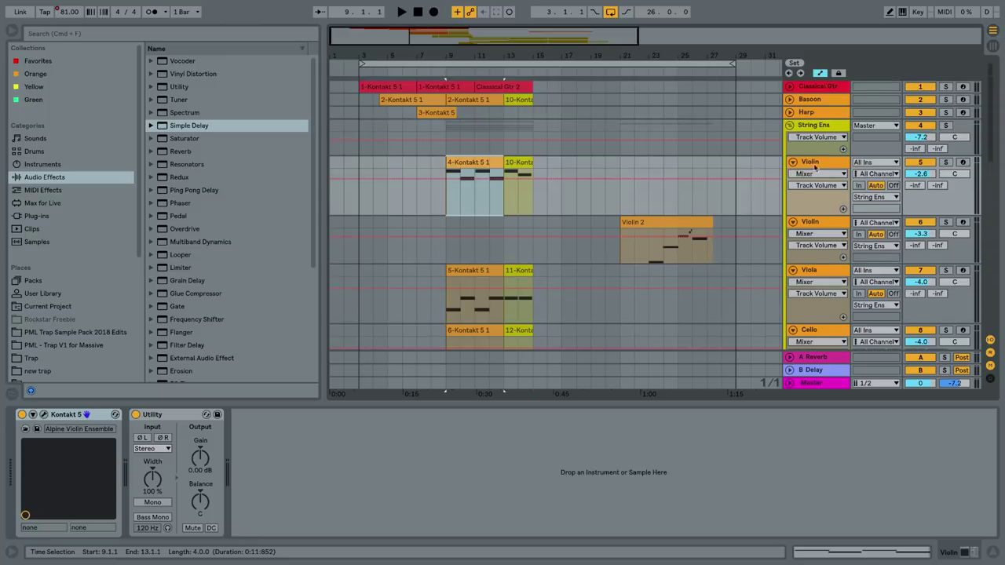
click(945, 126)
click(487, 162)
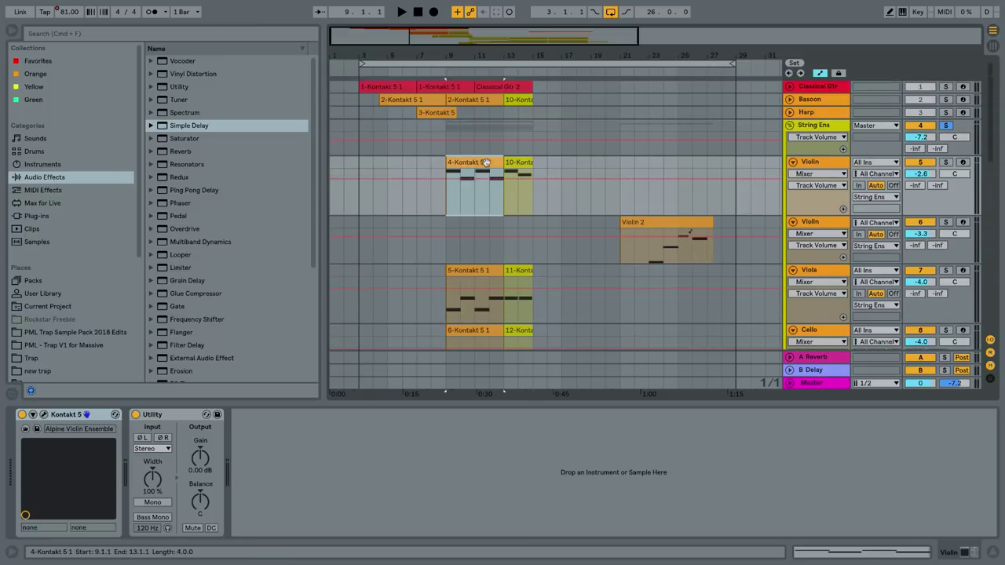
key(space)
scroll(527, 220, down, 4)
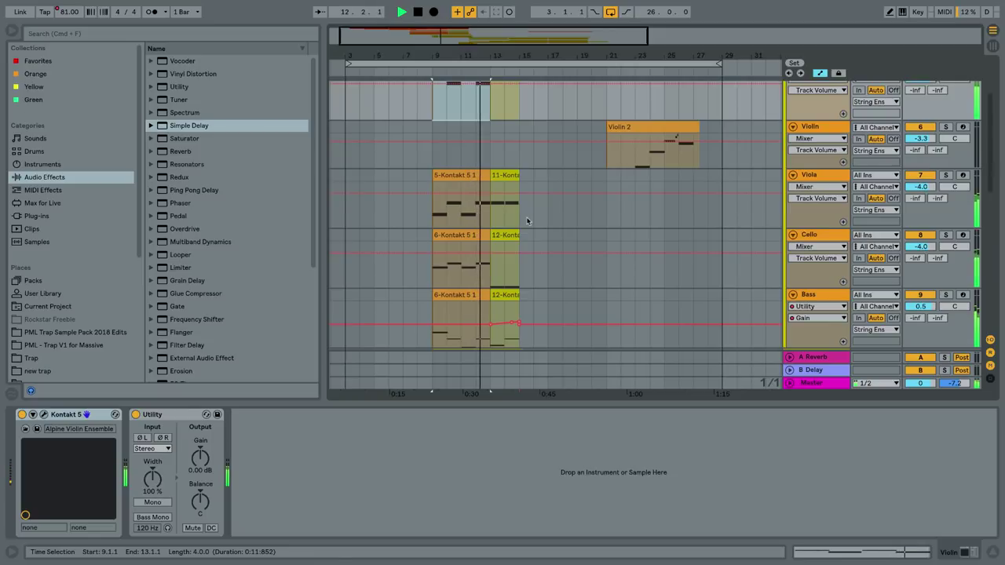
key(space)
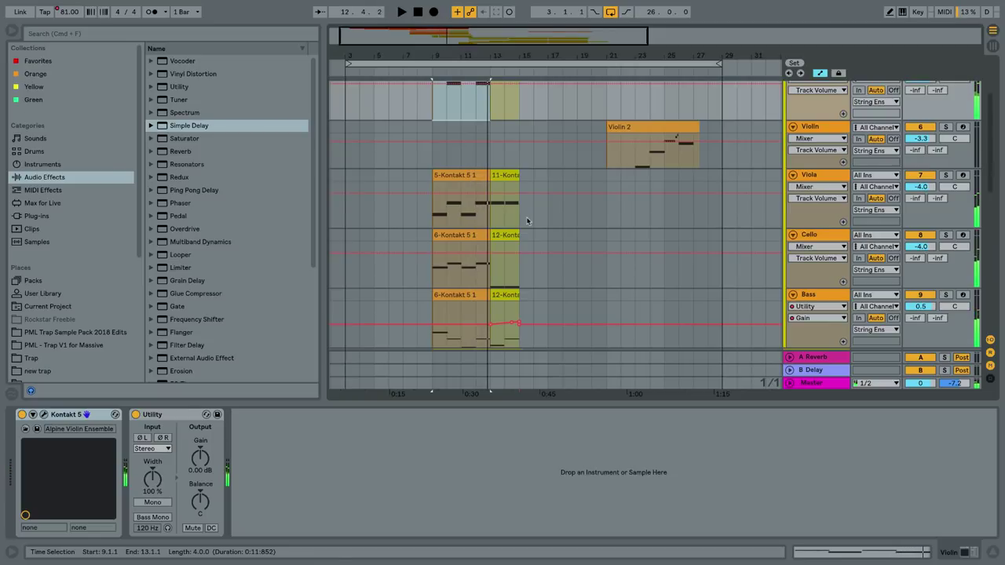
- Reopen the first Violin track's Kontakt window to examine the Alpine Violin Ensemble instrument
scroll(527, 221, up, 3)
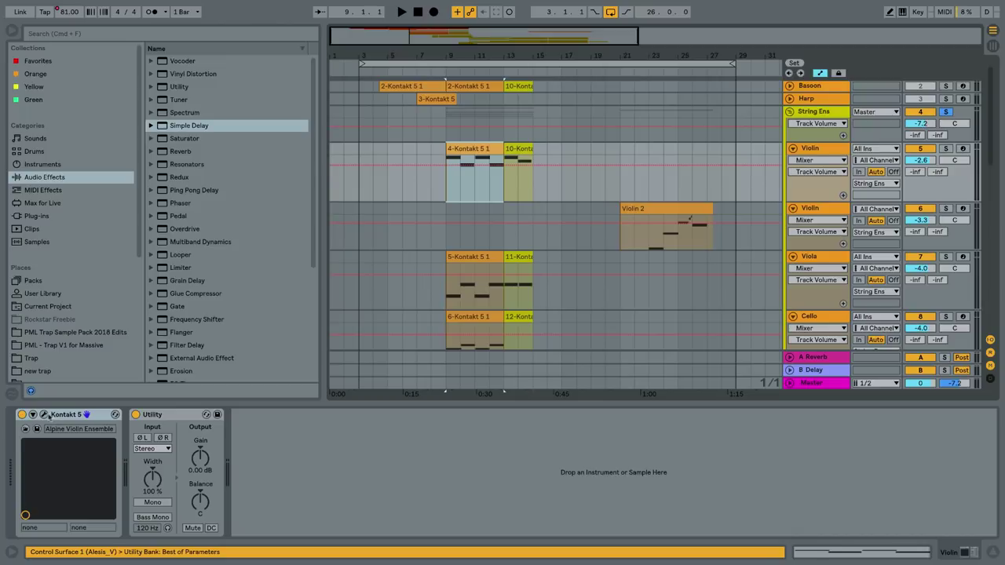
click(44, 414)
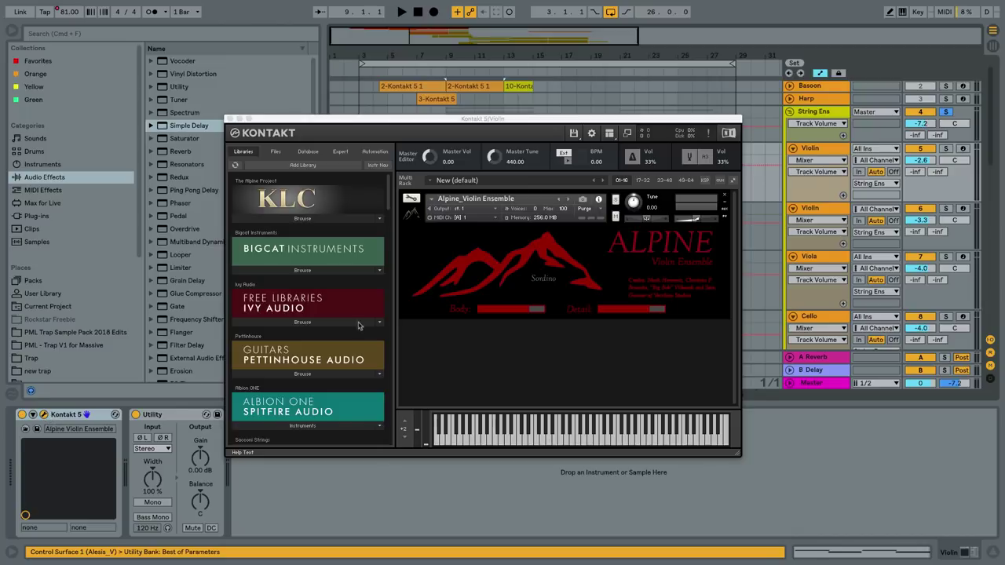
key(super+alt+p)
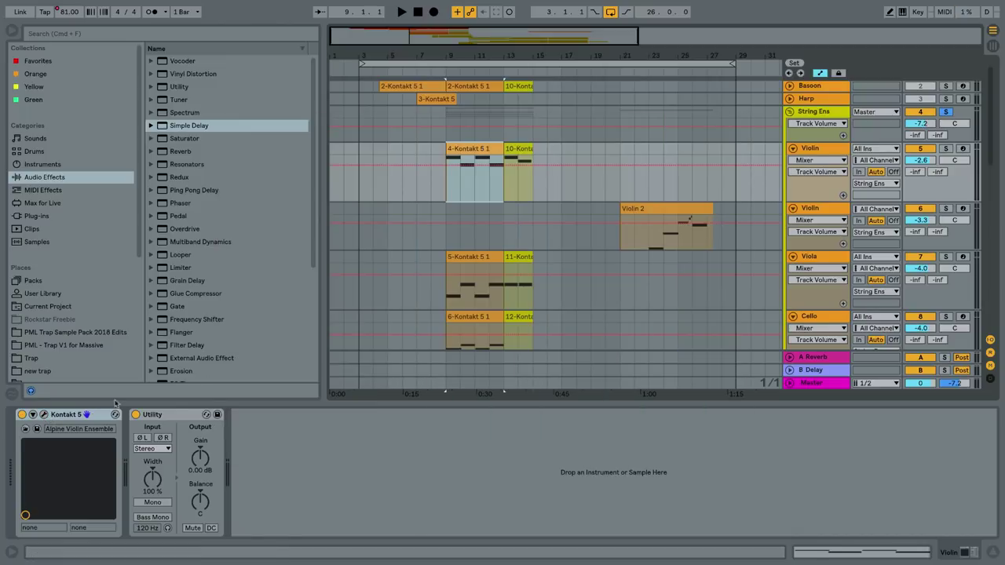
click(44, 415)
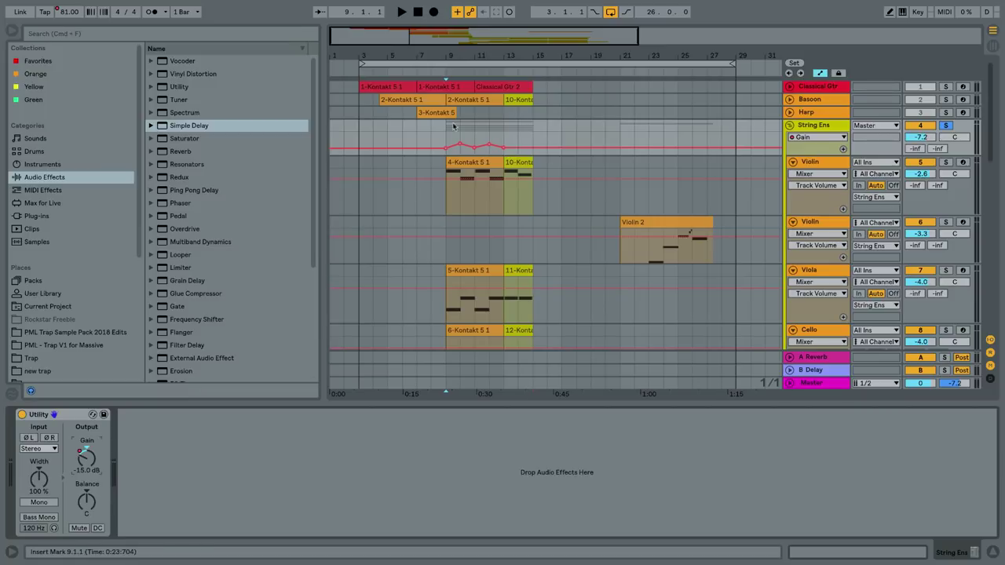
- Select the String Ens group and its Utility gain, and enlarge the group's lane to examine the gain automation
click(832, 126)
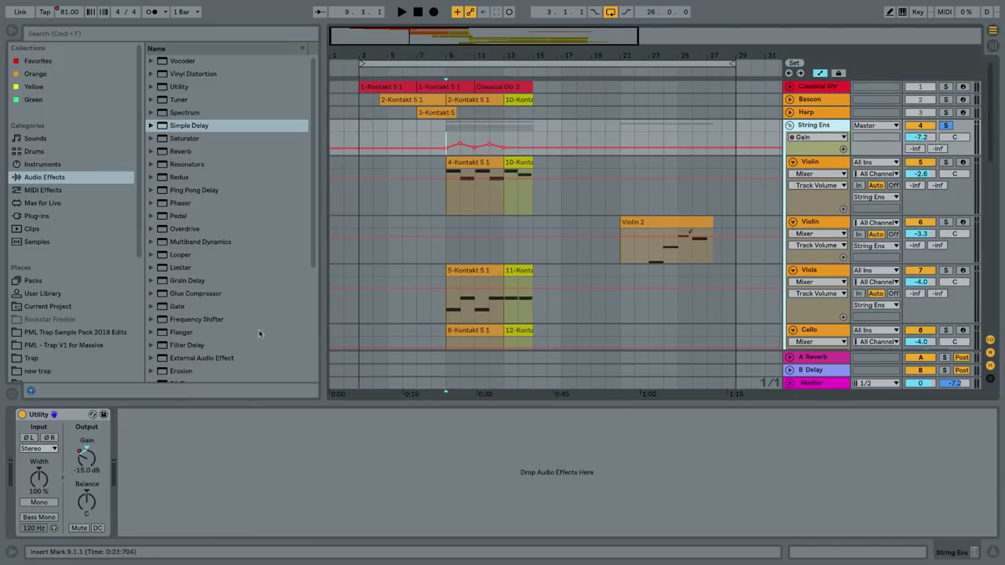
click(93, 465)
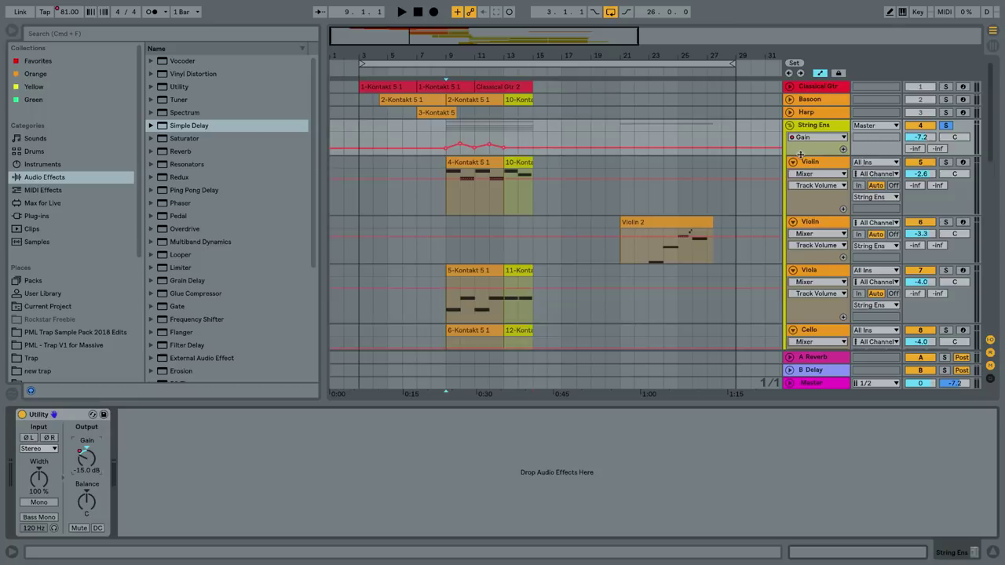
drag(801, 155, 800, 259)
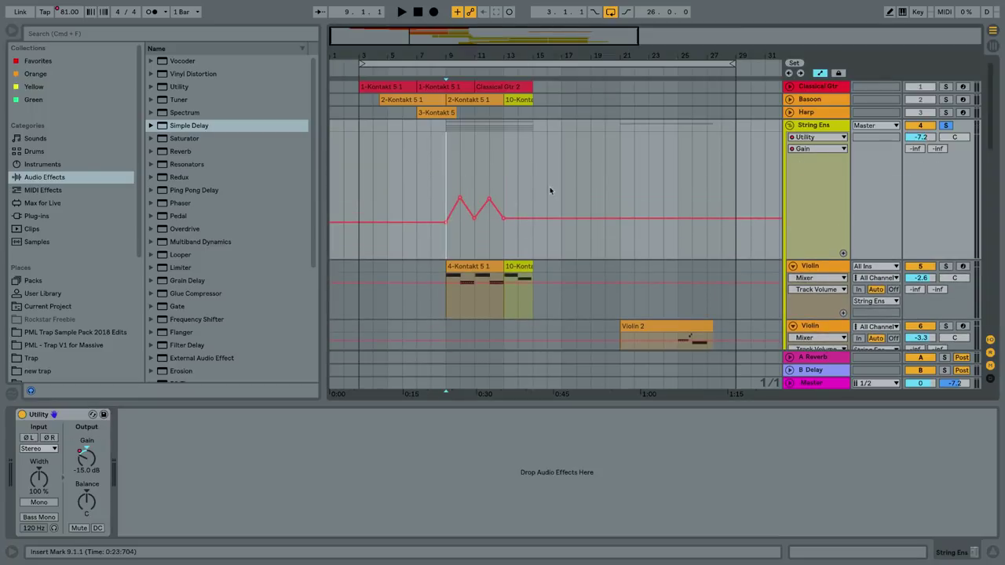
- Look over the Viola, Cello and Bass tracks, and fold the String Ens group
scroll(552, 191, down, 2)
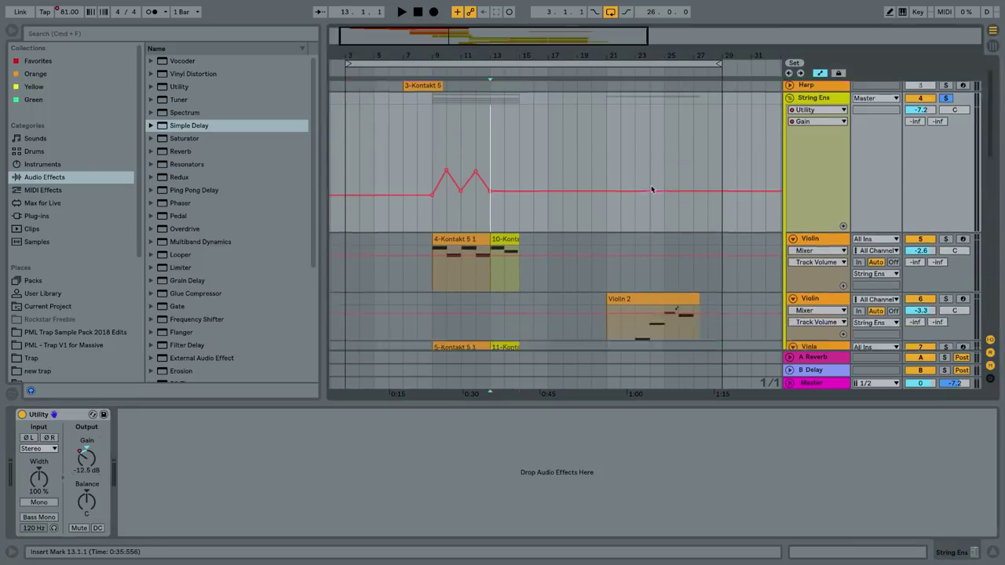
scroll(651, 189, down, 5)
scroll(651, 188, down, 2)
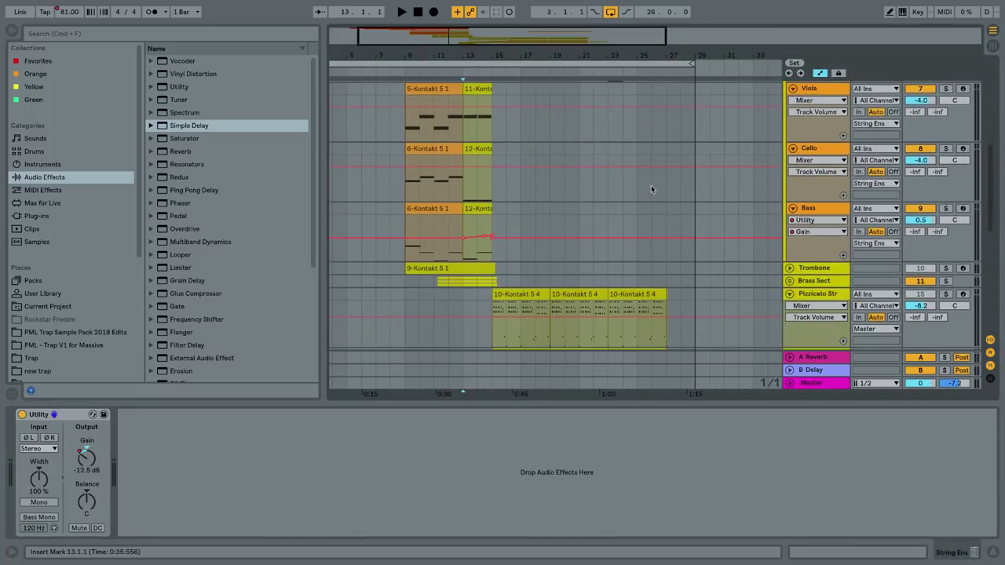
scroll(651, 188, up, 8)
scroll(652, 189, right, 2)
click(789, 125)
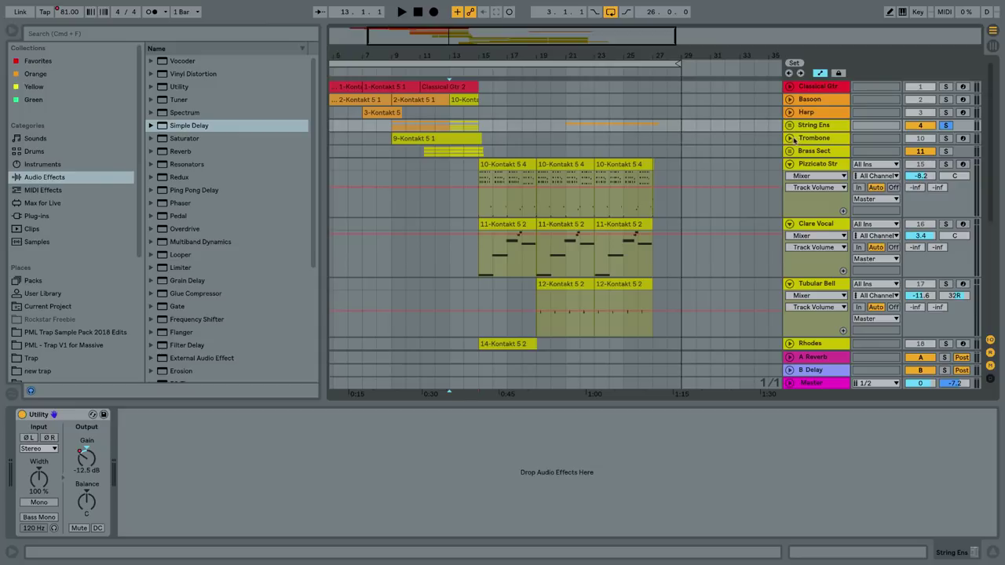
- Unfold the Brass Sect group and select the Horn clip that starts at bar 12
click(789, 138)
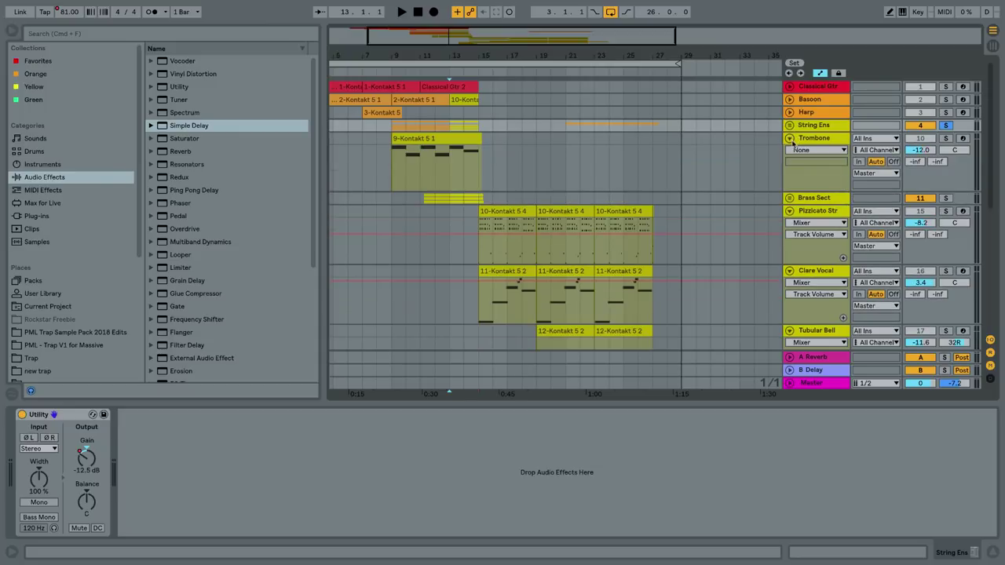
click(790, 139)
click(790, 150)
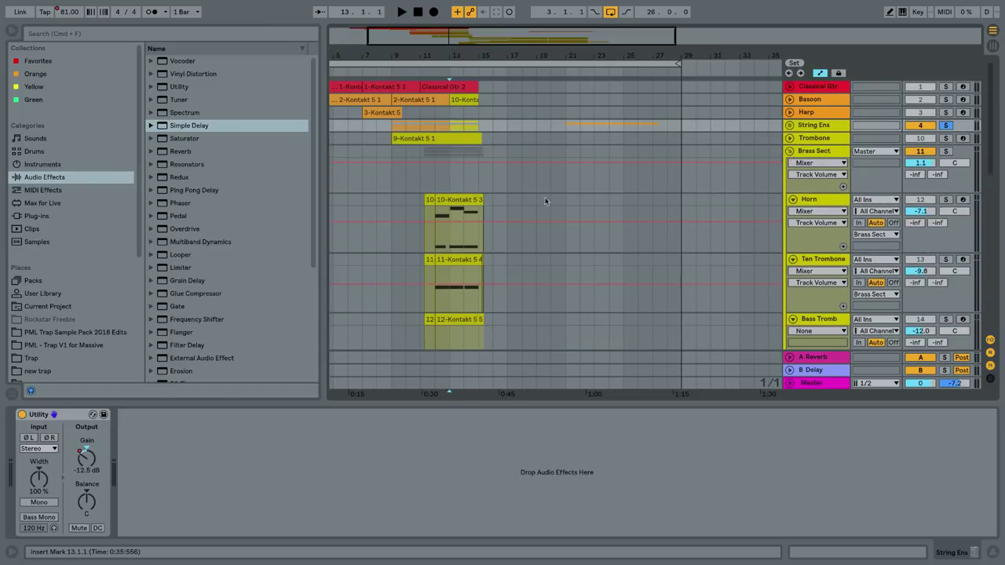
scroll(538, 202, down, 3)
scroll(538, 201, left, 1)
click(516, 103)
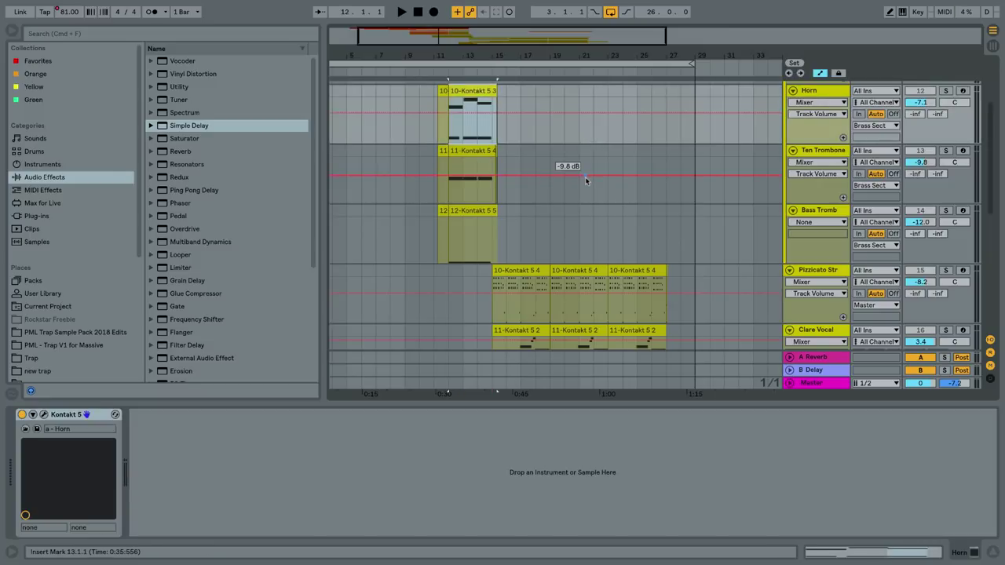
- Solo the Brass Sect group, select the Ten Trombone track, and play the brass from bar 12
scroll(585, 179, up, 2)
scroll(585, 179, left, 1)
scroll(585, 182, up, 1)
click(945, 123)
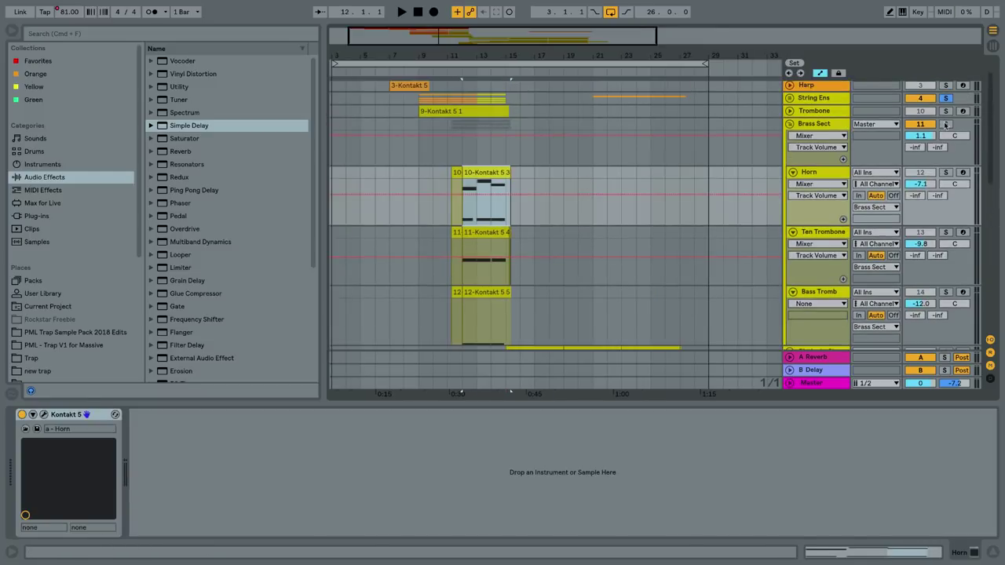
click(820, 237)
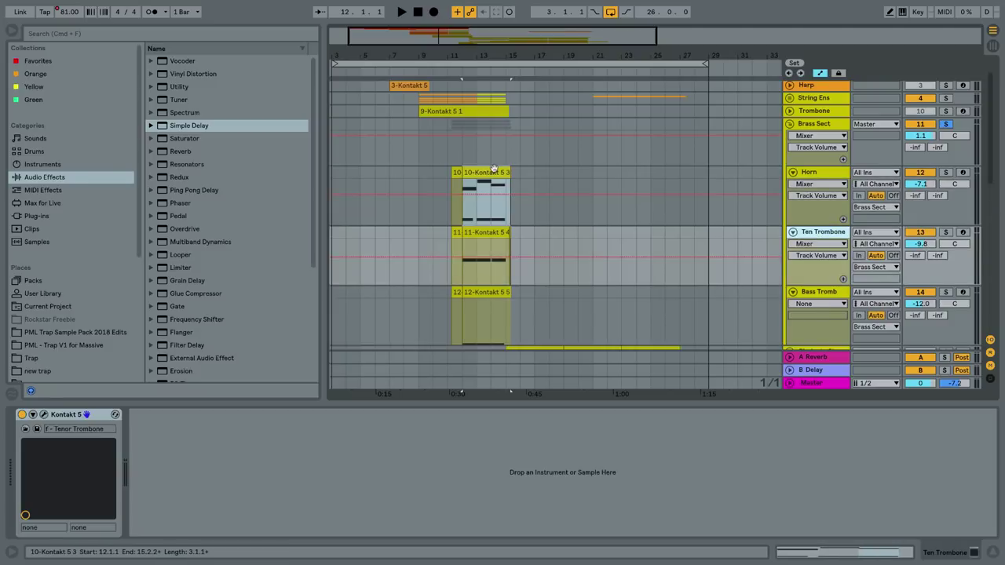
key(space)
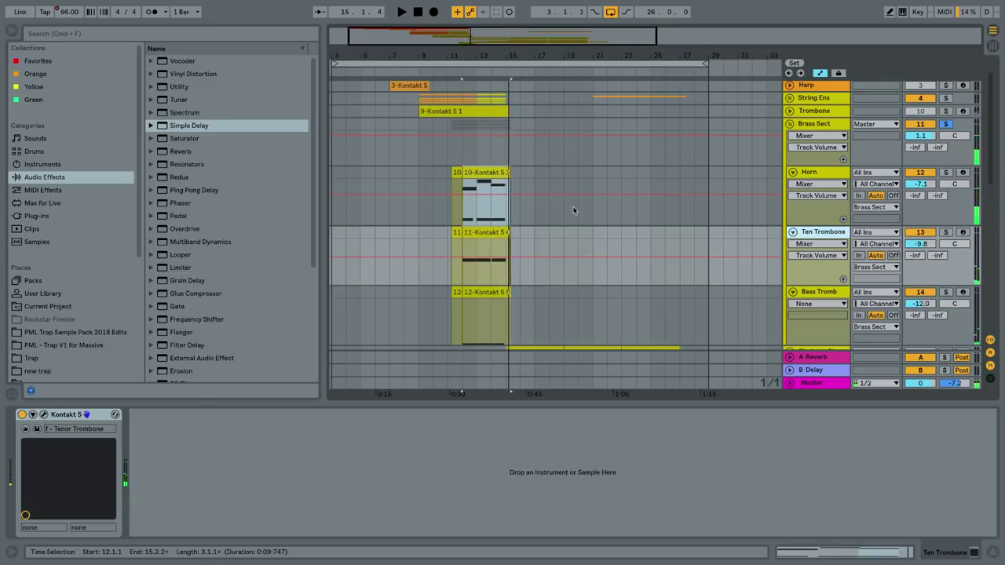
- View the Ten Trombone's Kontakt instrument, and open the bar 12 Horn clip to examine its notes and envelope controls
click(494, 172)
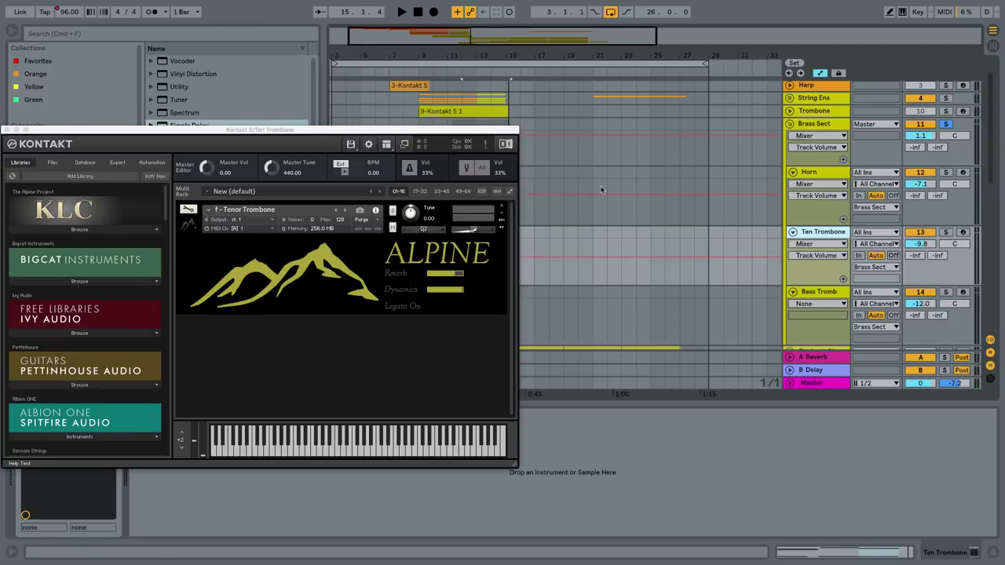
drag(441, 129, 1004, 137)
click(477, 174)
double_click(477, 175)
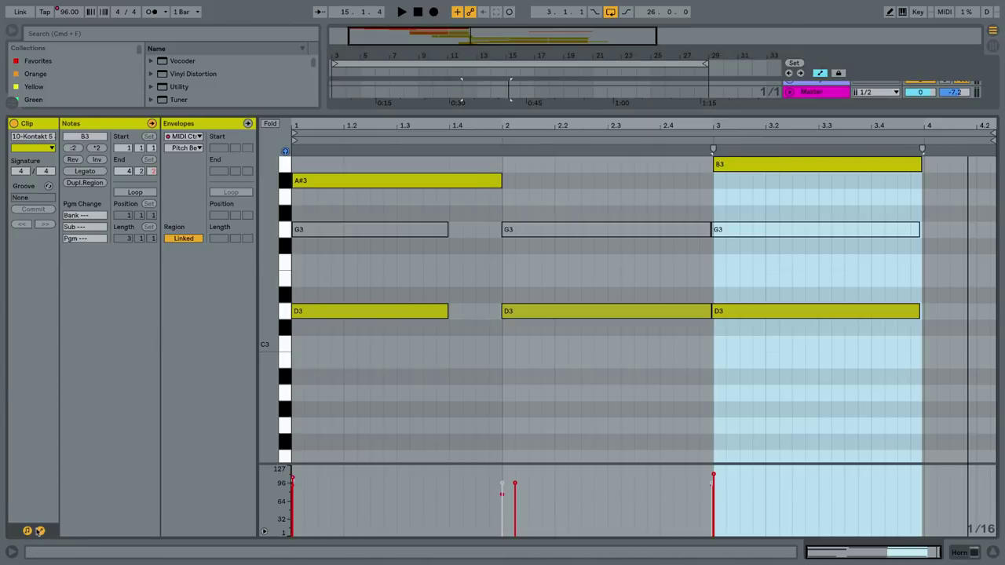
click(183, 147)
click(191, 181)
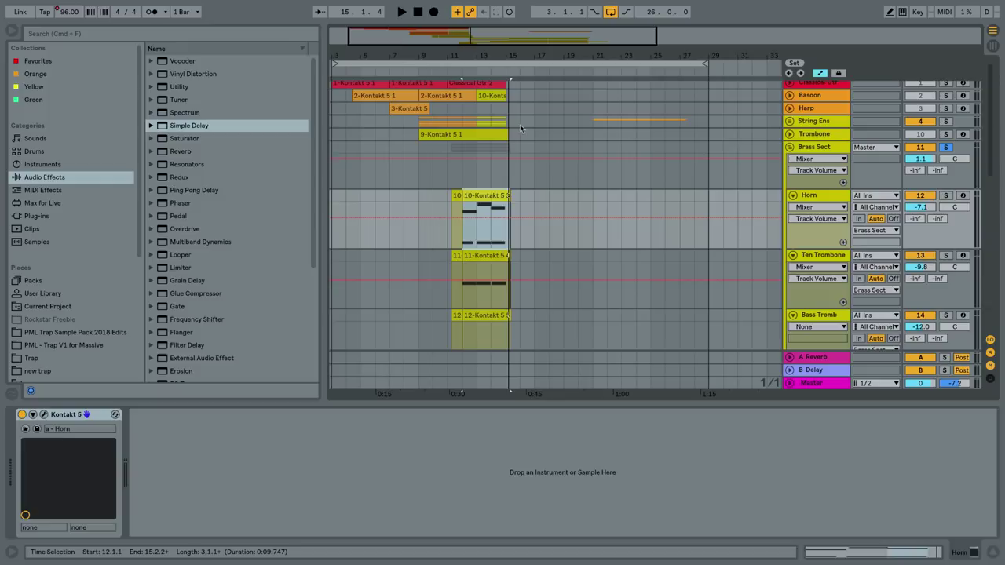
- Fold the Brass Sect group and unfold the Trombone track
click(488, 195)
click(791, 147)
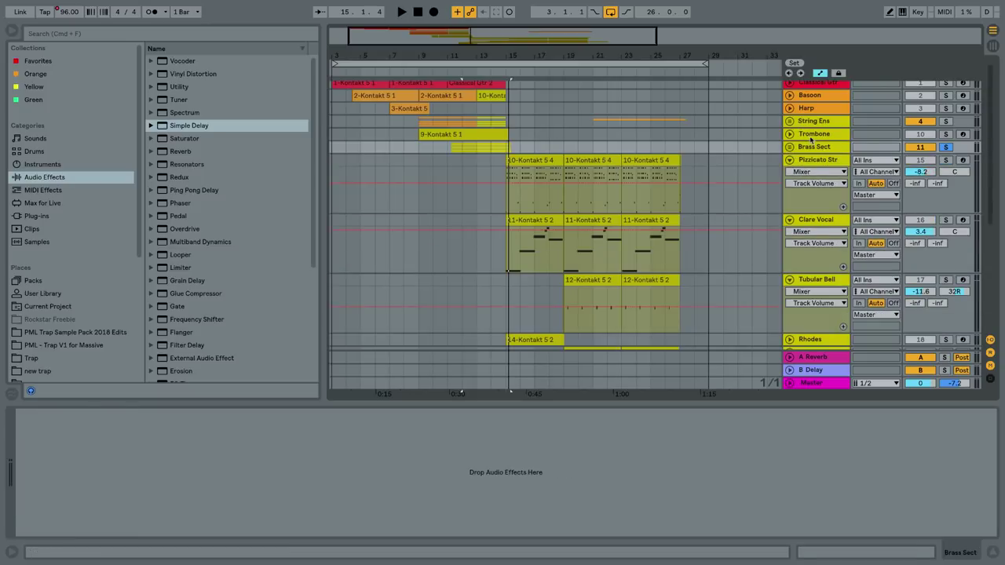
click(799, 135)
click(788, 135)
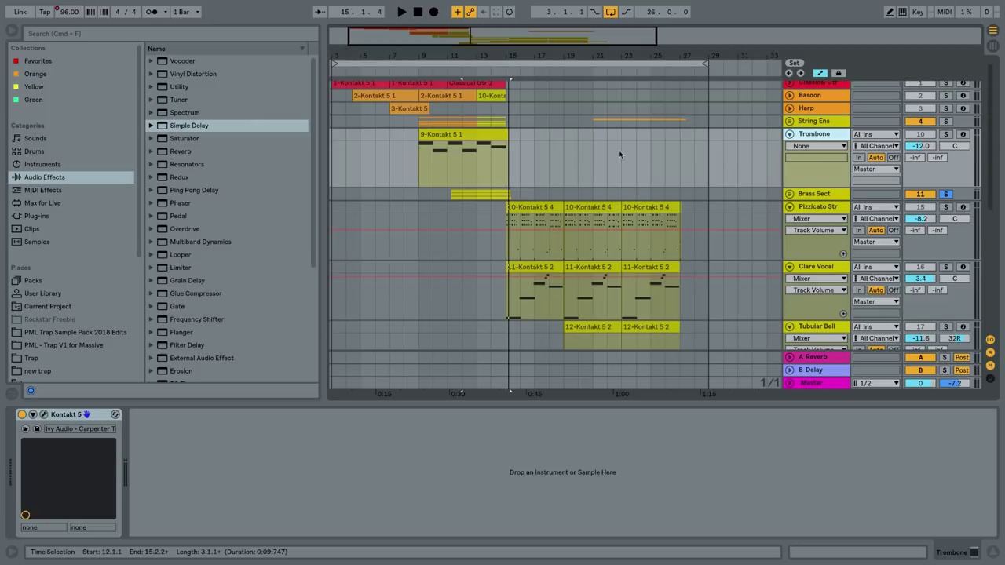
- Solo the Trombone track with its bar 9 clip selected, and open its Kontakt 5 instrument clear of the clip
click(478, 135)
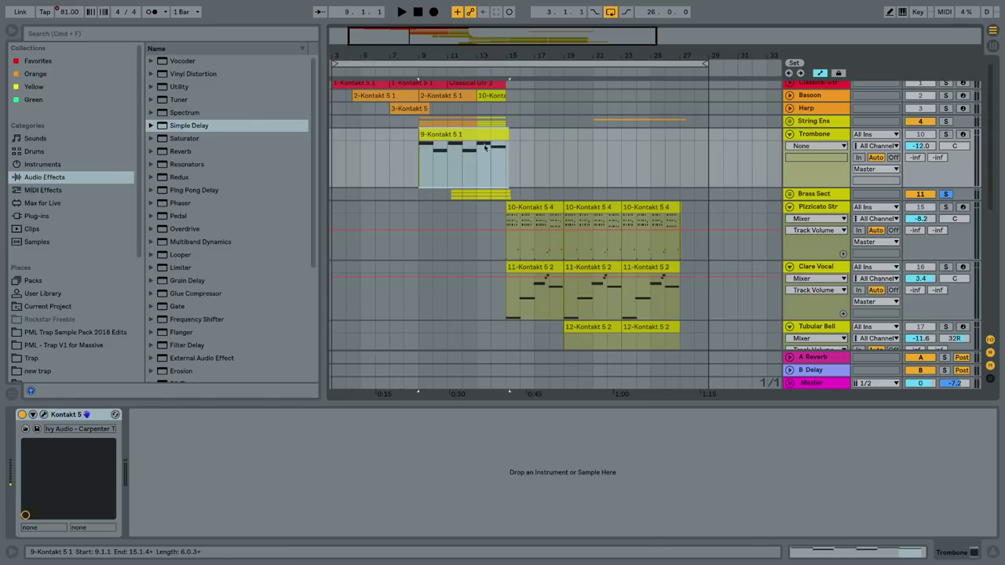
scroll(594, 161, left, 1)
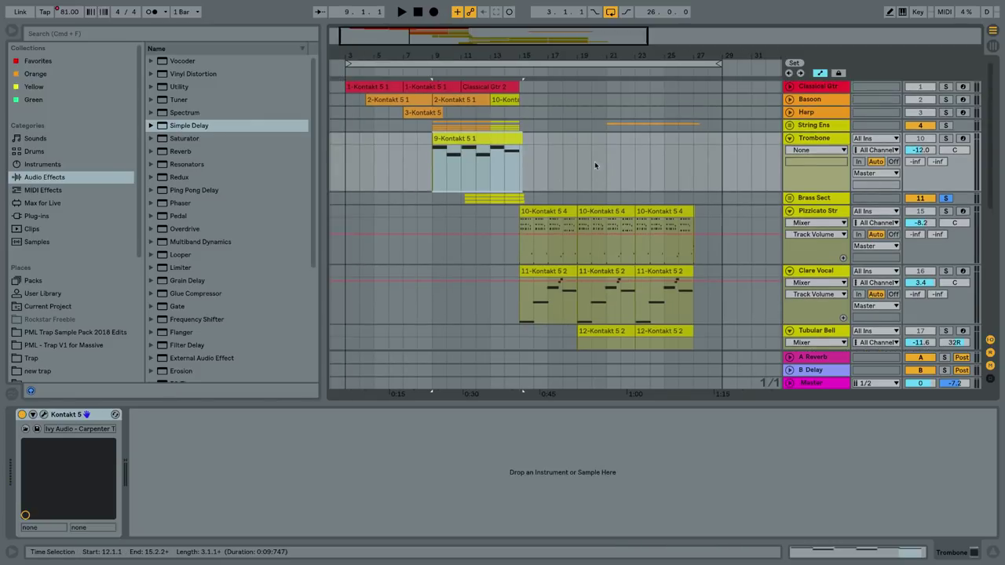
click(945, 140)
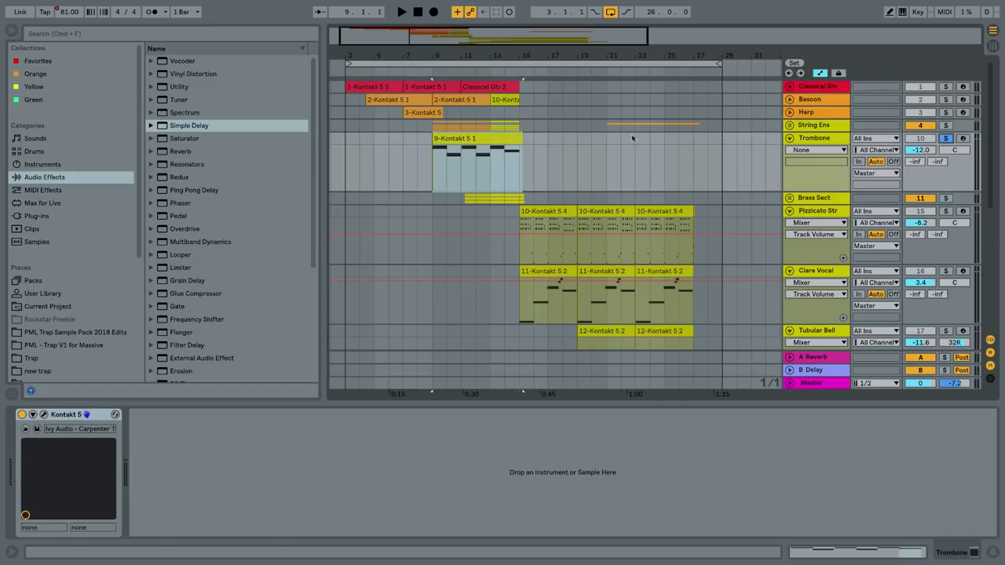
click(58, 415)
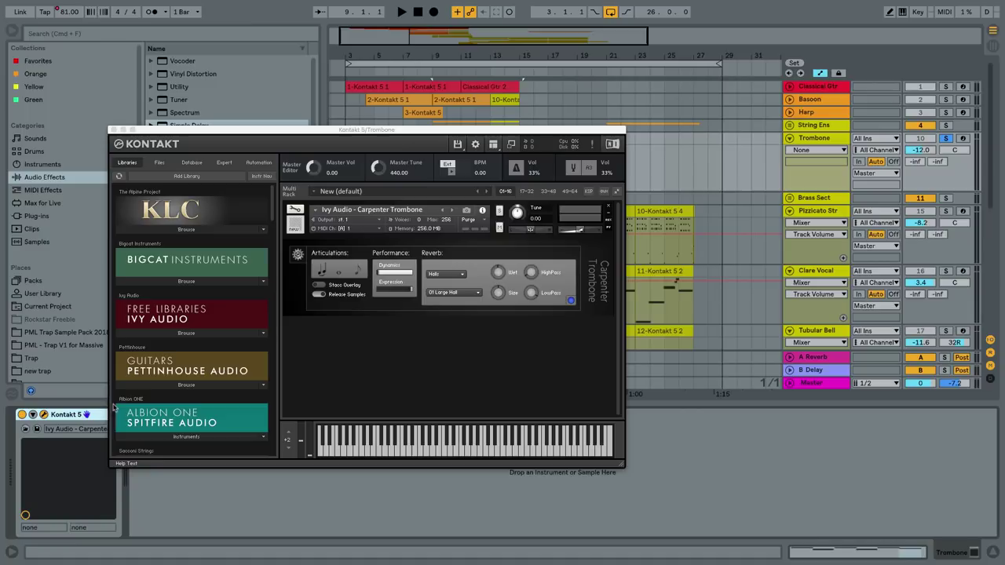
drag(331, 128, 589, 299)
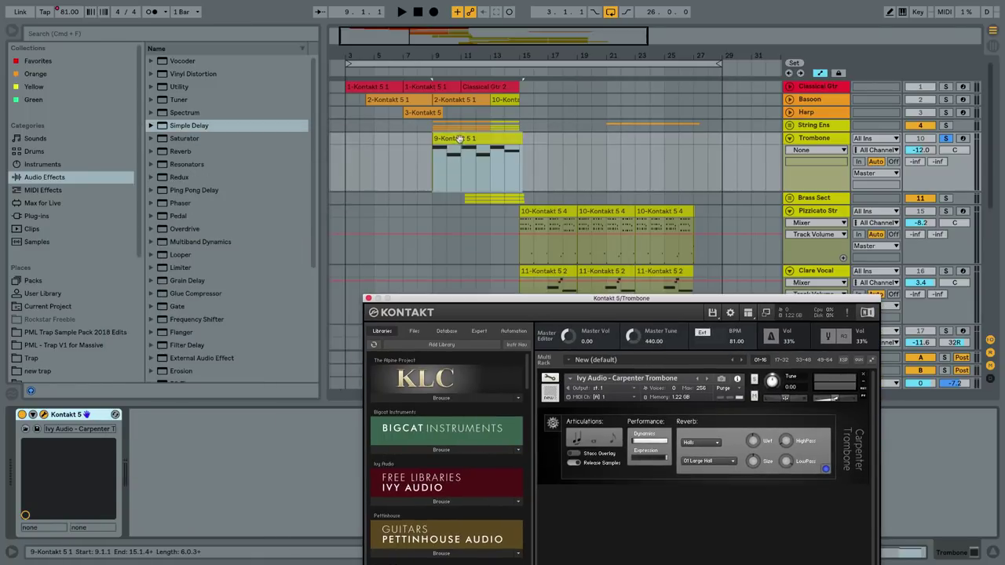
- Play the Trombone clip from bar 9 and stop playback
click(497, 170)
key(space)
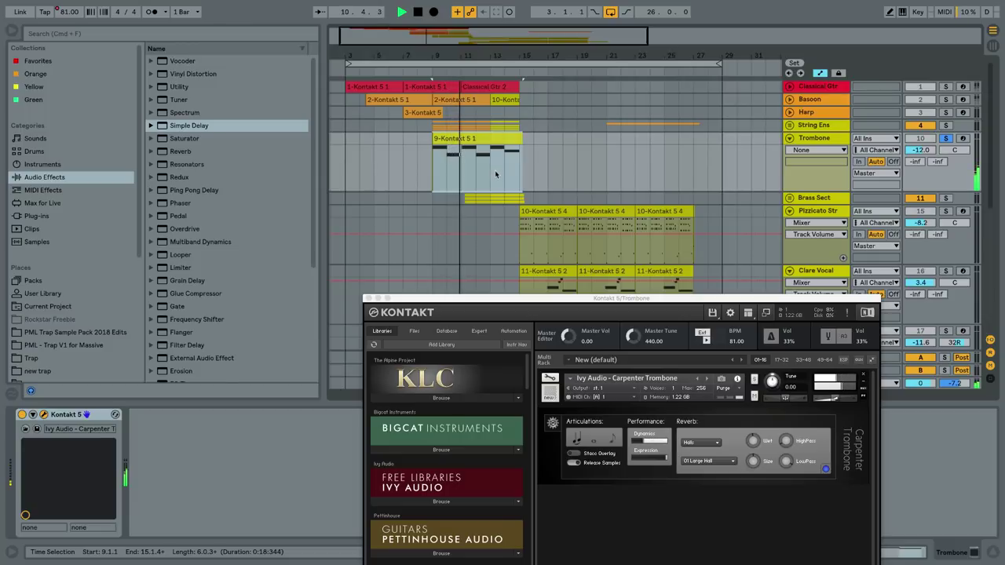
key(space)
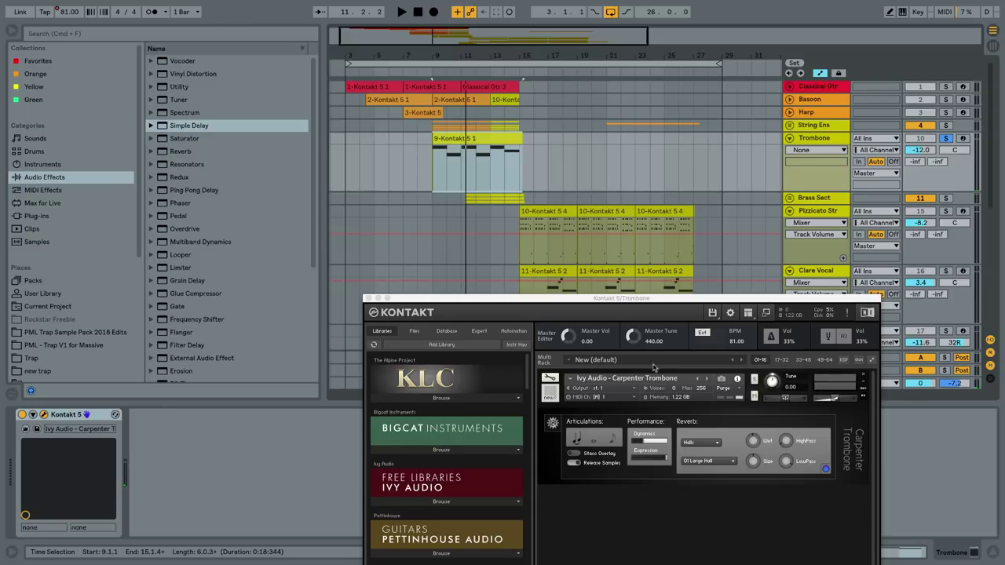
- Examine the Carpenter Trombone's key range in Kontakt, close the plug-in window and fold the Trombone track
drag(626, 302, 469, 127)
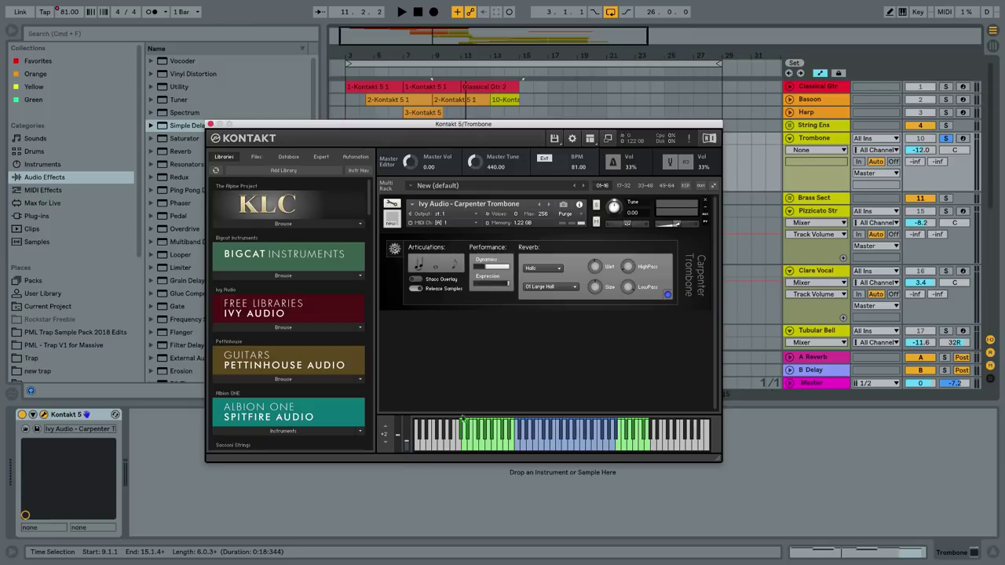
click(210, 124)
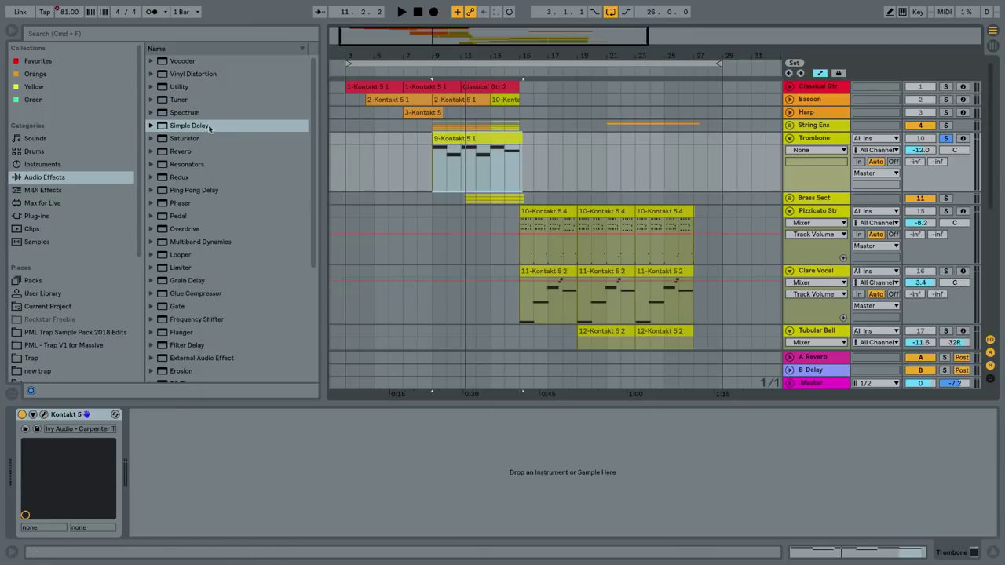
click(790, 139)
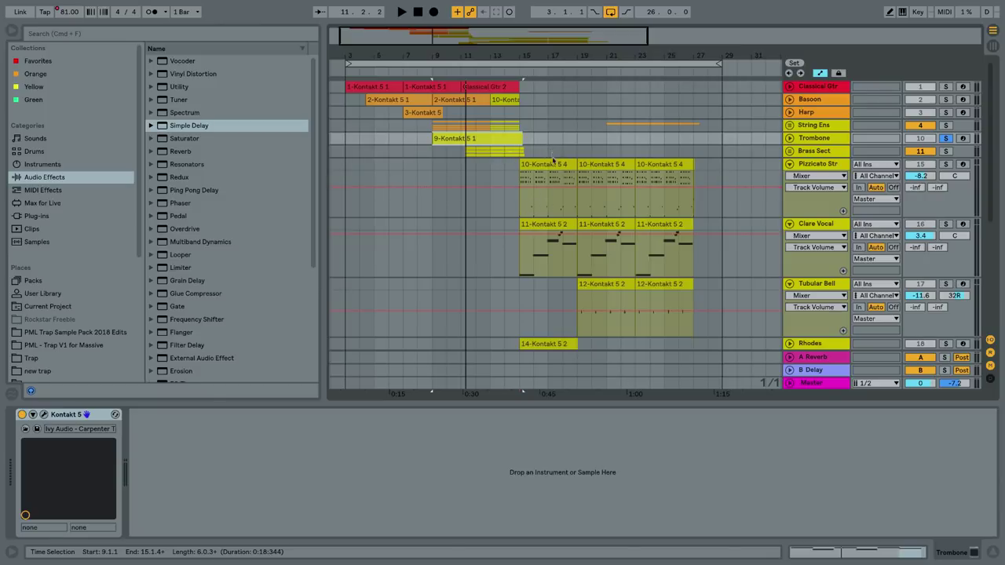
- Solo the Clare Vocal track, select its bar 15 clip, and open its Kontakt instrument clear of the clips
click(521, 263)
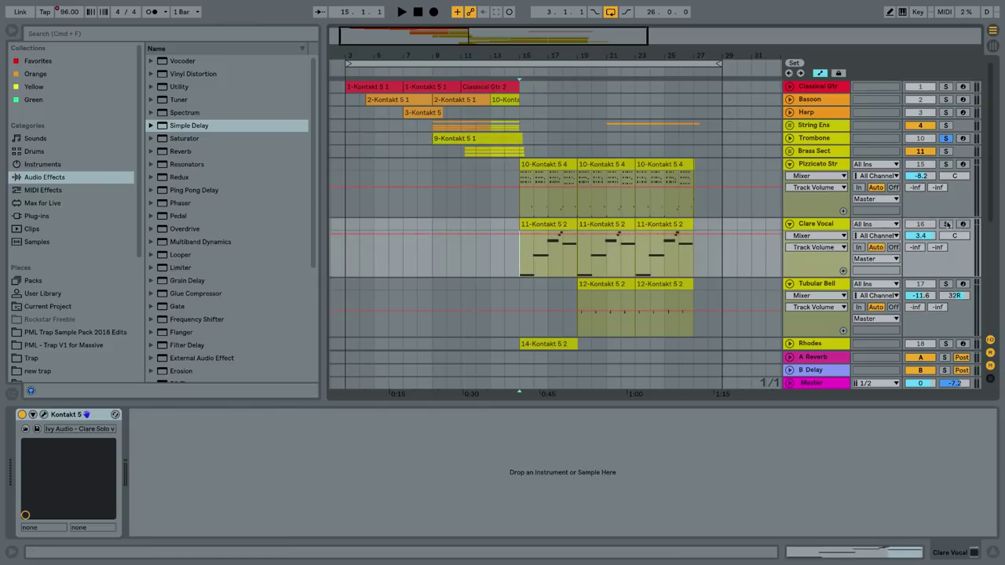
click(947, 225)
click(545, 225)
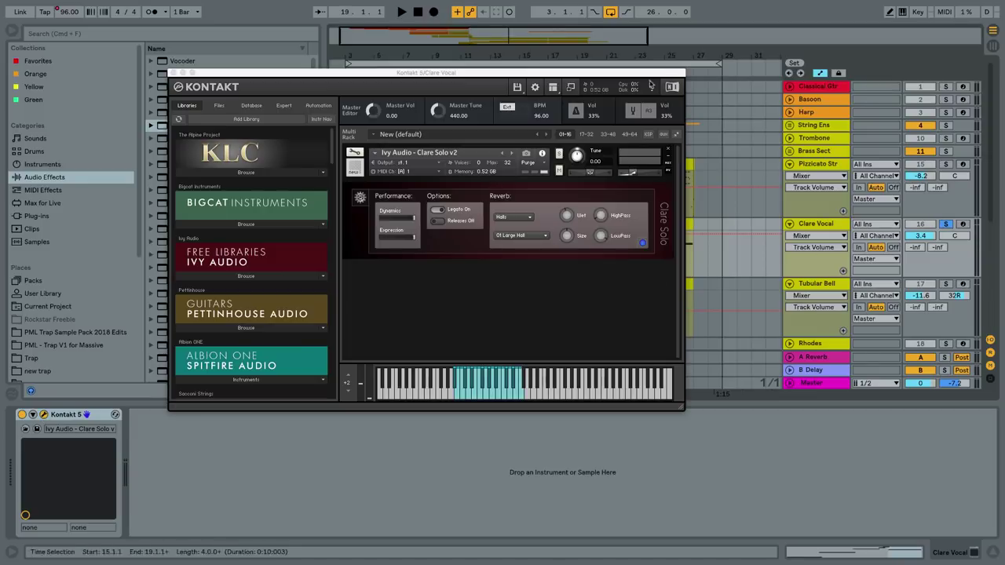
drag(647, 71, 720, 363)
- Play the Clare Vocal clip from bar 15 while viewing its notes without the envelope section, and stop playback
key(space)
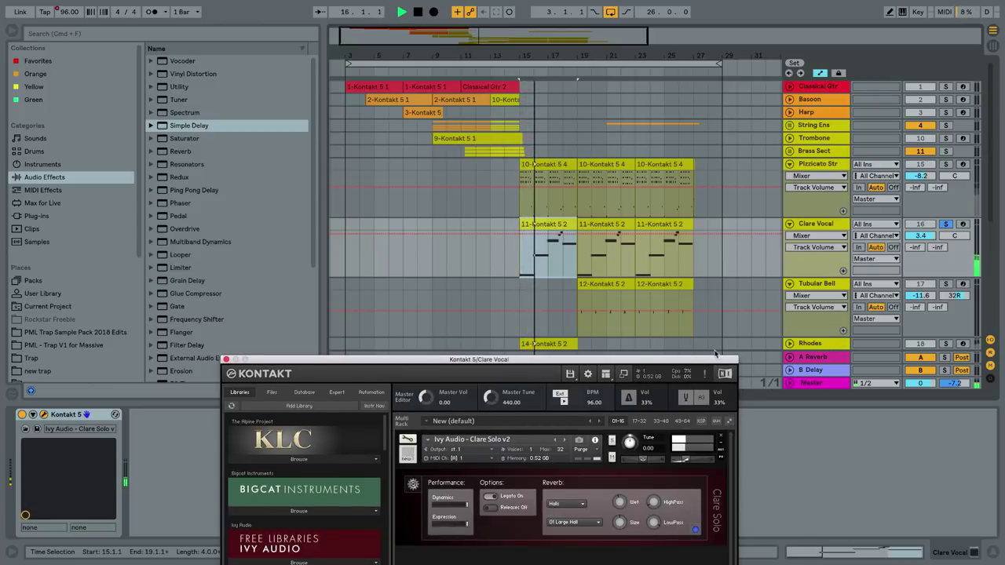
key(shift+Tab)
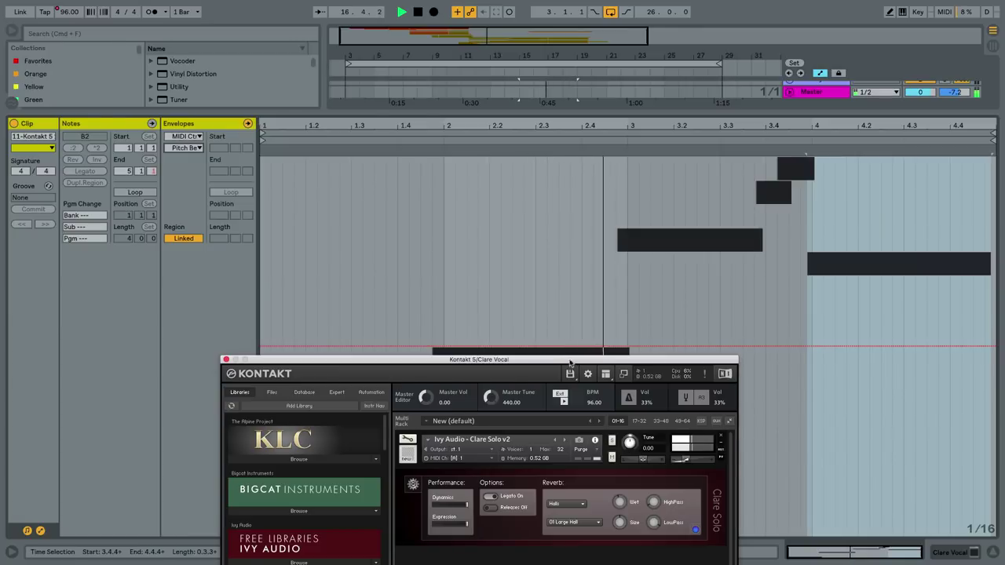
drag(570, 362, 592, 397)
click(40, 530)
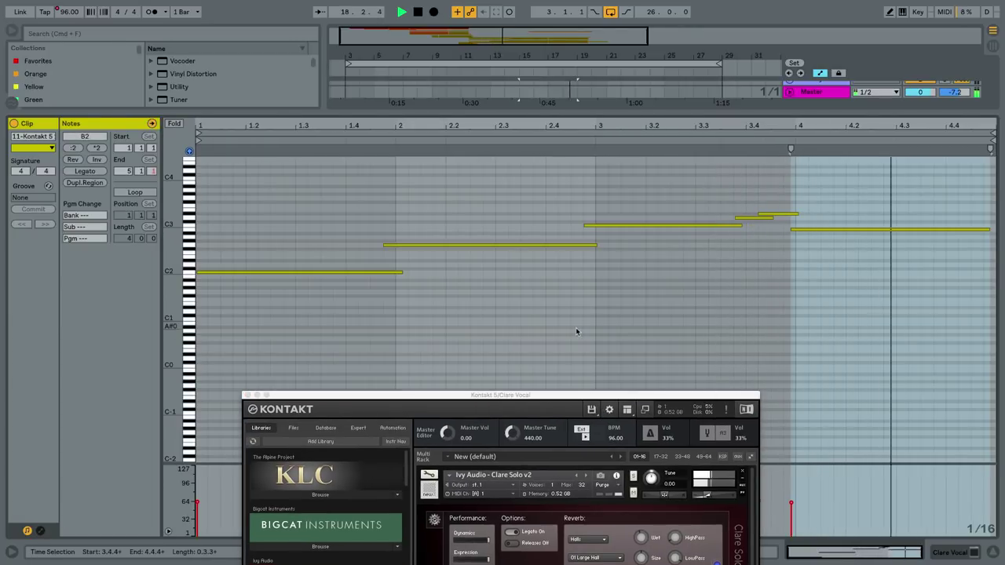
key(space)
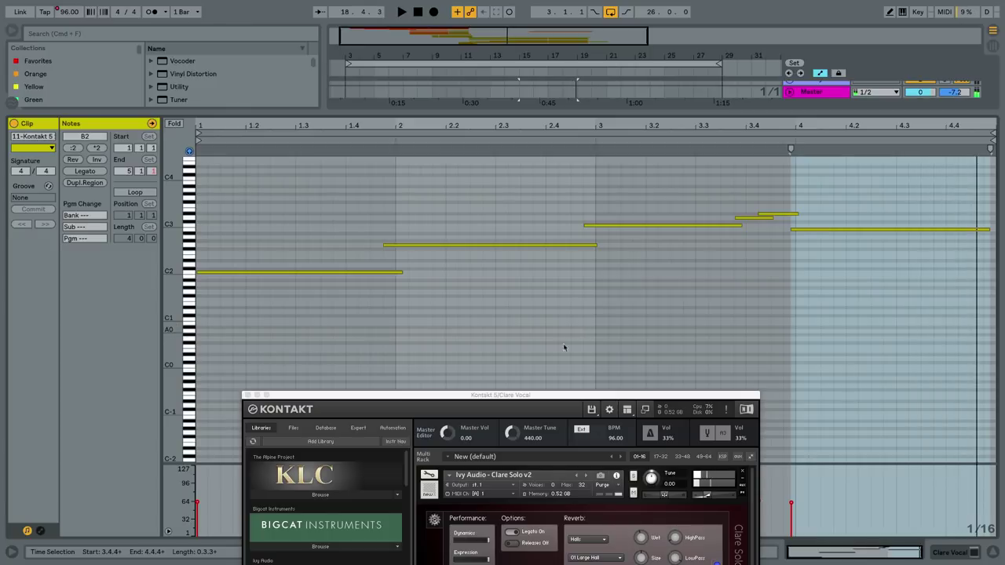
- Switch back from the clip's notes to the Clare Vocal device view and bring its track into view
click(42, 531)
key(shift+Tab)
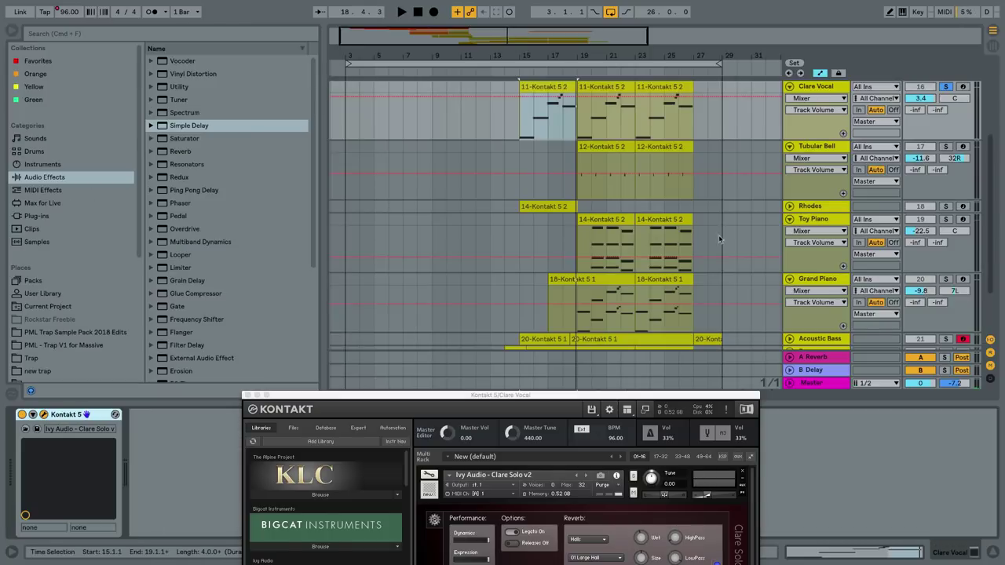
scroll(643, 214, up, 3)
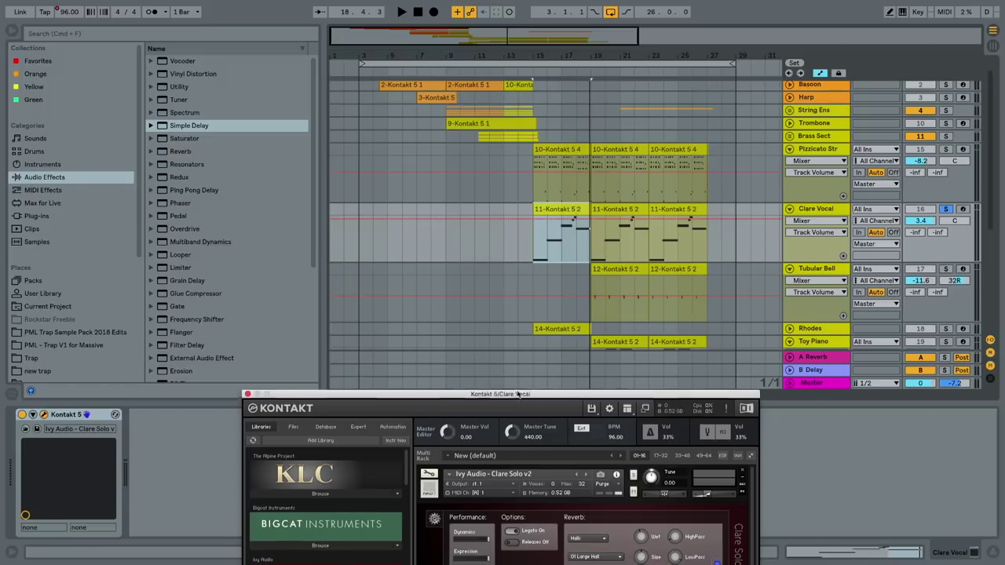
- Examine the Clare Solo instrument in Kontakt, close its window and open the notes of the bar 15 vocal clip
drag(520, 398, 400, 208)
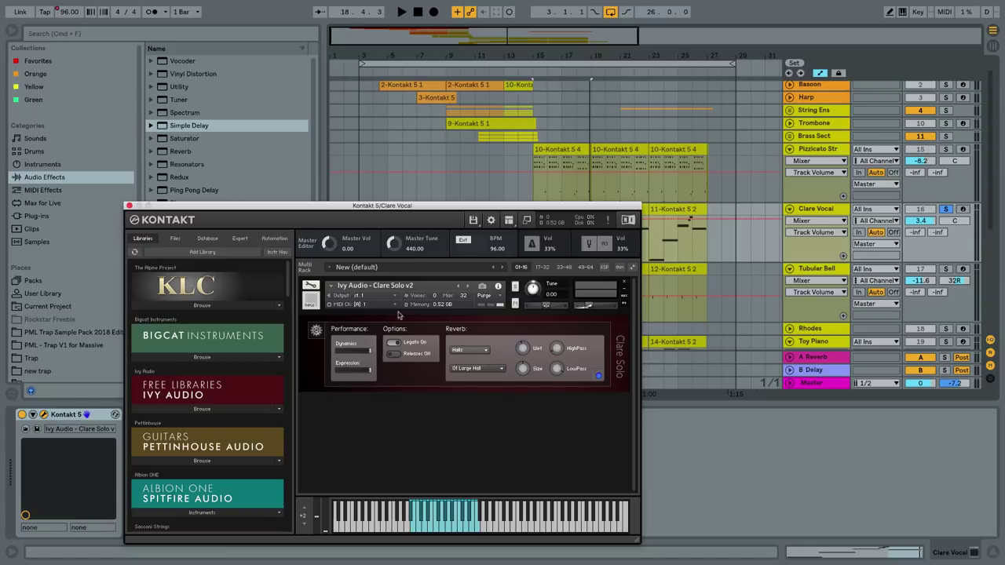
click(130, 205)
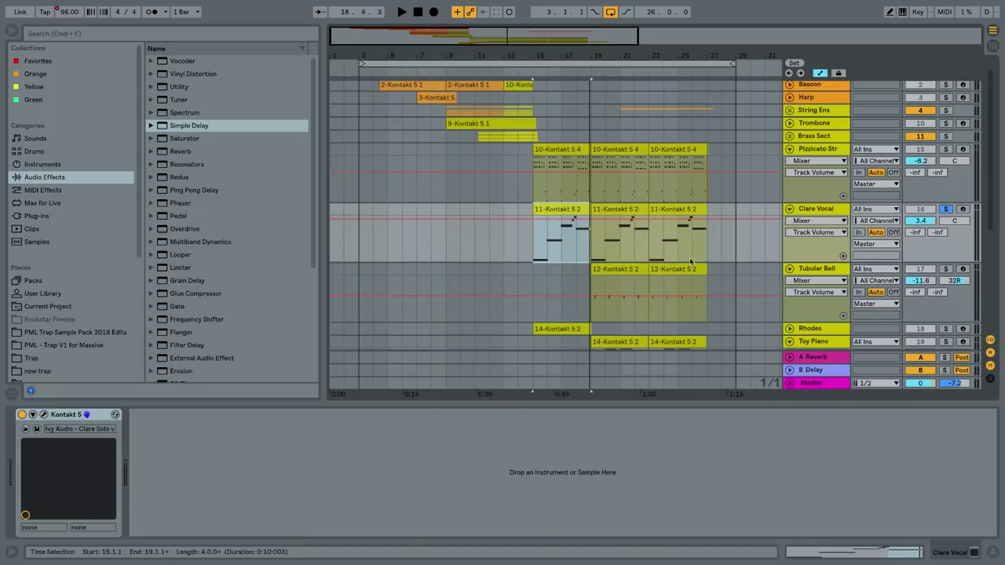
double_click(573, 209)
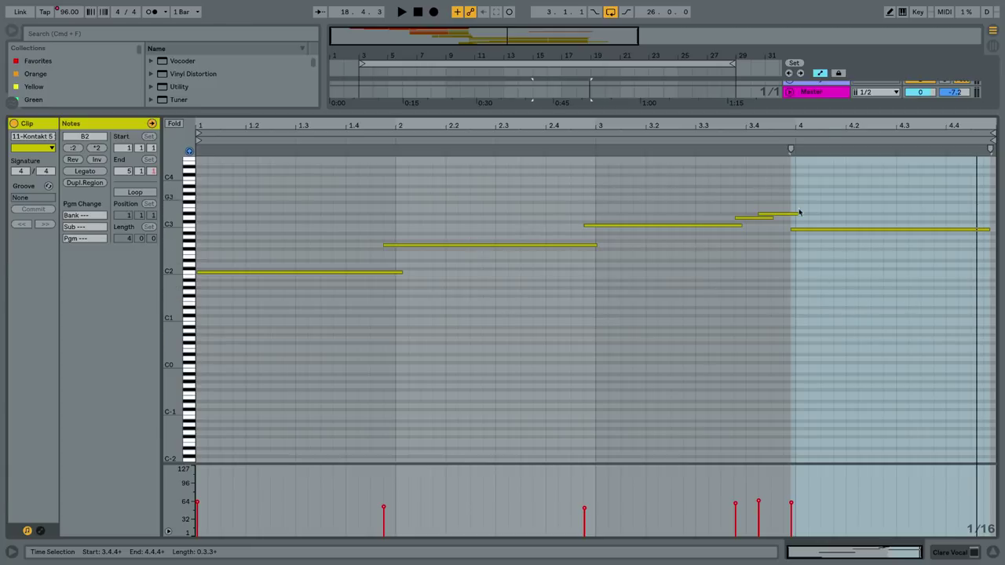
- Select the vocal clip's last four notes, nudge them onto the bar 3 grid line, and nudge them back ahead of the beat
click(755, 199)
drag(823, 250, 649, 188)
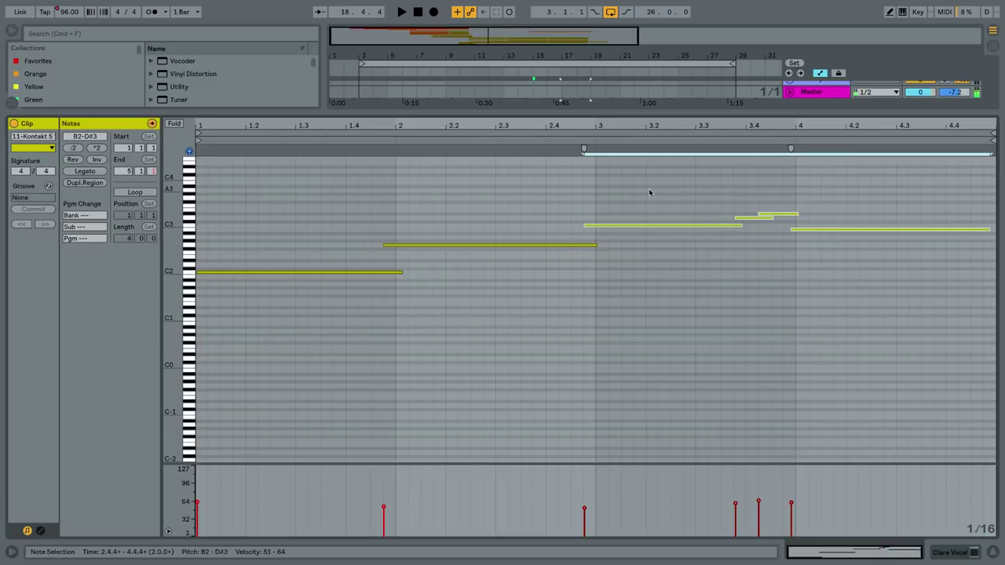
key(Right)
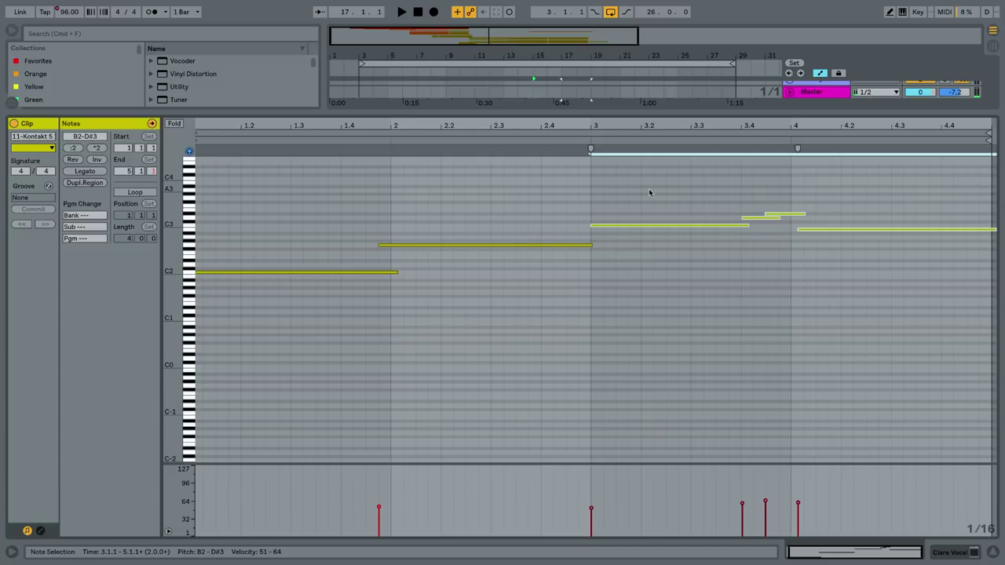
key(Left)
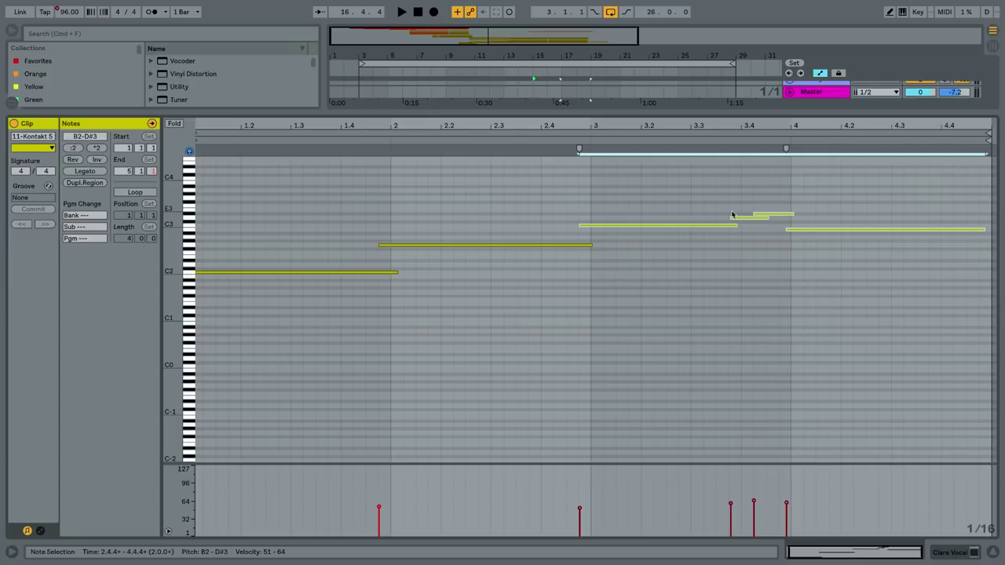
- Return to the Clare Vocal device view and select the track's whole bar 15 clip
key(shift+Tab)
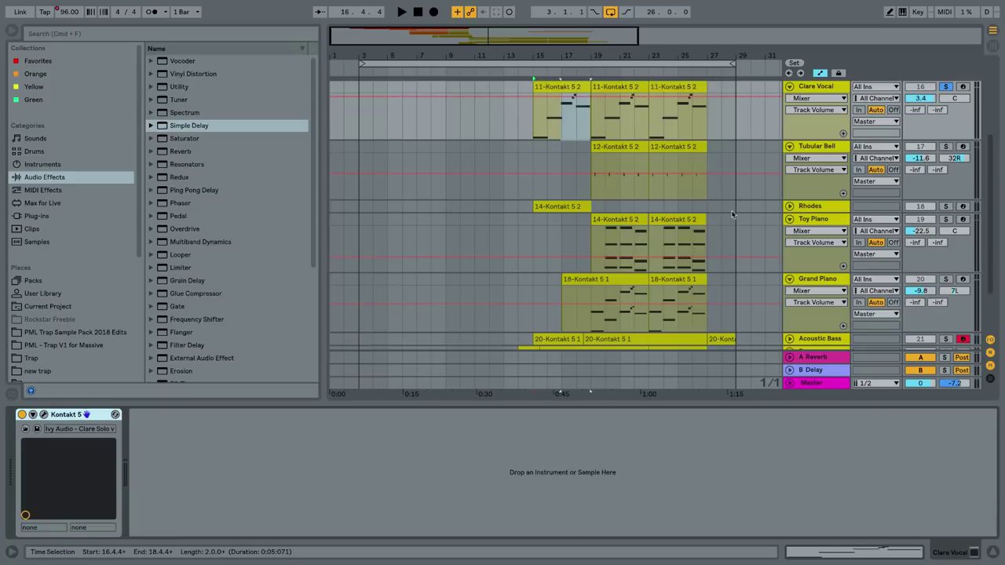
scroll(712, 175, up, 3)
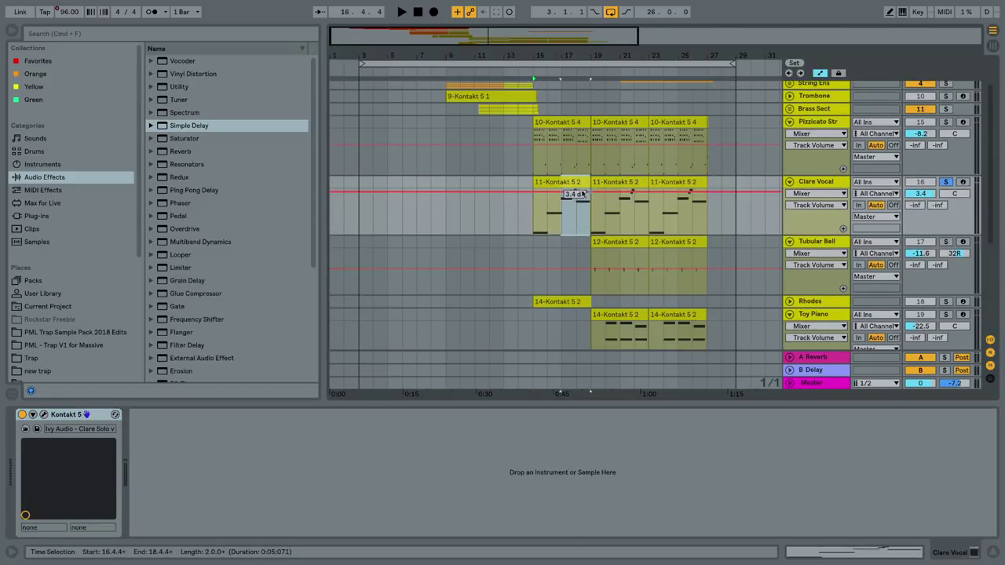
click(575, 182)
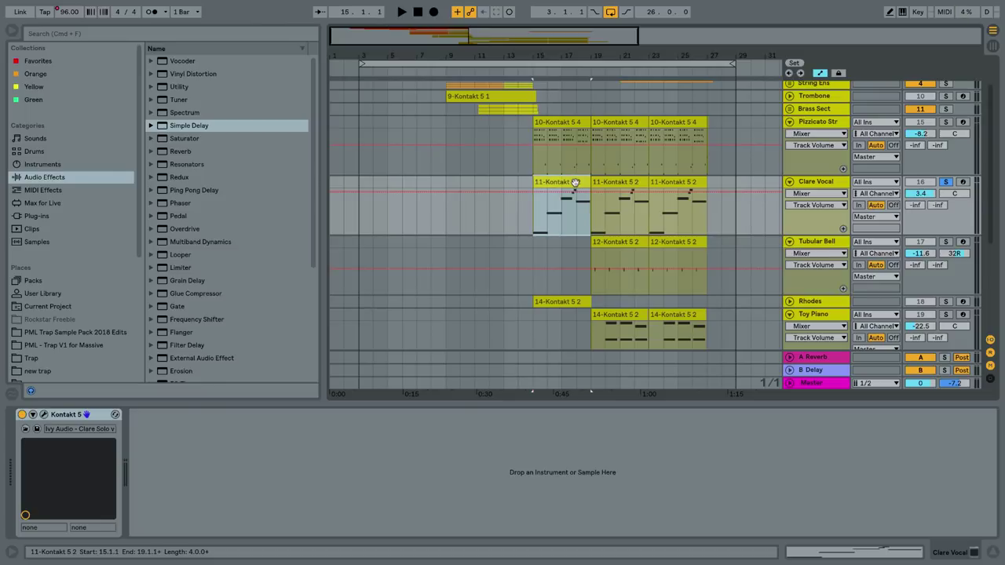
scroll(575, 182, up, 2)
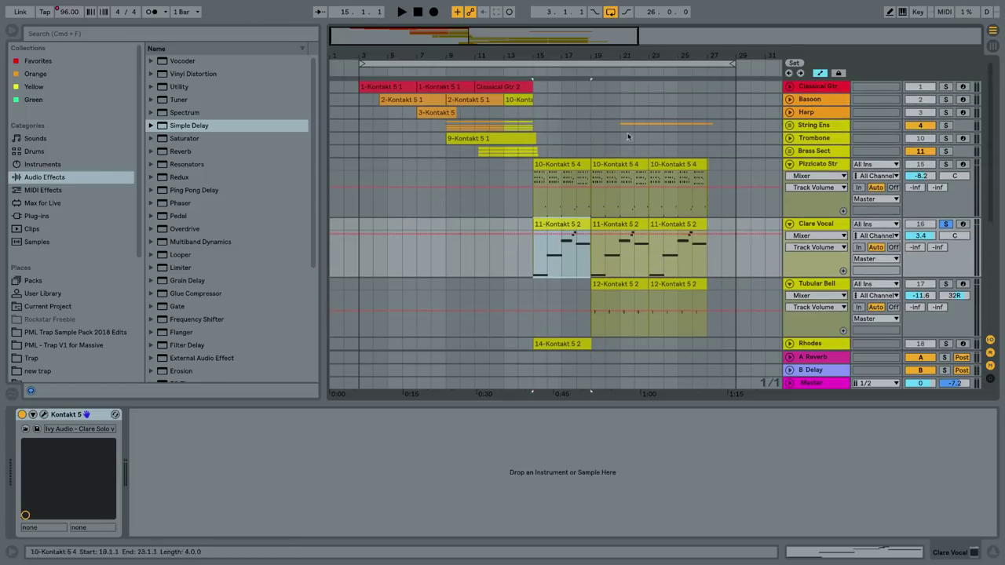
- Unfold the first Drums track, select its opening clip, and open its Kontakt instrument clear of the clips
scroll(561, 142, down, 6)
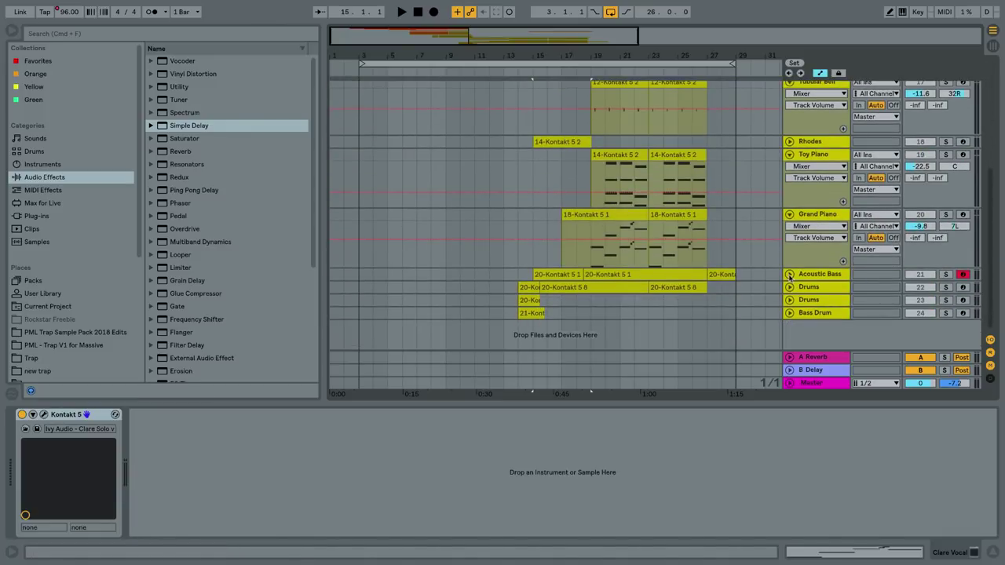
click(789, 287)
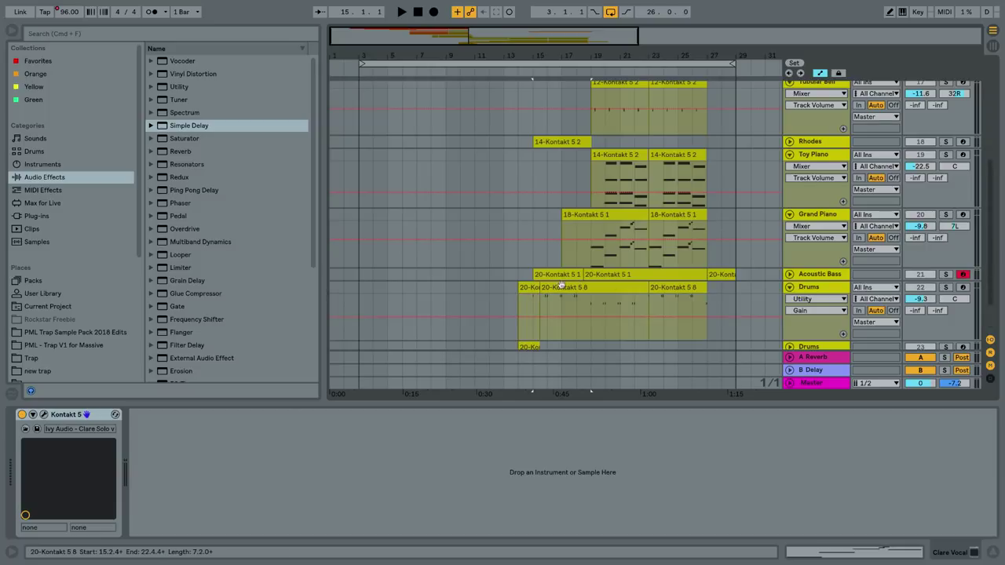
click(529, 310)
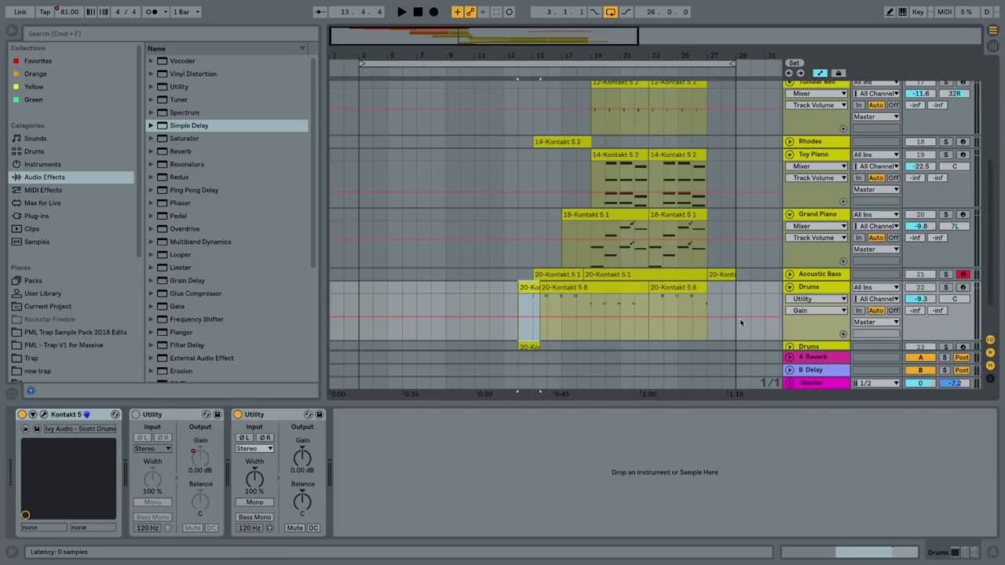
key(super+alt+p)
drag(487, 128, 651, 378)
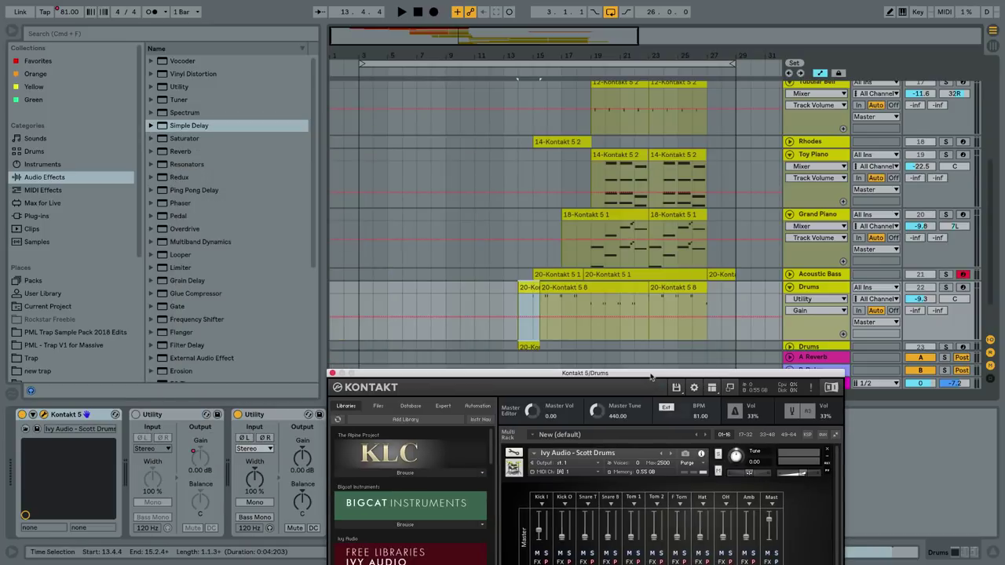
- Solo the first Drums track, play it from bar 15, and stop playback
key(z)
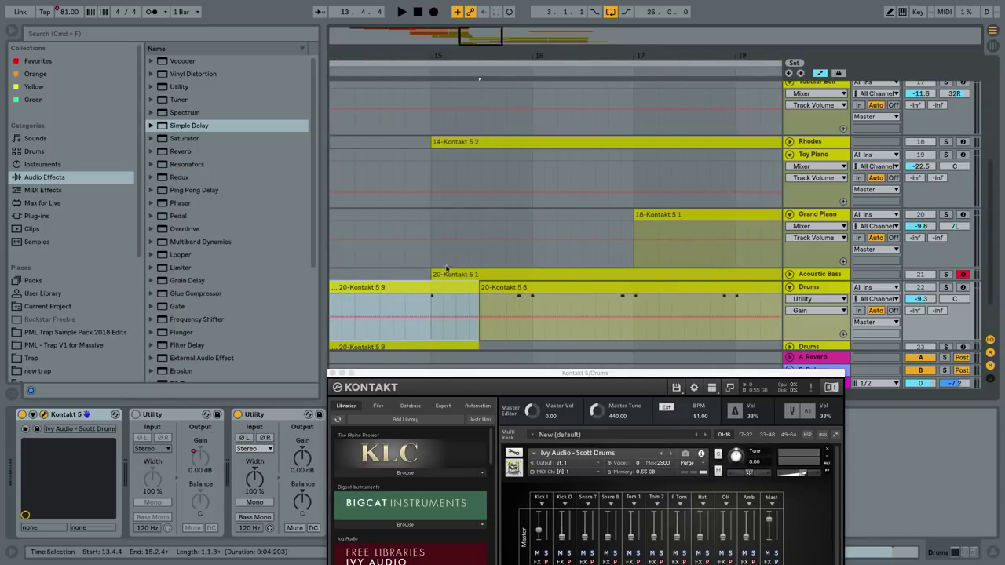
click(430, 308)
click(946, 287)
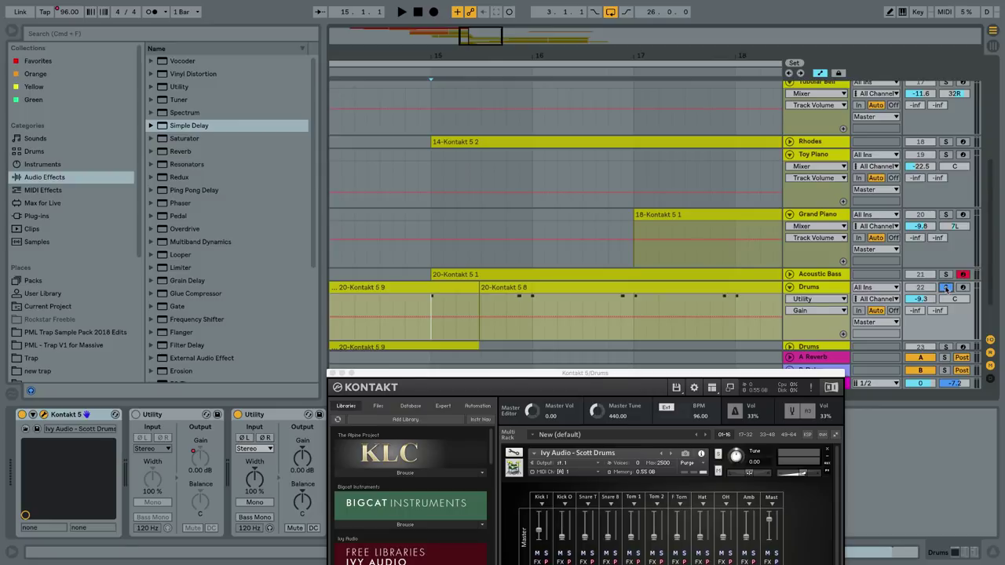
key(space)
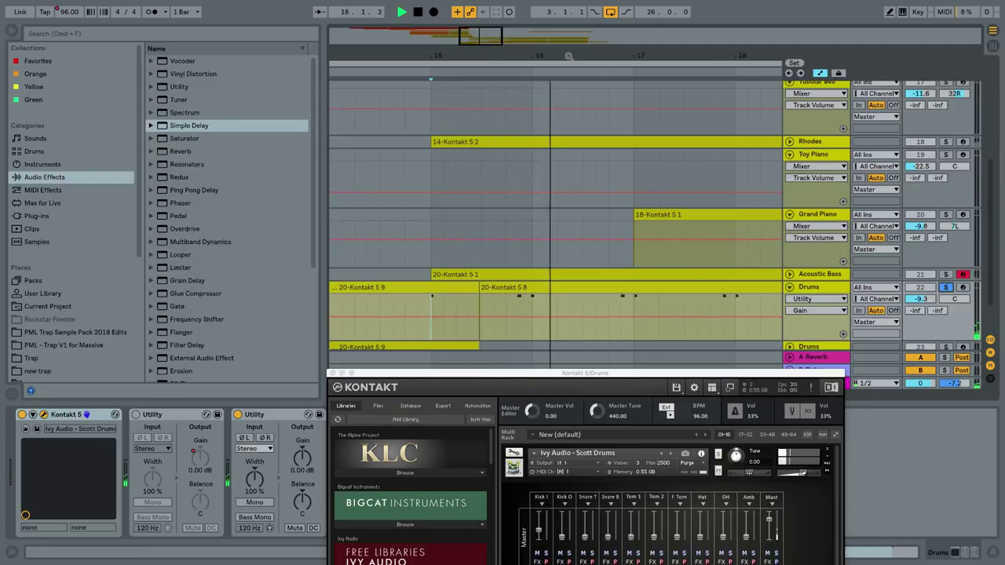
drag(568, 56, 564, 56)
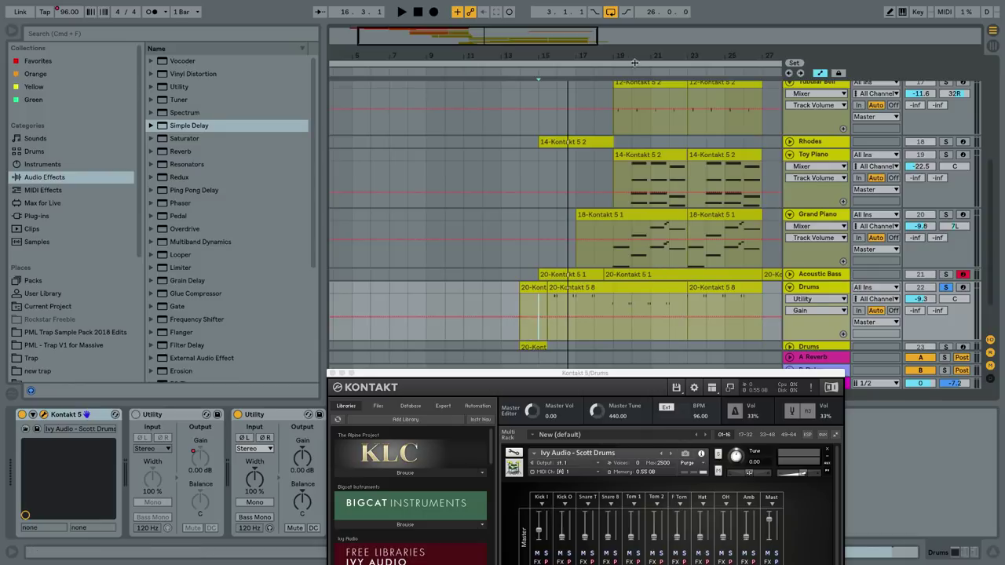
- Play the first Drums track from 18.4.3 to hear its pattern across bar 19, and stop playback
drag(626, 52, 597, 251)
click(559, 314)
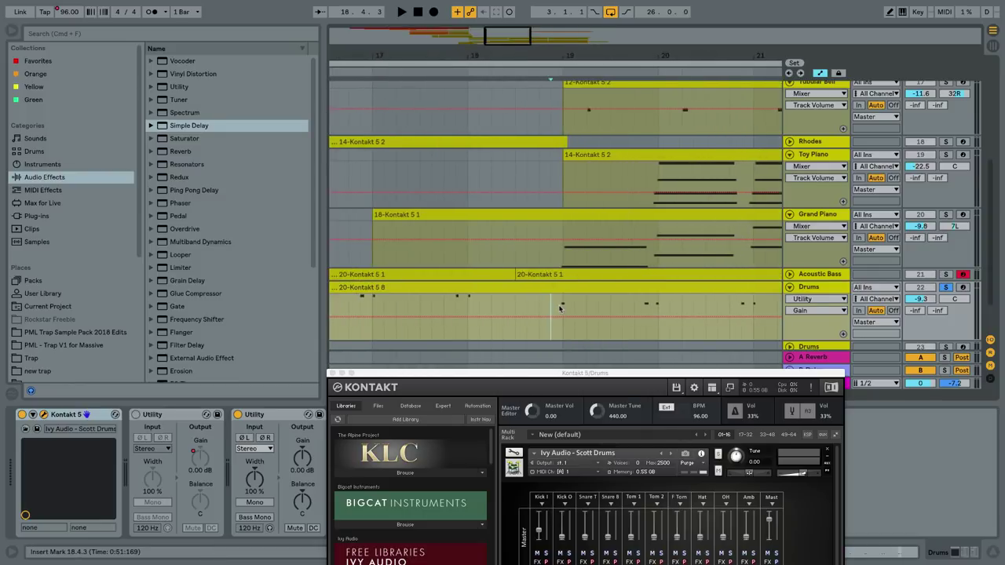
key(space)
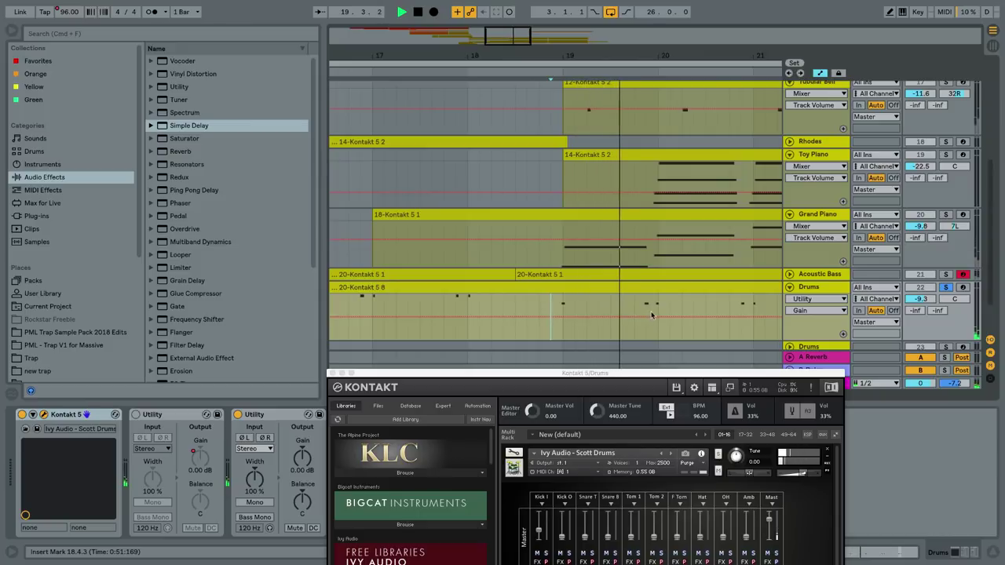
key(space)
- Play the second Drums track's clip on its own with the Kontakt window closed, and fold the open tracks
drag(581, 53, 458, 4)
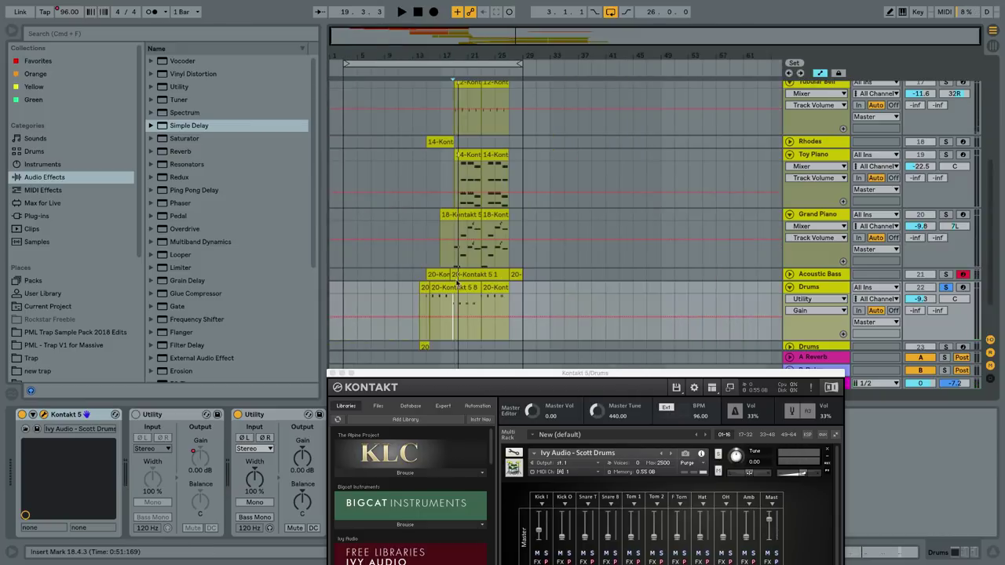
scroll(457, 281, down, 2)
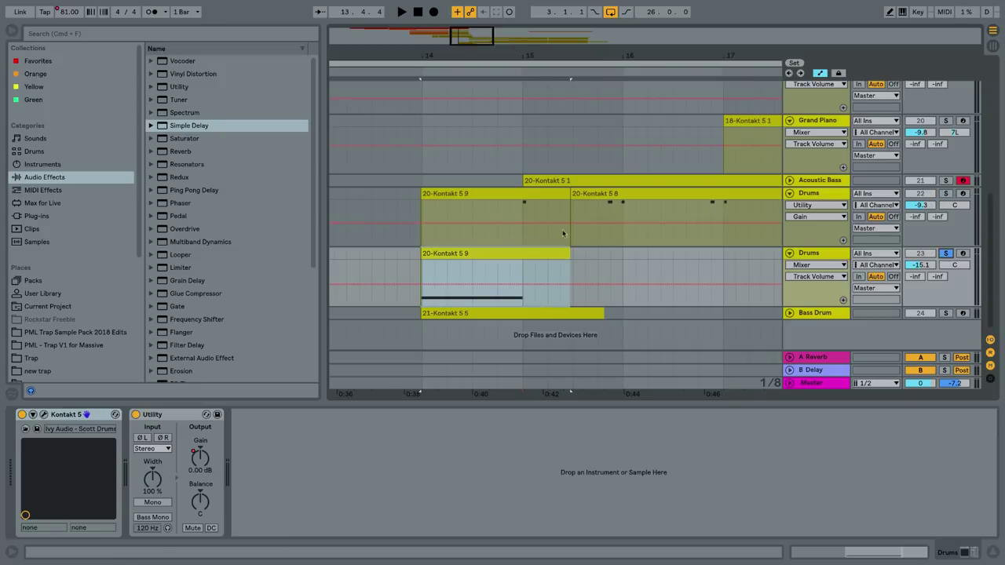
click(471, 253)
key(space)
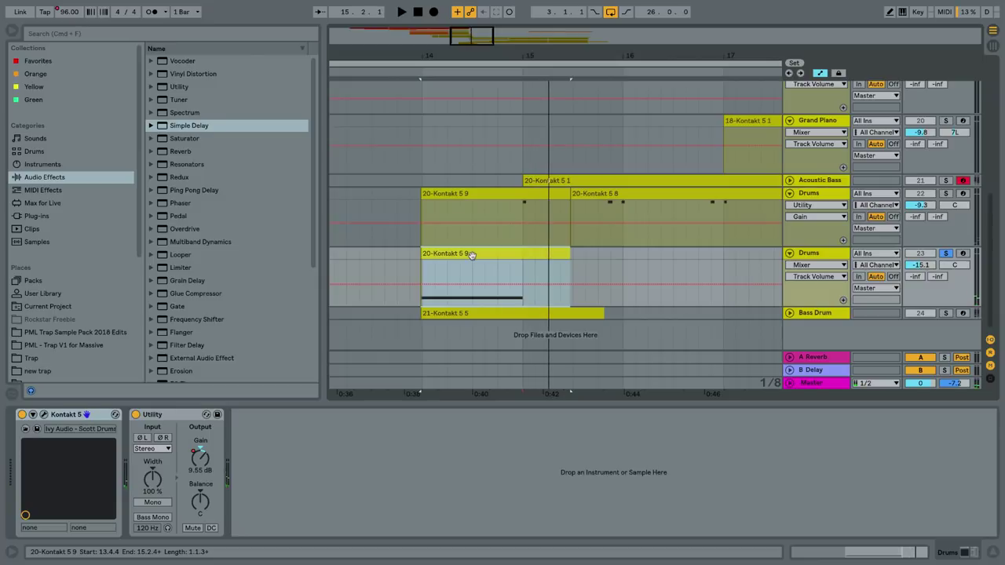
click(790, 252)
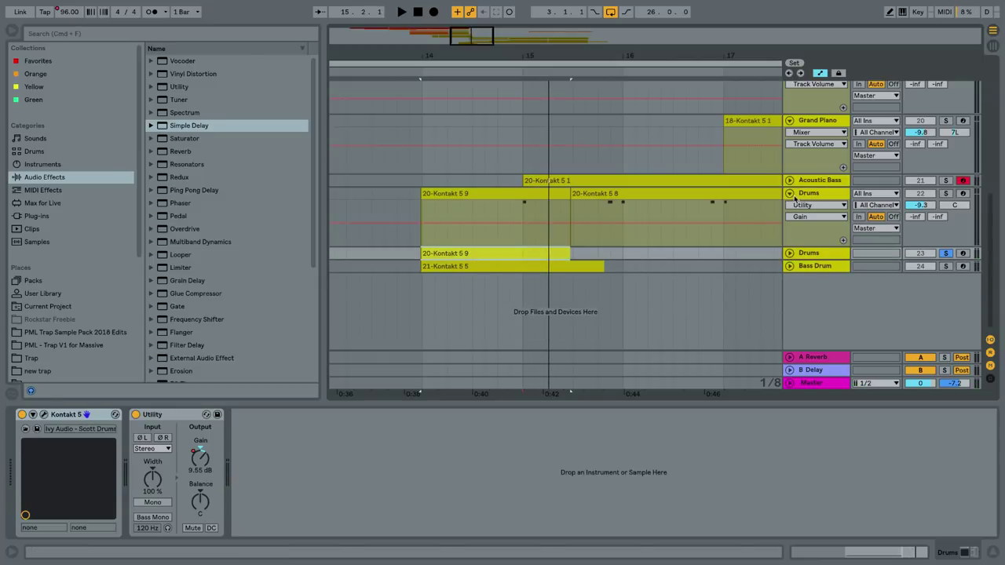
click(790, 193)
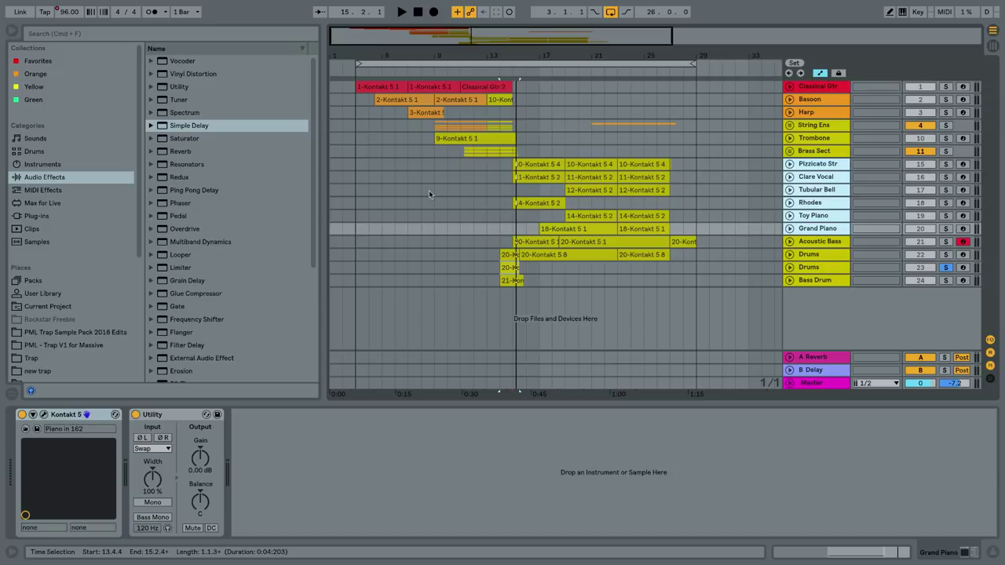
- Unfold and solo the Classical Gtr track with its bar 3 clip selected, and open its Kontakt instrument clear of the clips
click(393, 88)
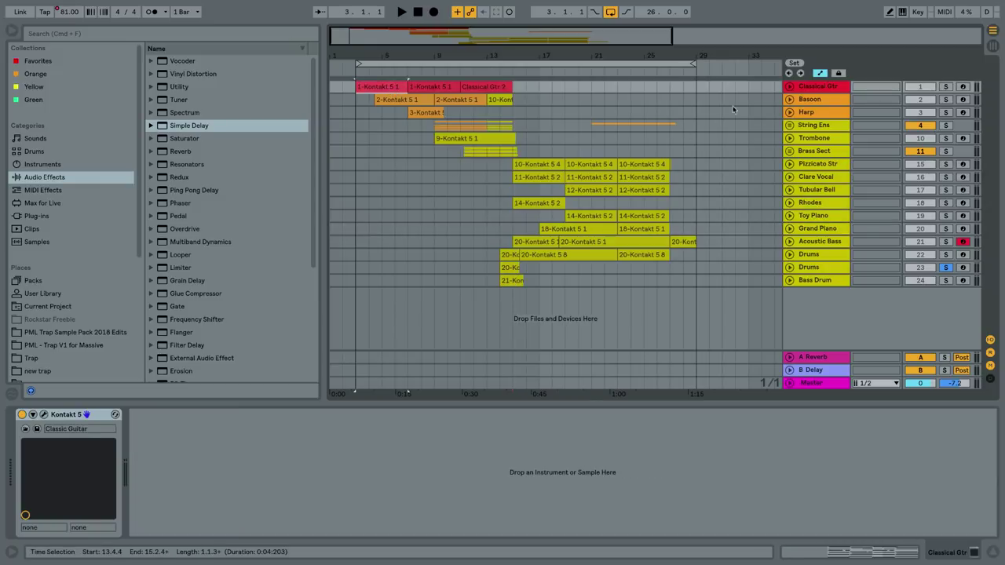
click(791, 88)
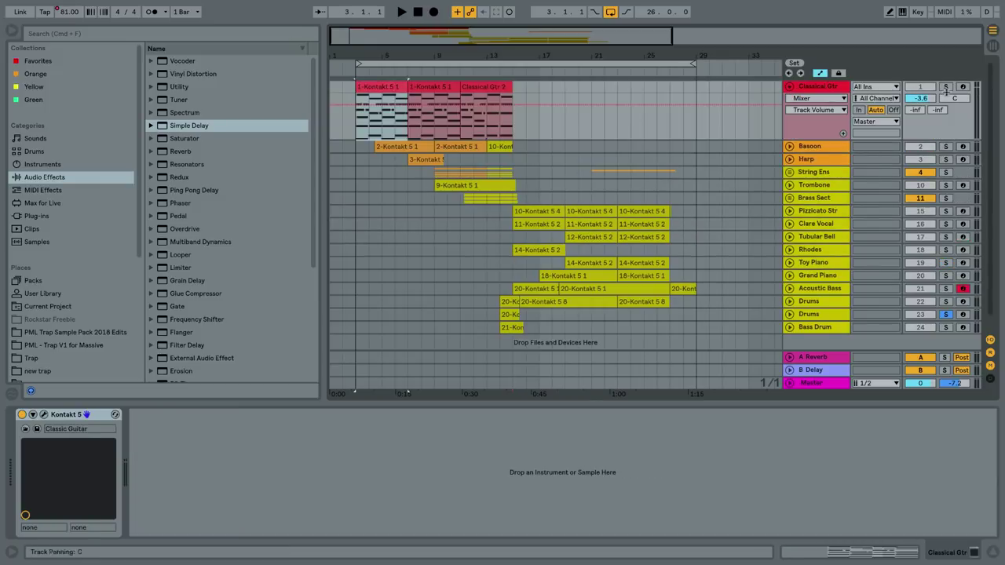
click(945, 86)
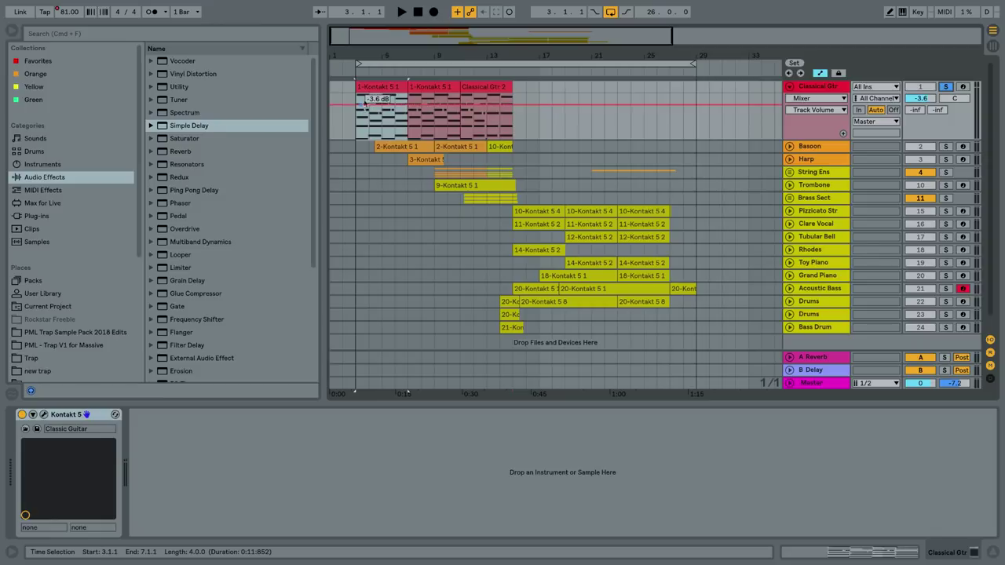
drag(618, 114, 450, 205)
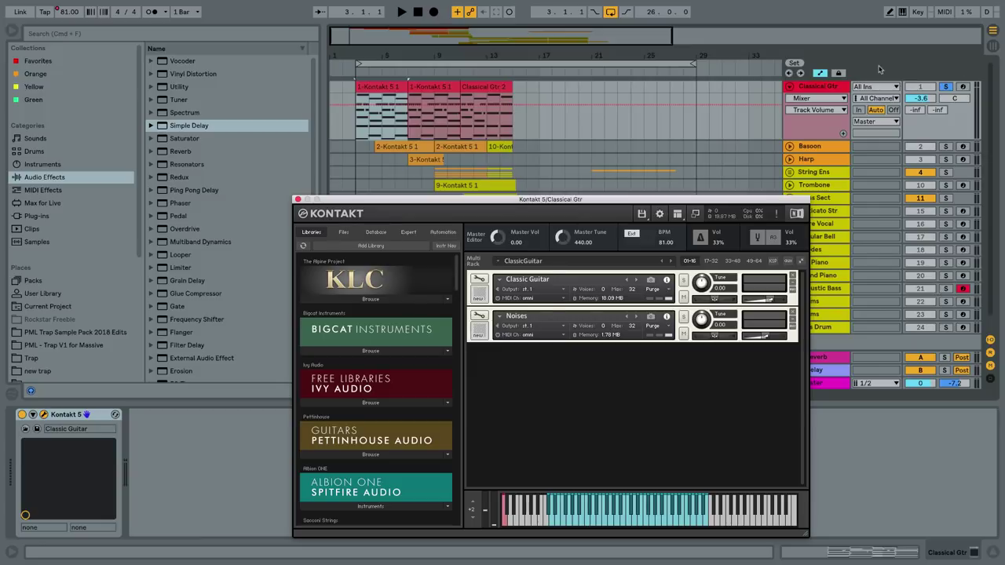
- Play the Classical Gtr clip from bar 3, stop playback and close the Kontakt window
key(space)
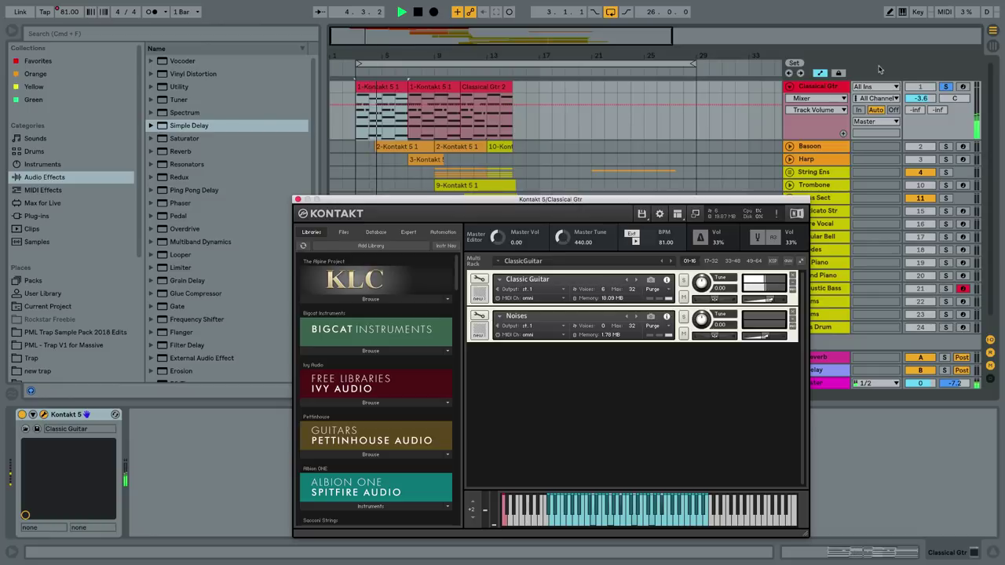
key(space)
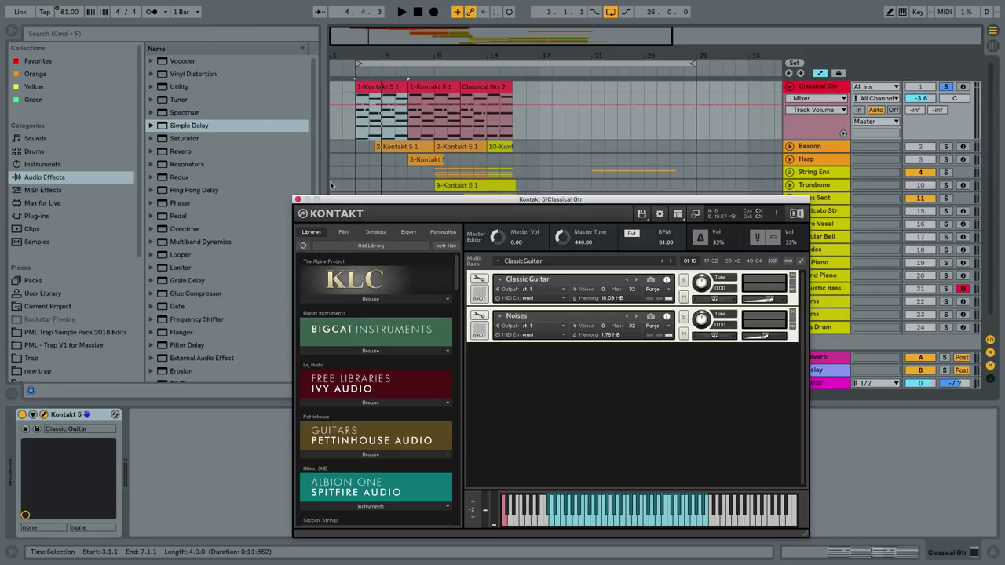
click(298, 199)
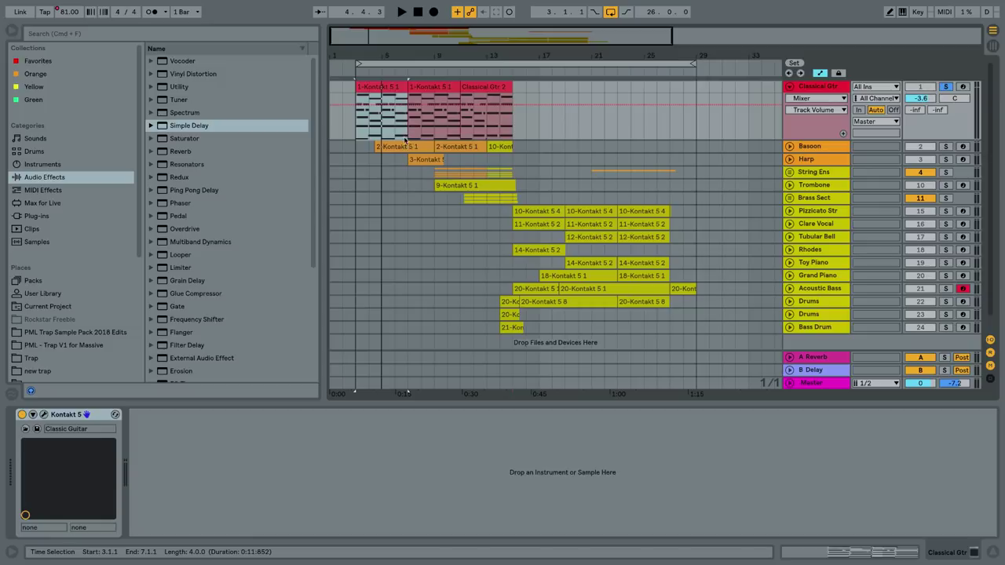
- Unfold the Basoon track with its first clip selected, view its Alpine Bassoon instrument in Kontakt, and close the window
click(431, 148)
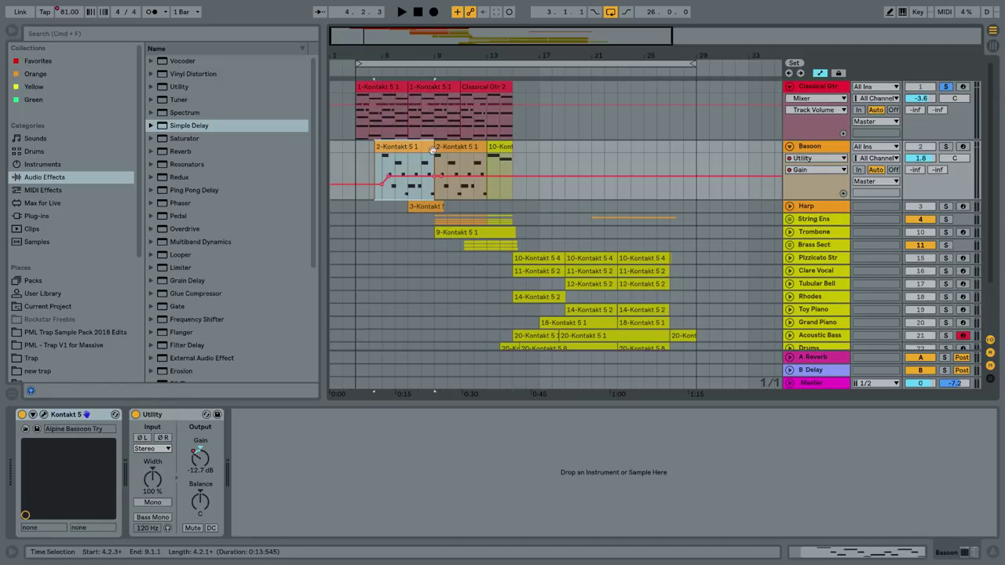
click(45, 415)
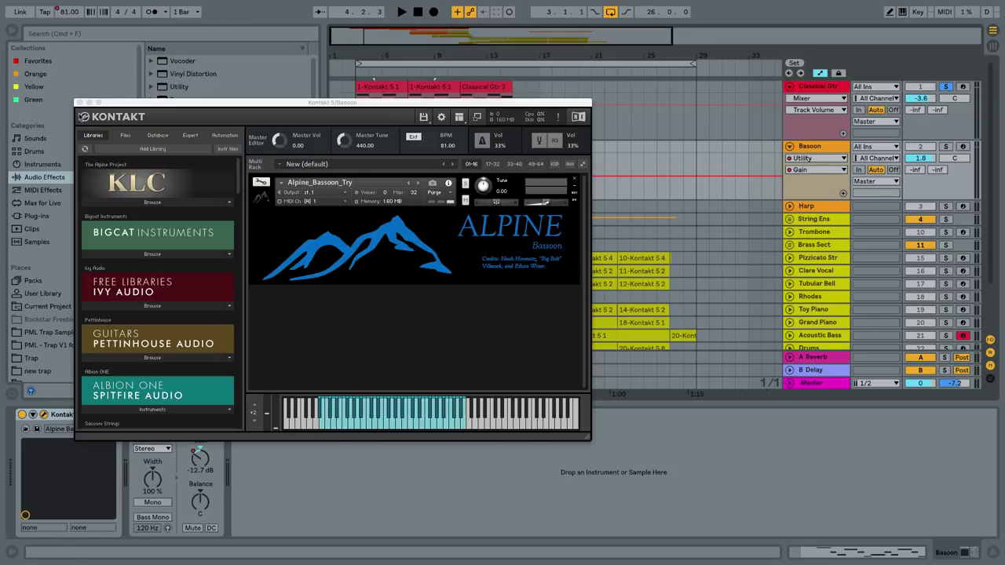
click(80, 102)
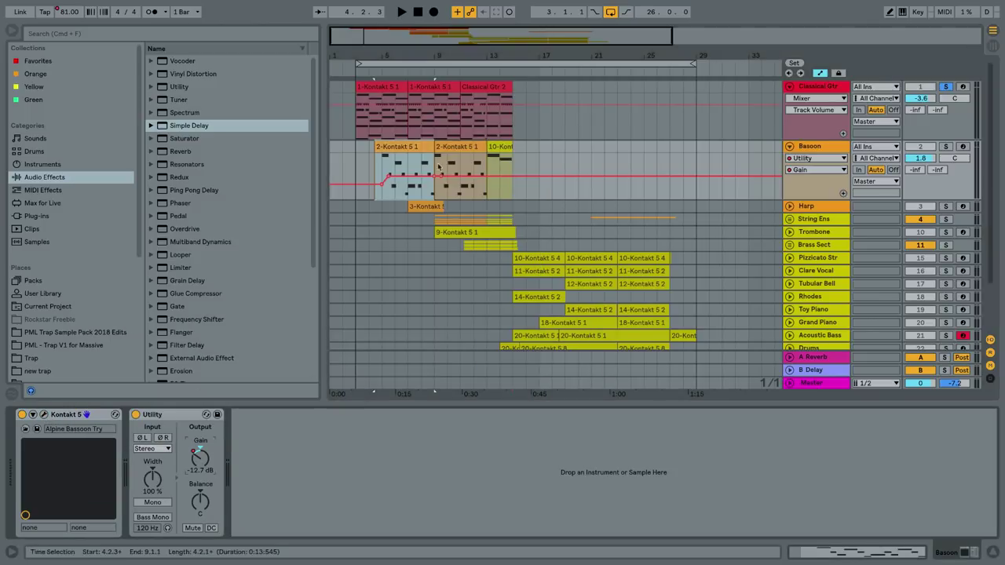
- Open the first Basoon clip's notes and look at its MIDI controller envelopes
drag(387, 49, 401, 110)
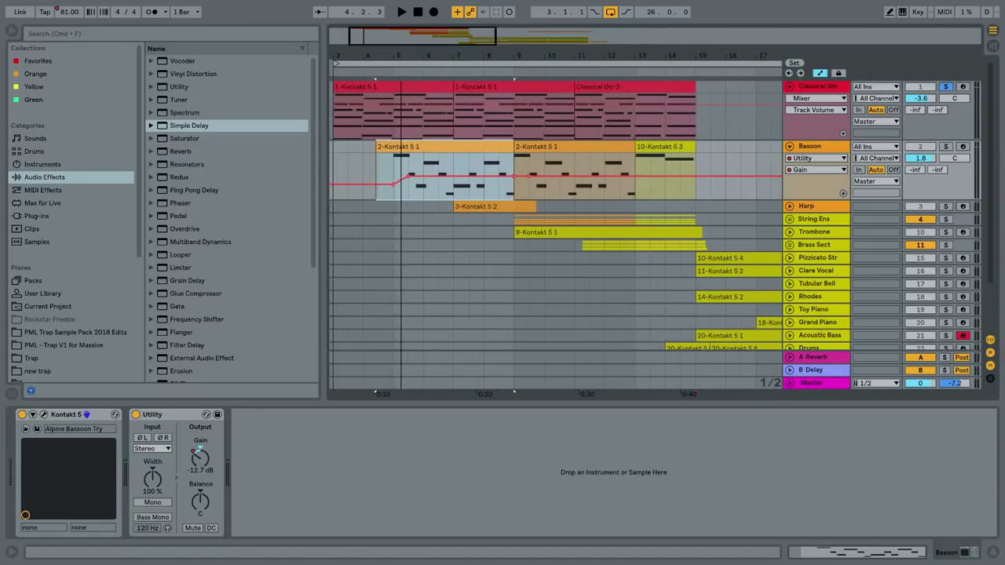
double_click(422, 153)
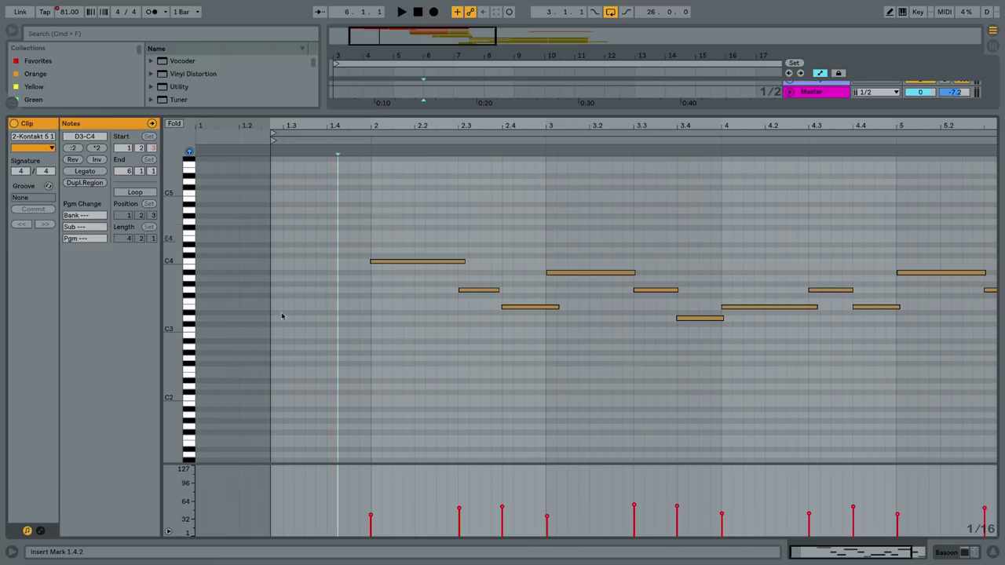
click(41, 530)
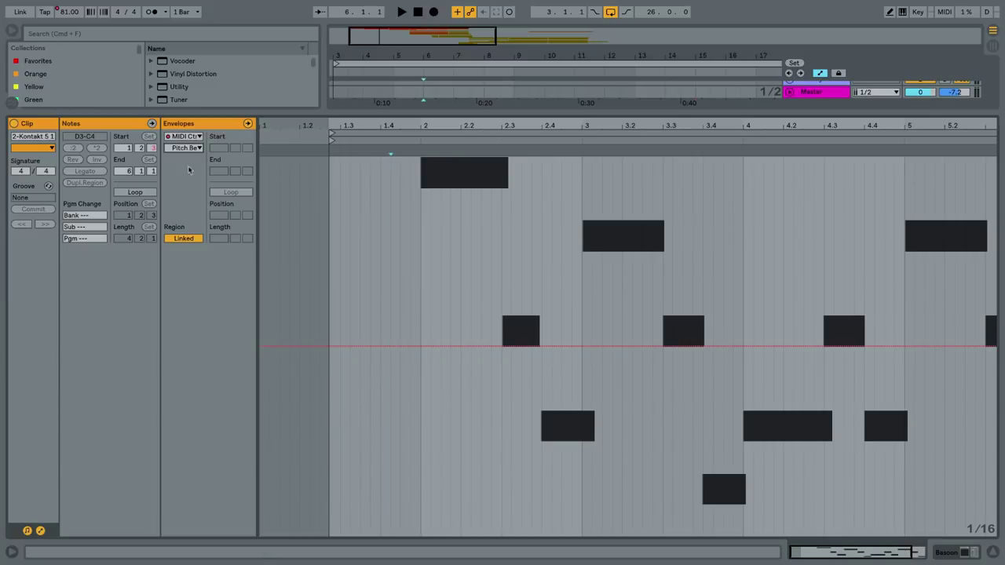
click(186, 148)
click(190, 181)
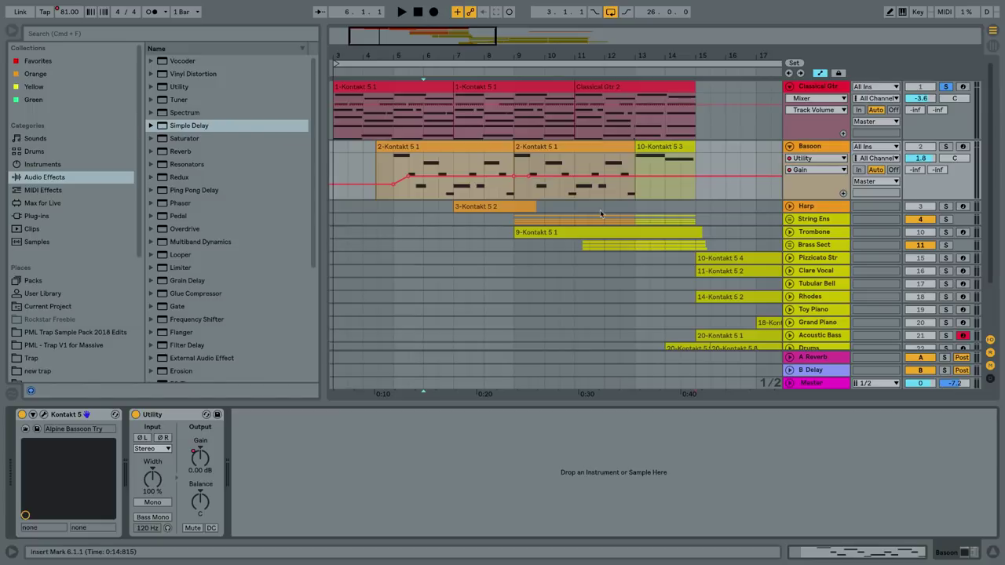
- Fold the Basoon and Classical Gtr tracks, and unfold the Harp track with its clip selected
click(789, 147)
click(789, 87)
click(789, 112)
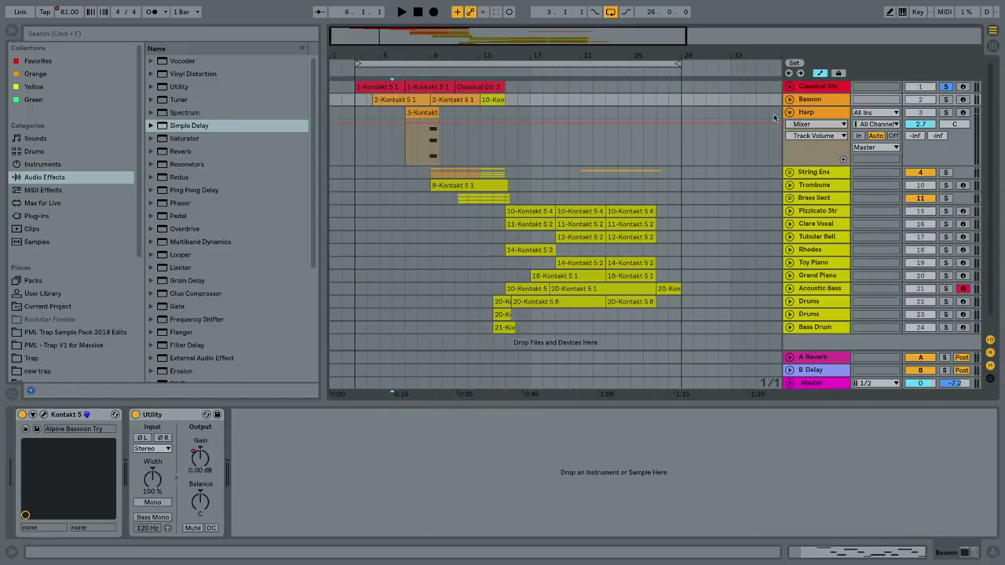
click(421, 137)
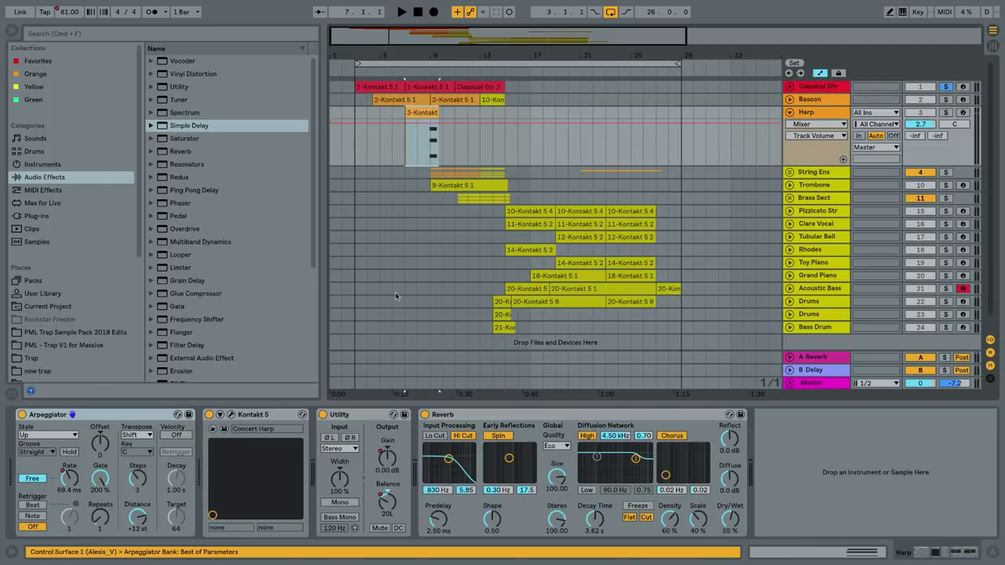
click(396, 294)
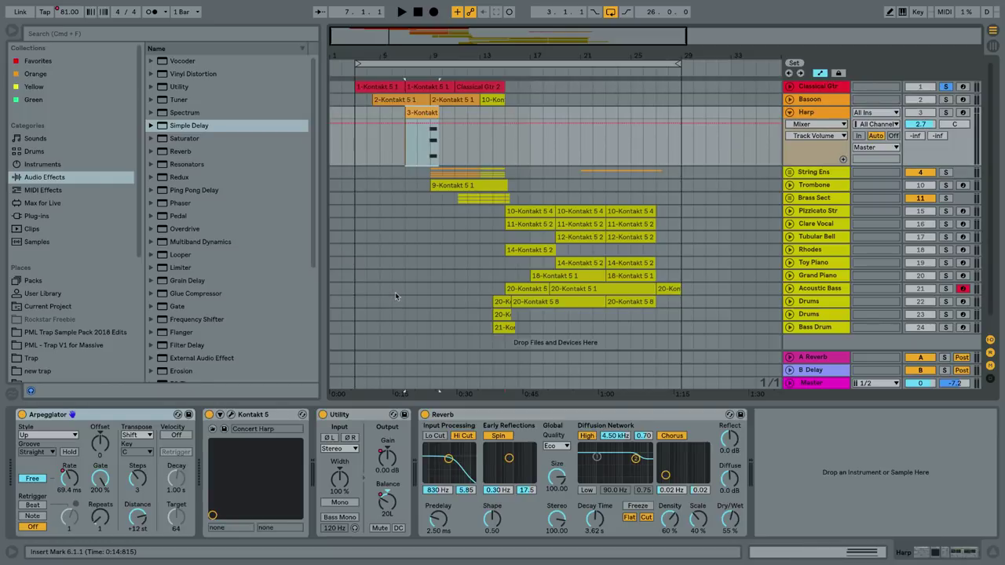
- Open the Harp track's Concert Harp instrument in Kontakt, with the window clear of the clip
click(232, 416)
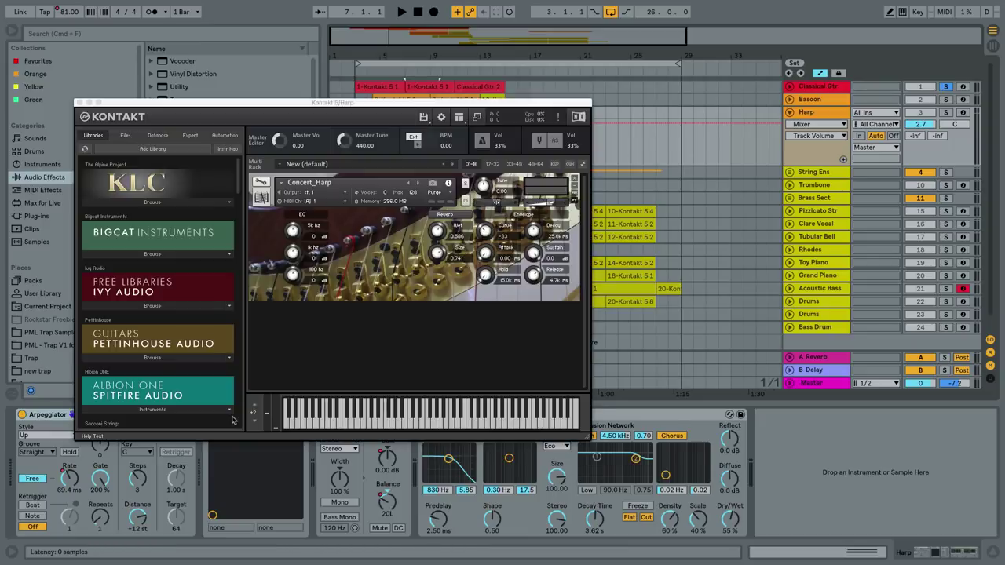
click(232, 416)
click(232, 416)
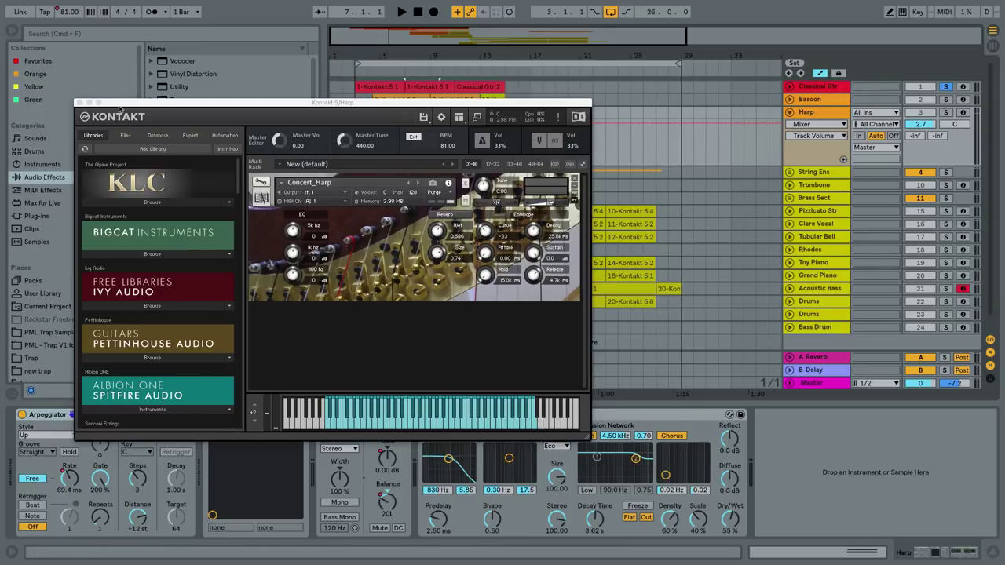
drag(120, 106, 549, 118)
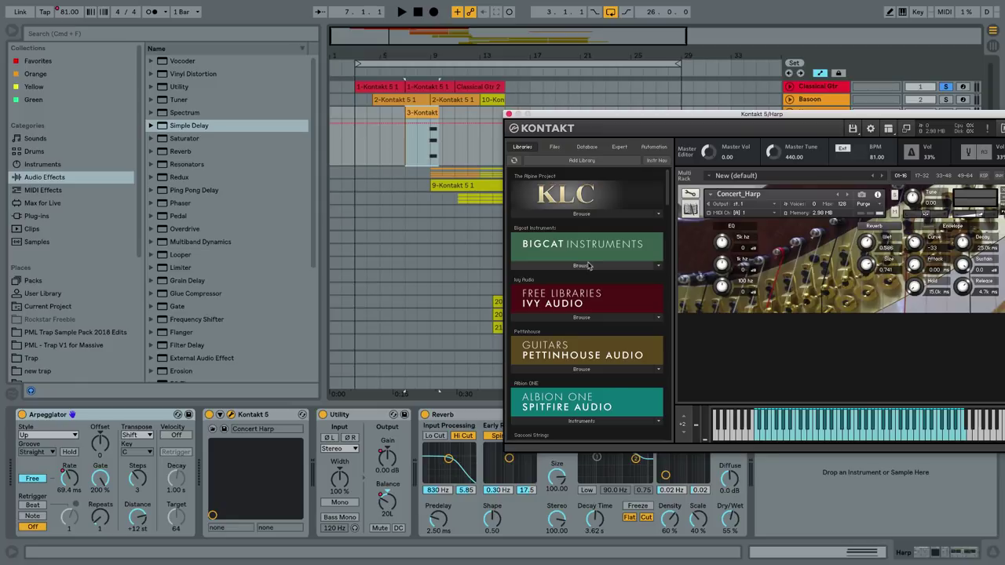
- Browse the Bigcat Instruments library's instrument list in Kontakt, and close the Kontakt window
click(589, 265)
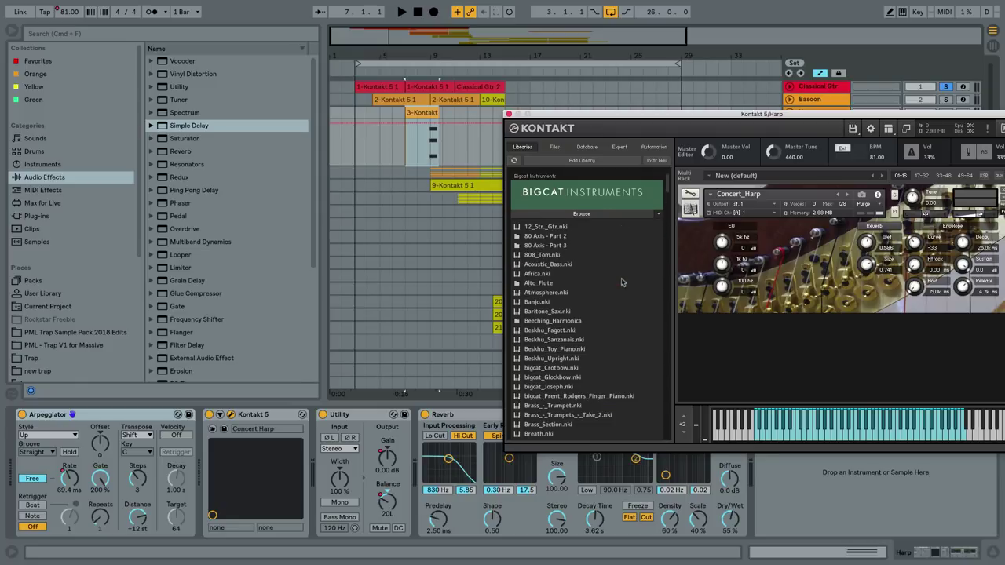
scroll(610, 313, down, 2)
scroll(610, 312, down, 15)
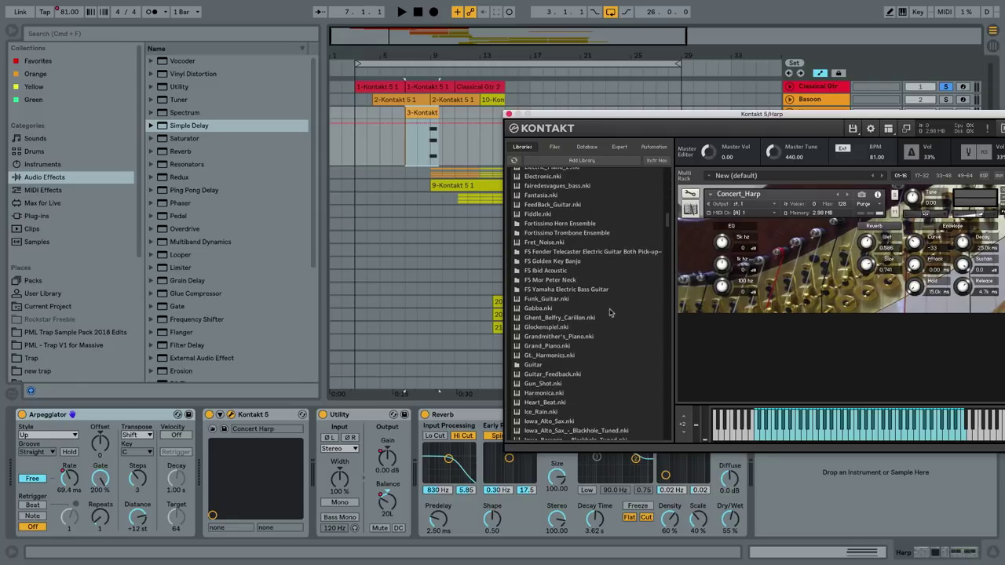
scroll(610, 309, down, 20)
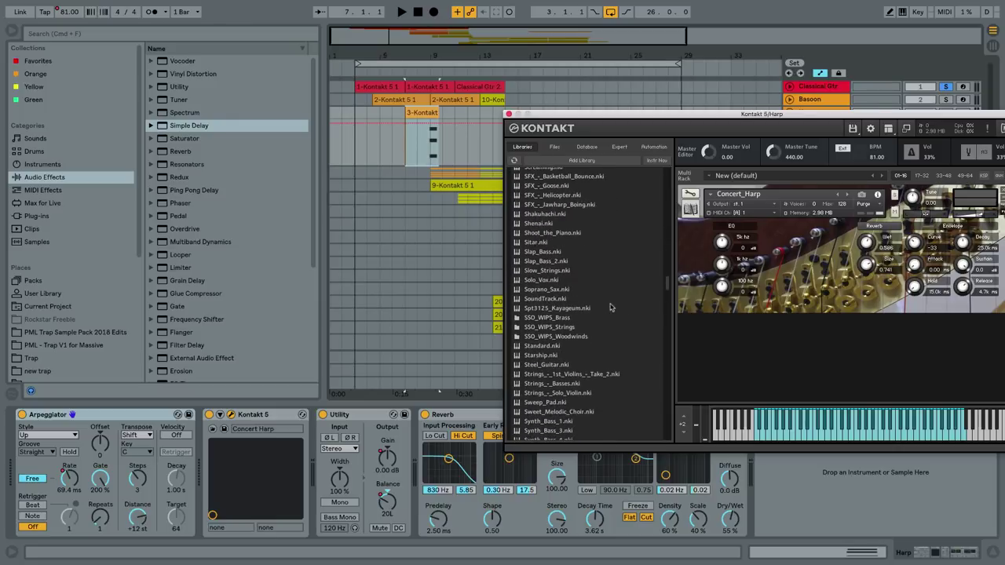
click(508, 115)
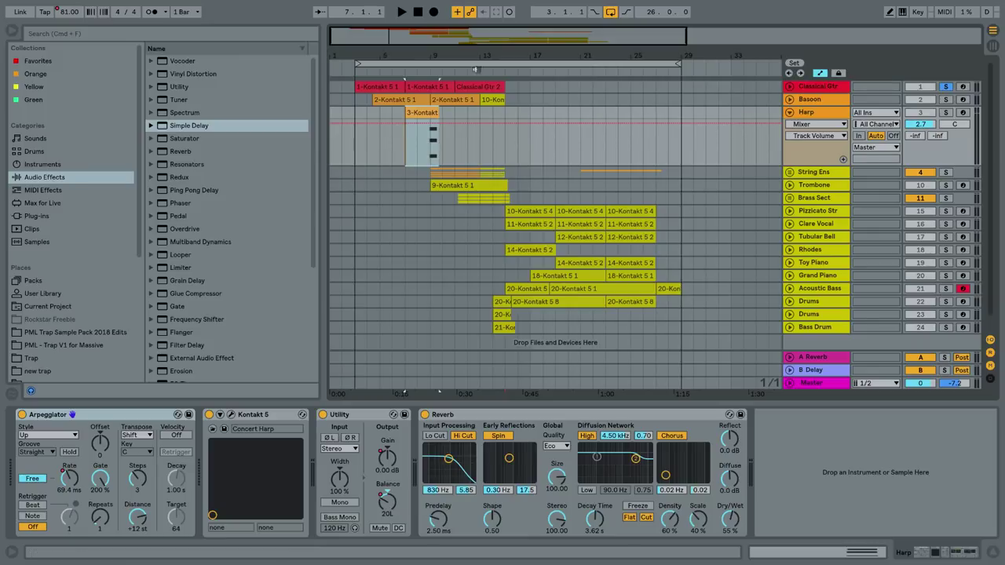
- Solo the Harp track, play it from just before bar 9, and show the Arpeggiator's Free Rate automation on the track
drag(438, 57, 416, 139)
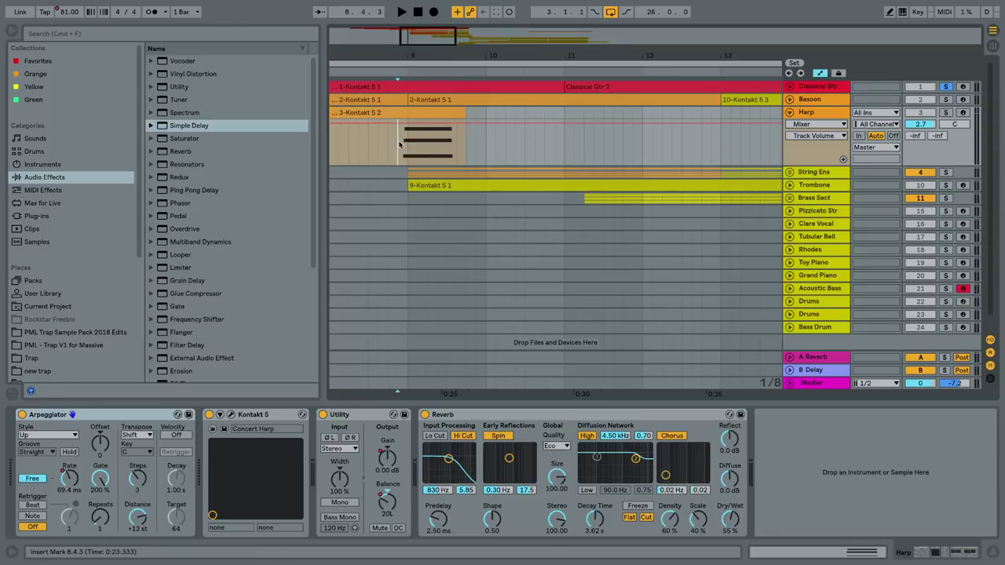
click(945, 112)
key(space)
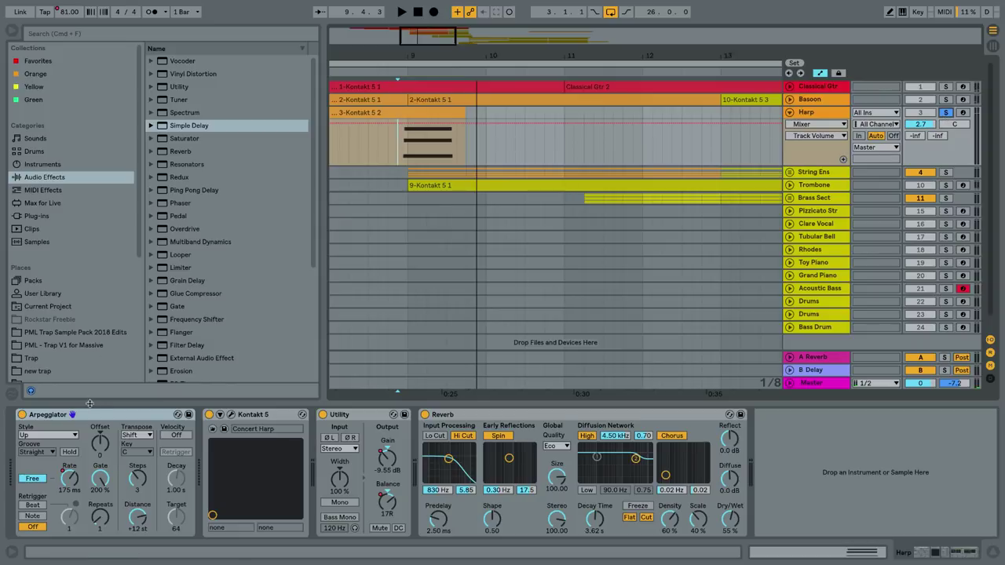
click(75, 481)
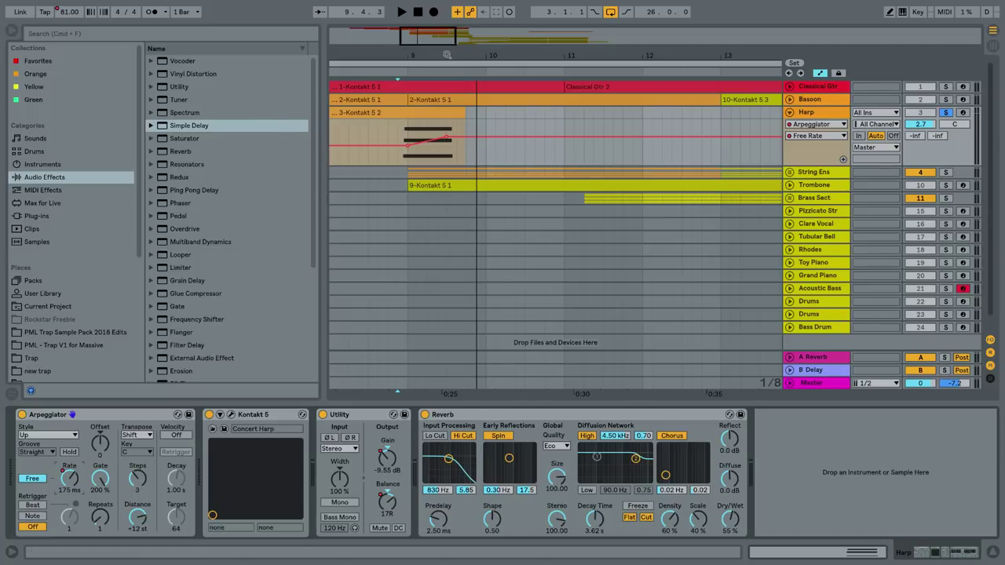
- Fold the Harp track, solo the unfolded Pizzicato Str track with its bar 15 clip selected, and open its Kontakt instrument below the clips
drag(449, 57, 449, 16)
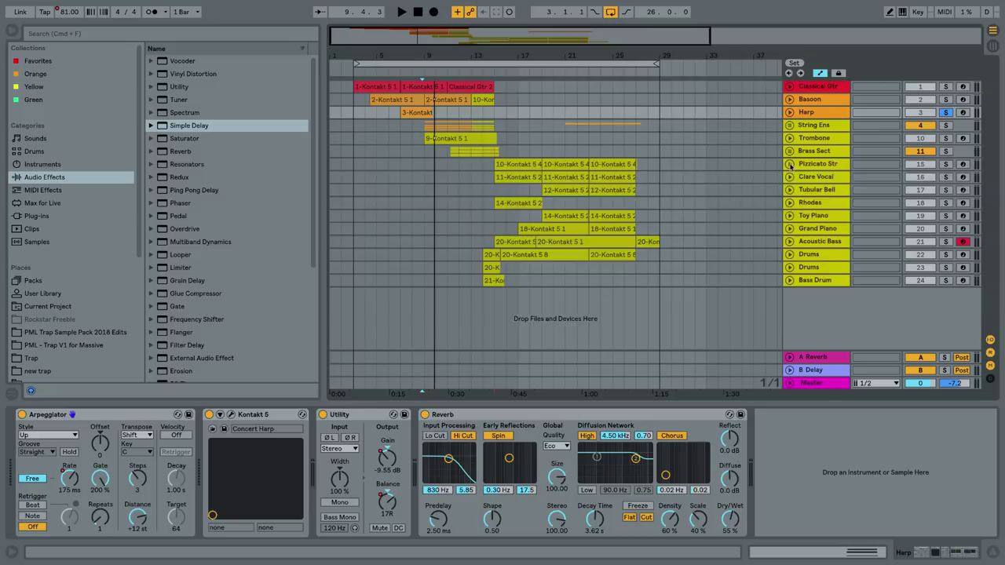
click(789, 164)
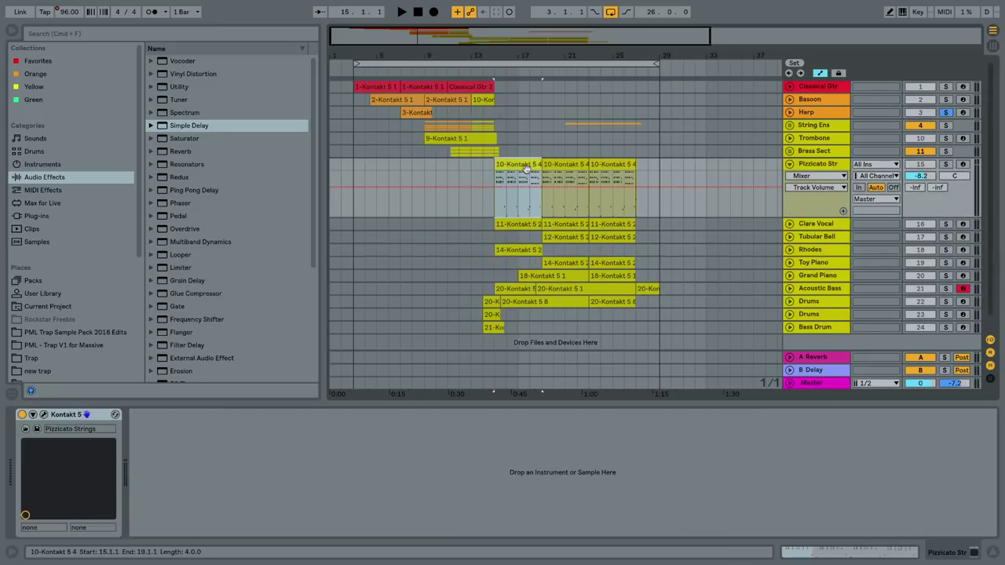
click(921, 161)
click(945, 164)
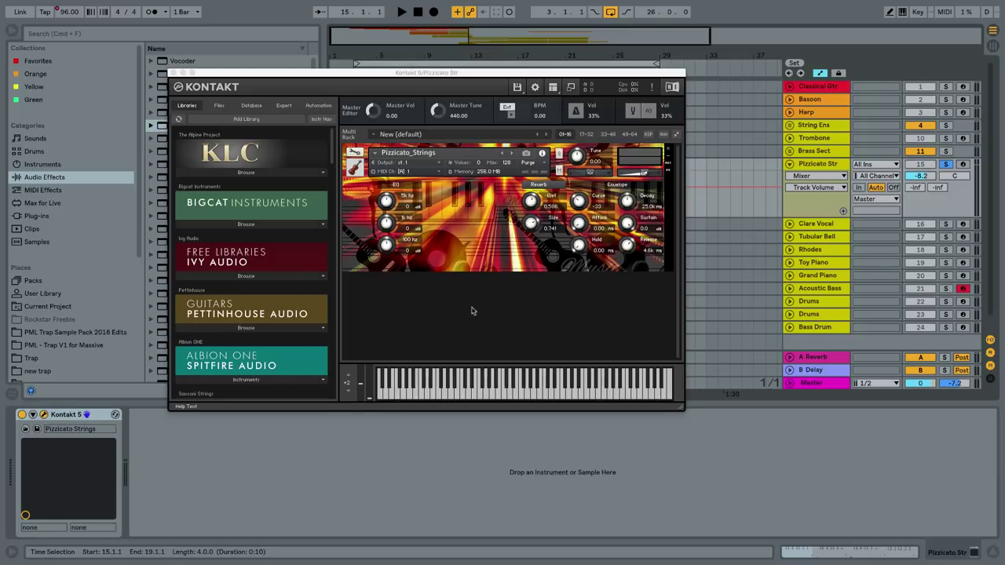
drag(415, 70, 527, 304)
drag(516, 54, 463, 162)
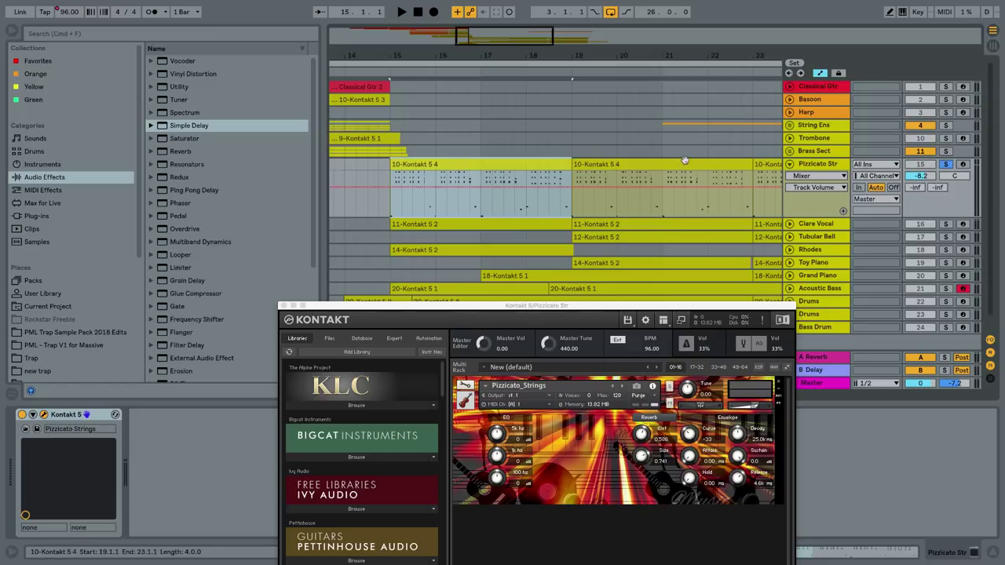
- Play the Pizzicato Str clip from bar 15, stop playback and close the Kontakt window
key(space)
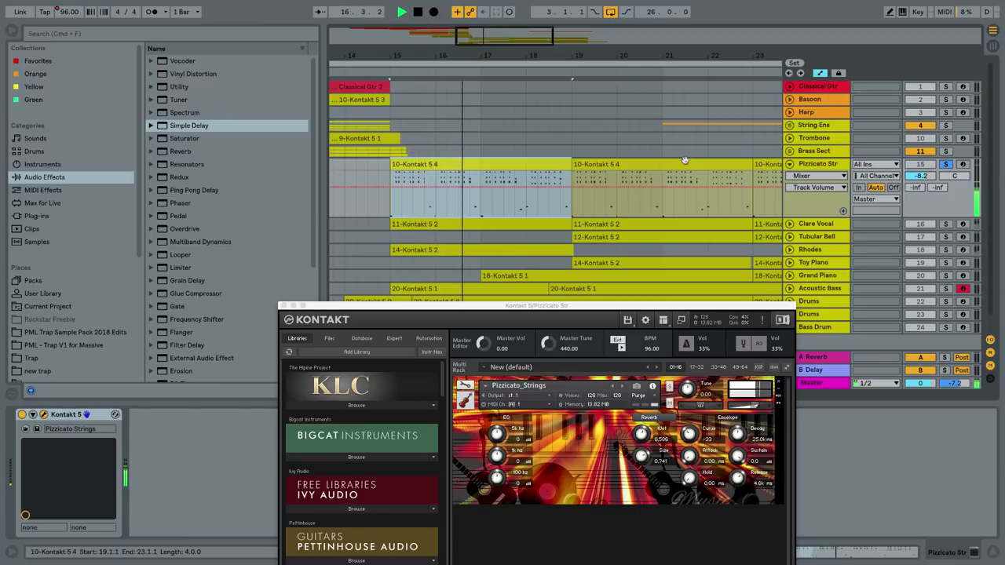
key(space)
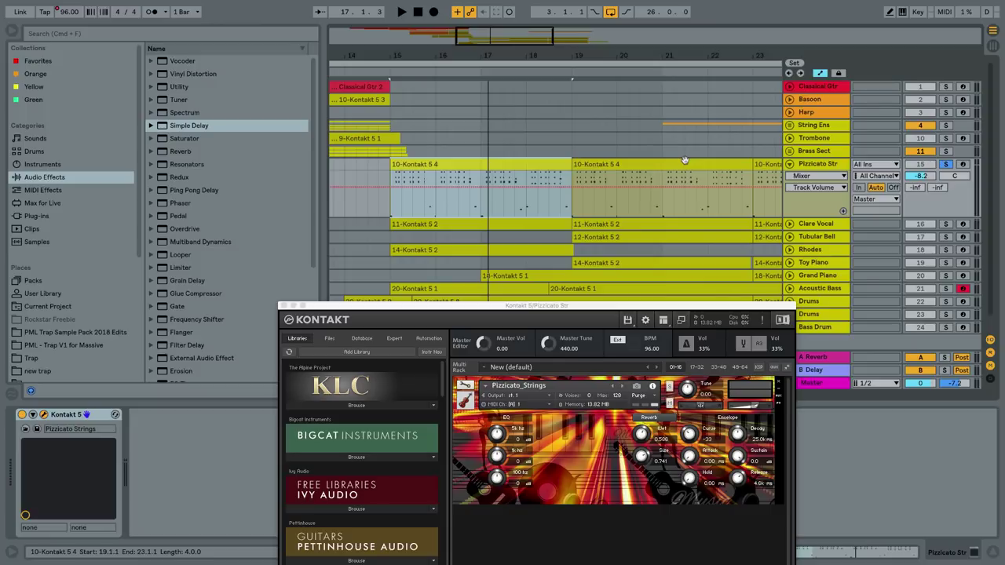
click(284, 305)
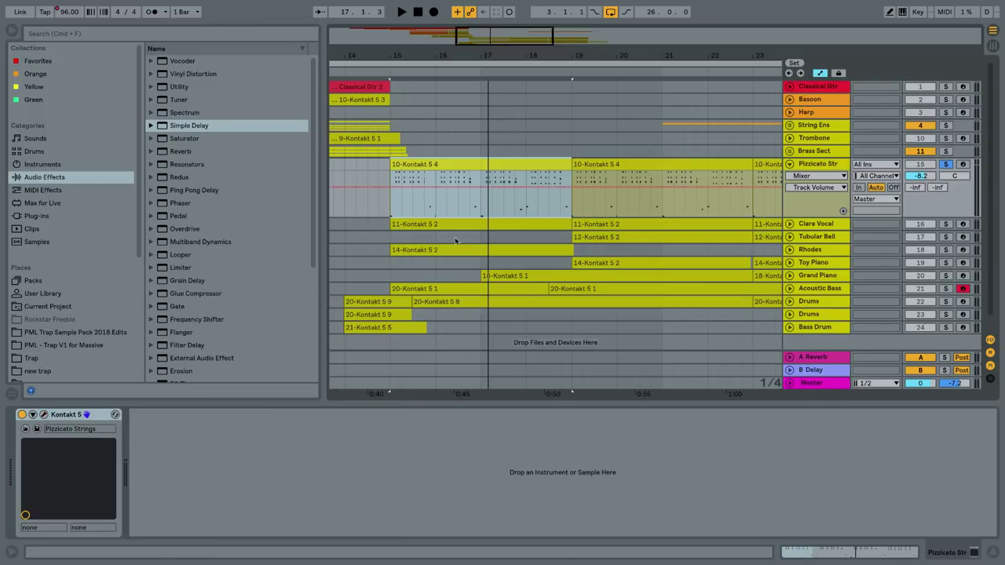
- Unfold and solo the Tubular Bell track with its bar 19 clip selected, and place its open Kontakt window below the clips
click(832, 191)
click(788, 190)
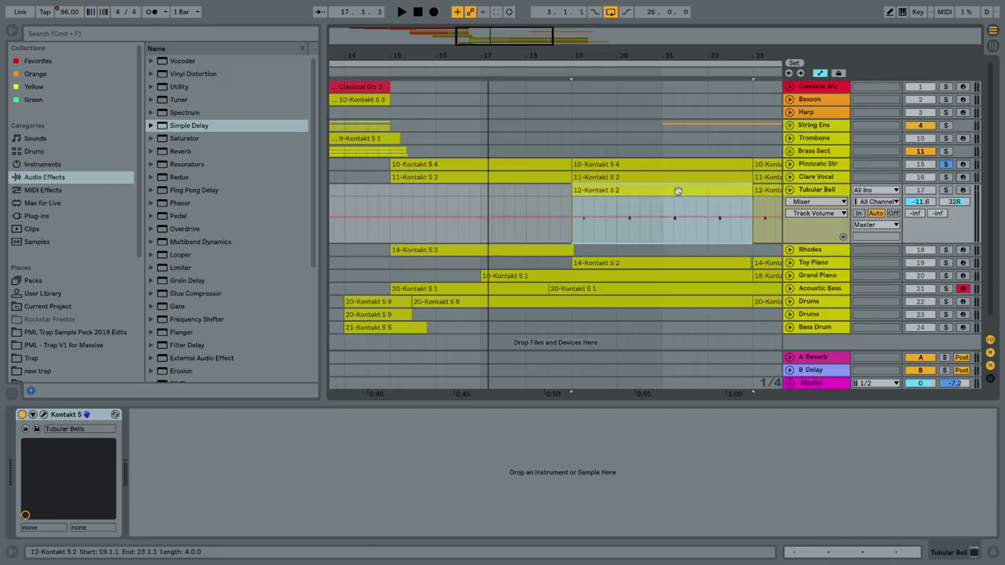
click(945, 190)
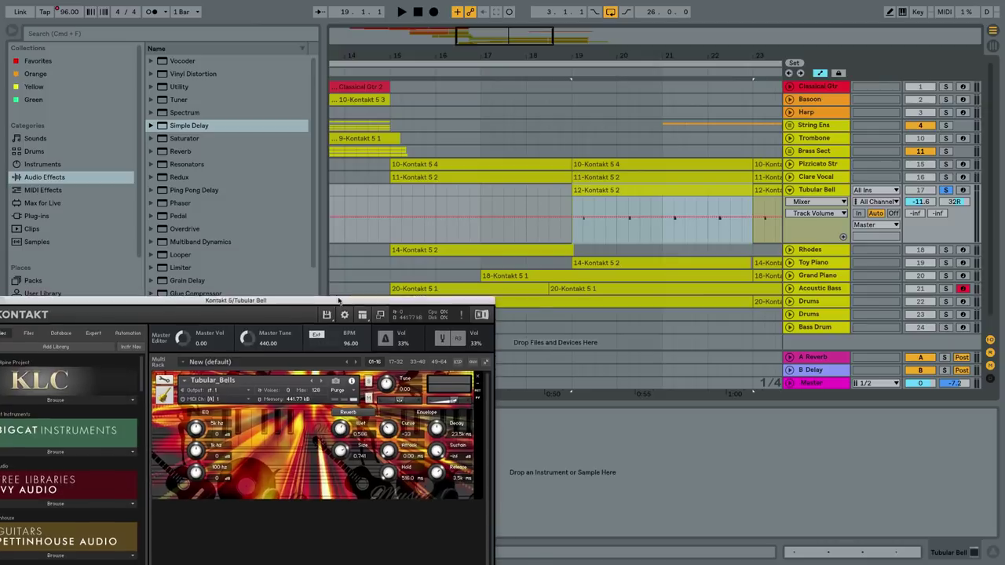
drag(338, 300, 381, 295)
click(626, 190)
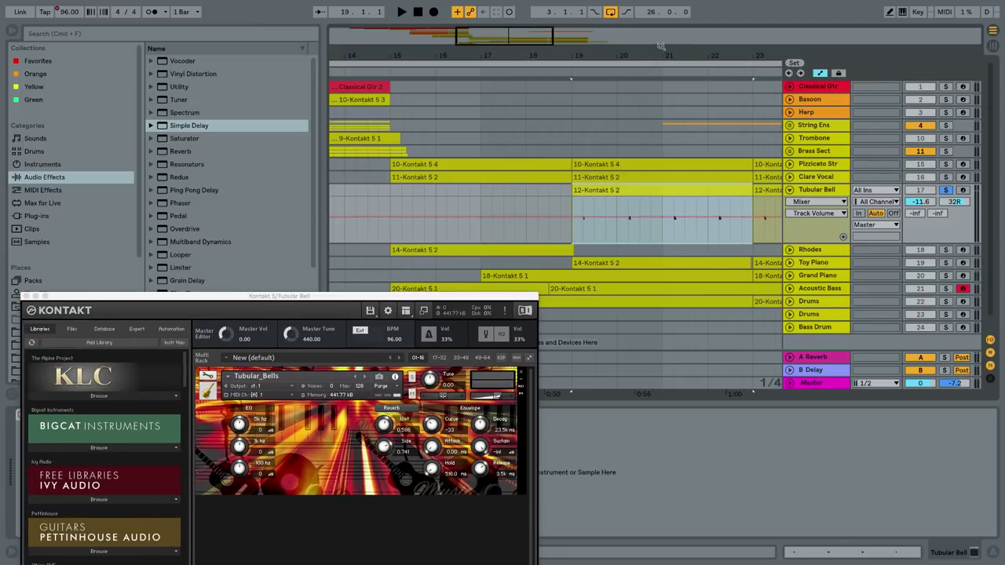
drag(661, 49, 576, 52)
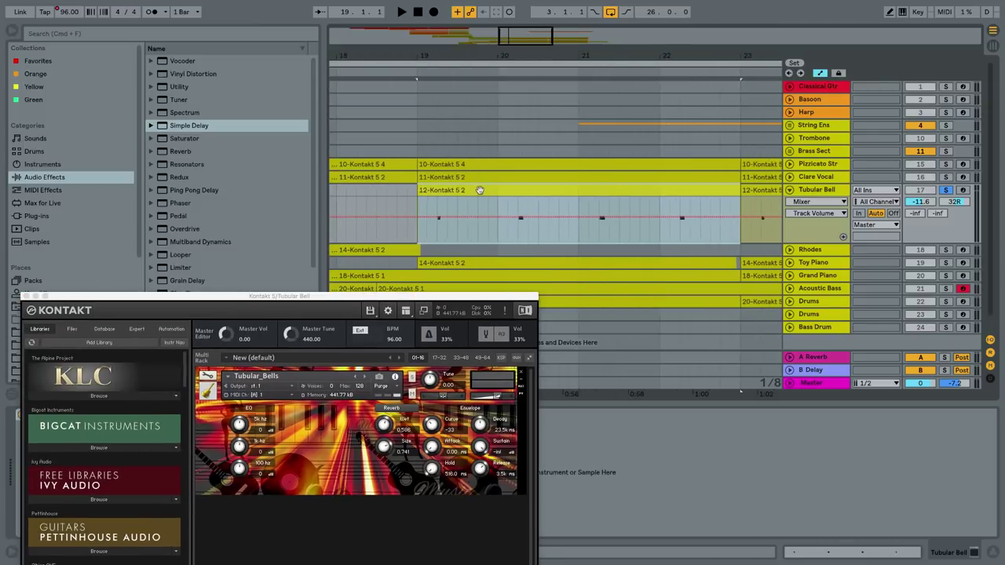
- Play the Tubular Bell clip from bar 19, stop playback and close the Kontakt window
key(space)
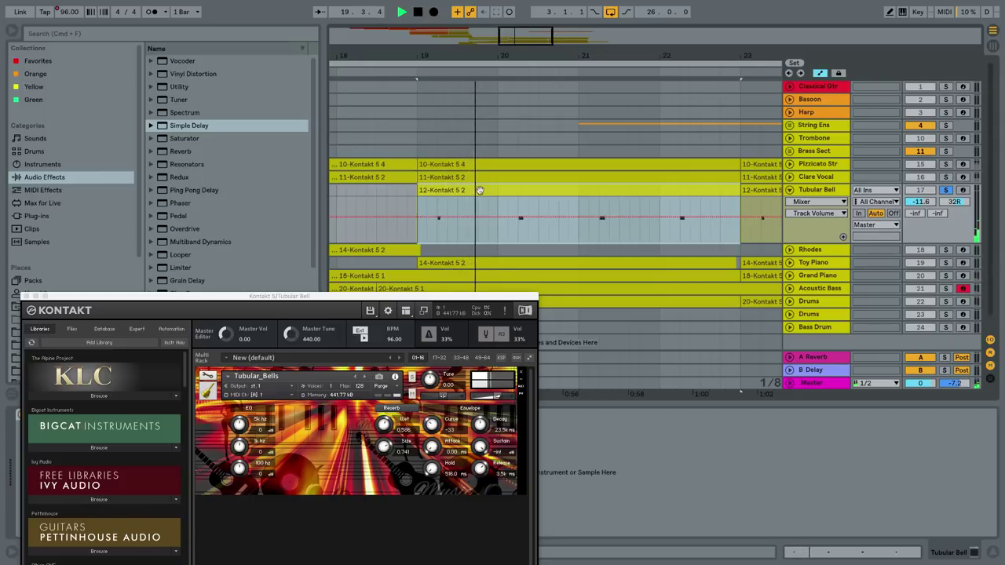
key(space)
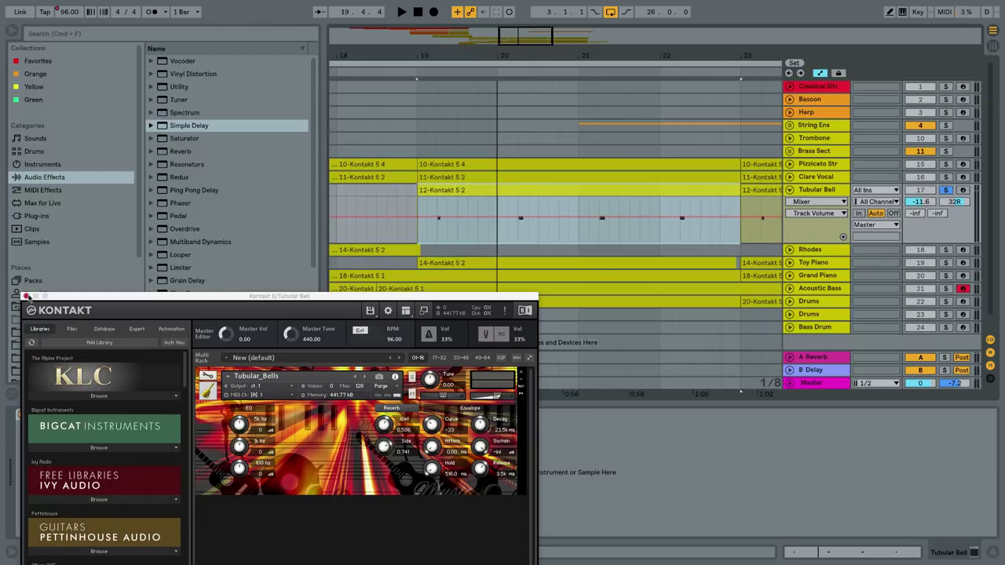
click(26, 296)
- Try moving the first note of the bar 19 Tubular Bell clip to C4, undo the change and reselect the clip in the arrangement
double_click(460, 191)
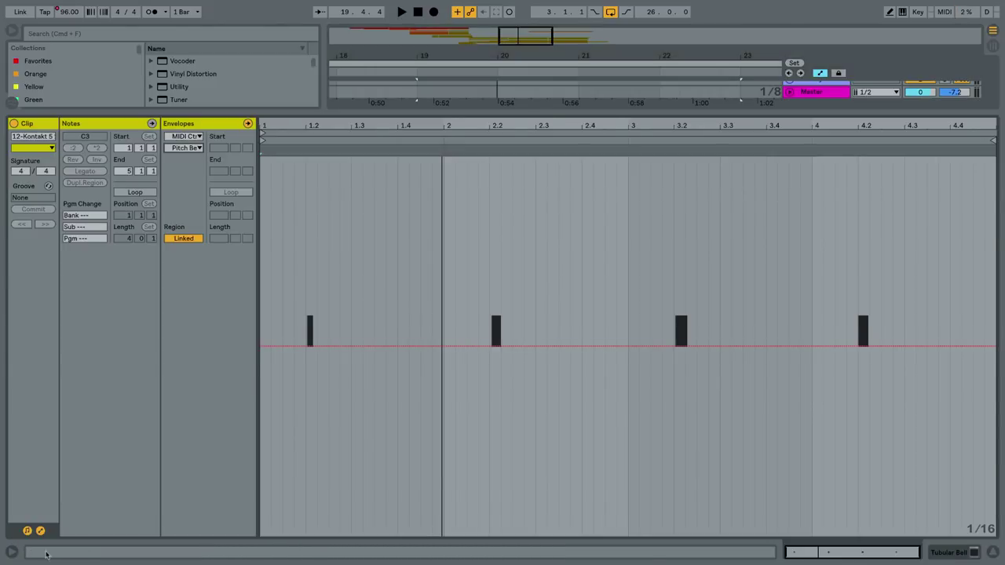
click(41, 531)
drag(320, 254, 242, 140)
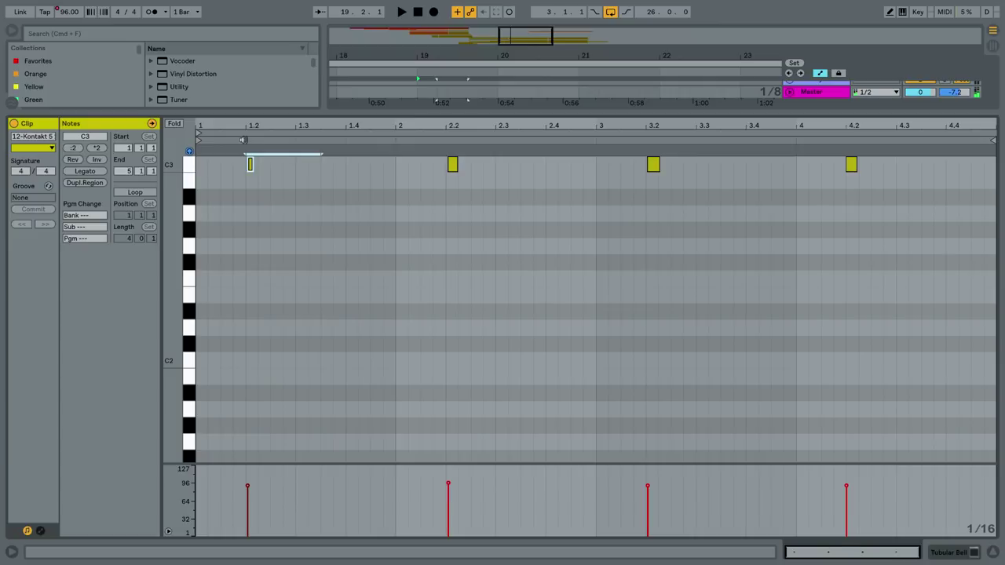
key(shift+Down)
key(super+z)
key(super+z)
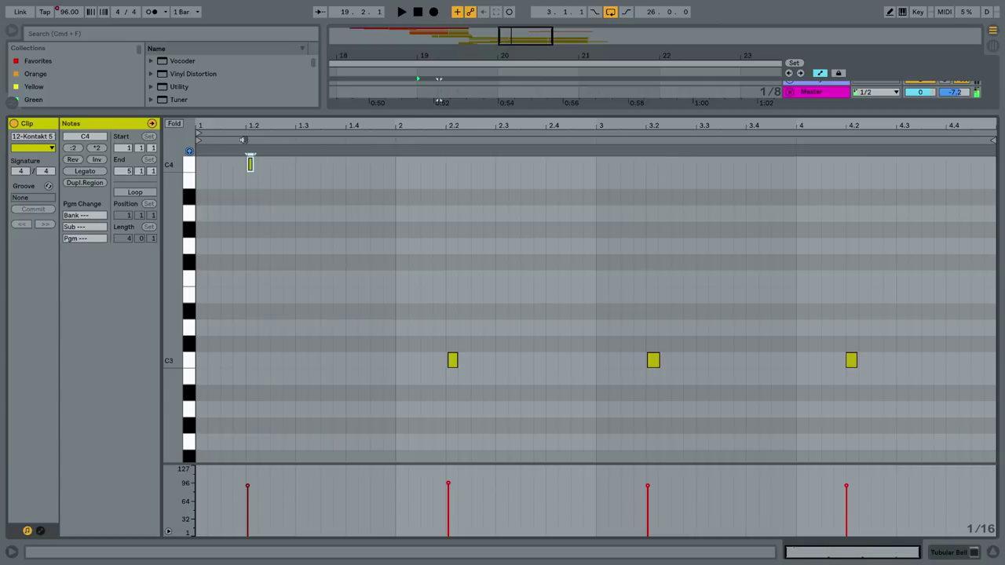
key(super+z)
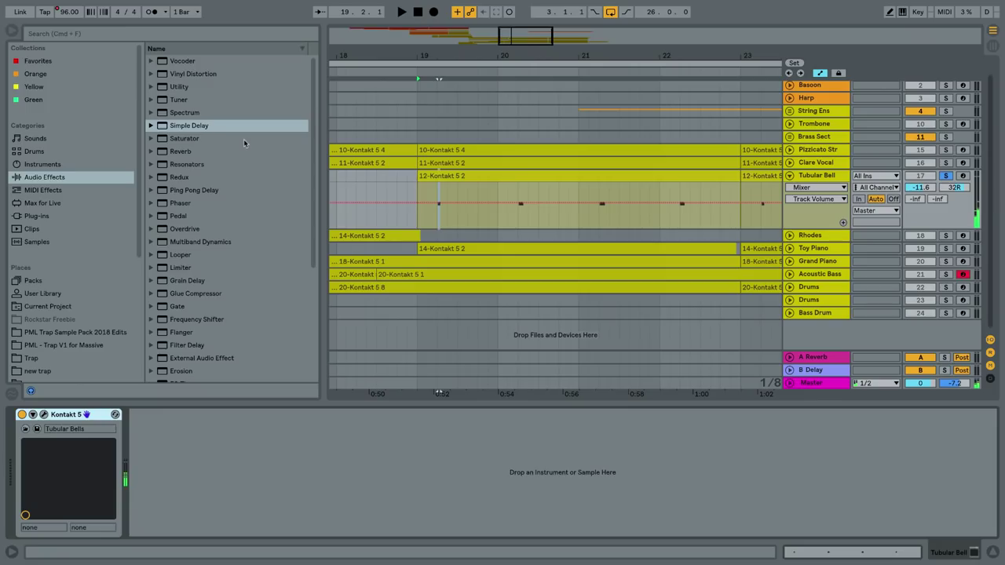
click(514, 175)
drag(472, 51, 472, 23)
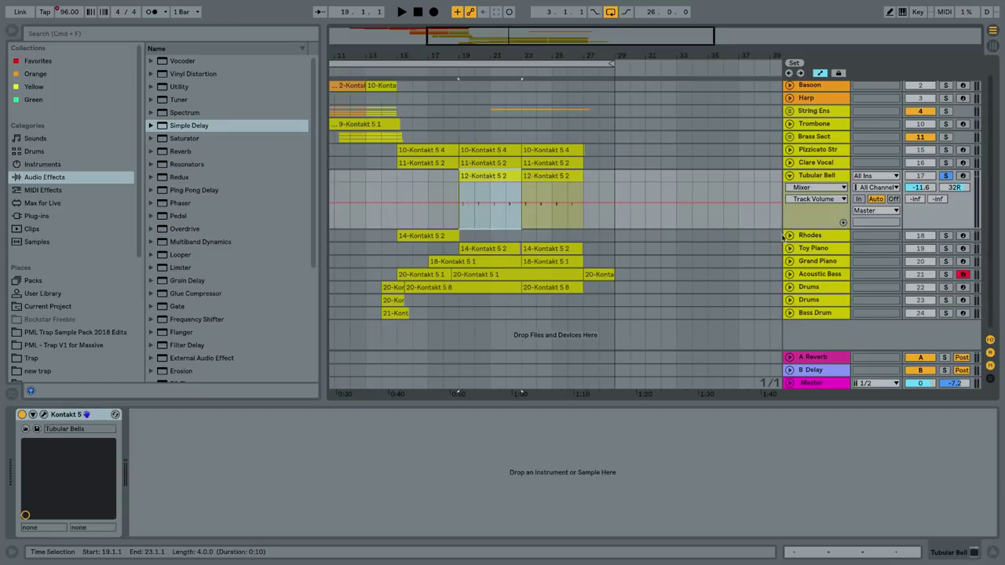
- Unfold and solo the Rhodes track and set the playback start to bar 16 inside its clip
click(789, 235)
click(443, 234)
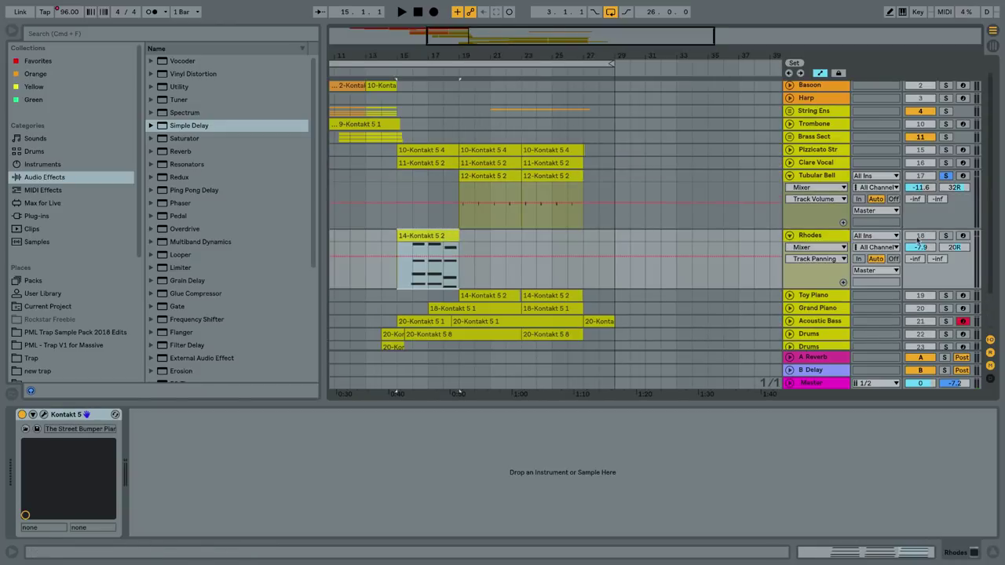
click(945, 236)
click(417, 278)
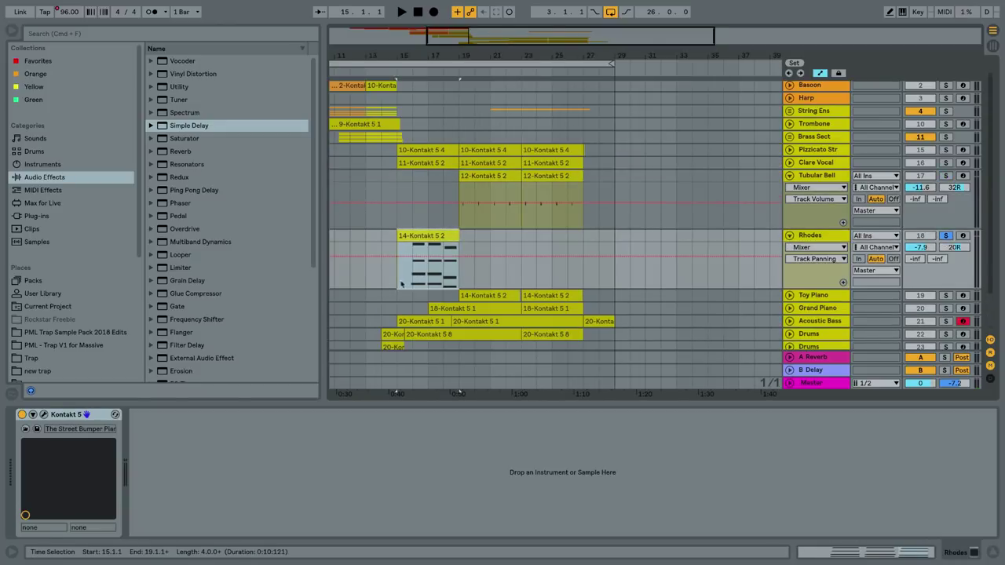
click(422, 284)
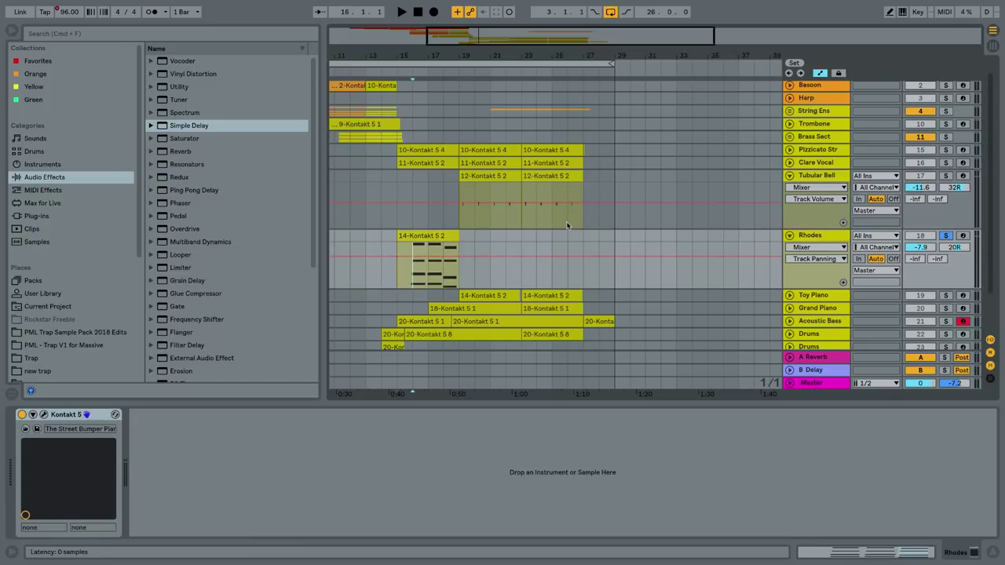
- Show the Rhodes Kontakt window, place it below the clips, and play the Rhodes clip from bar 16
key(super+alt+p)
drag(432, 128, 642, 346)
drag(403, 52, 409, 118)
key(space)
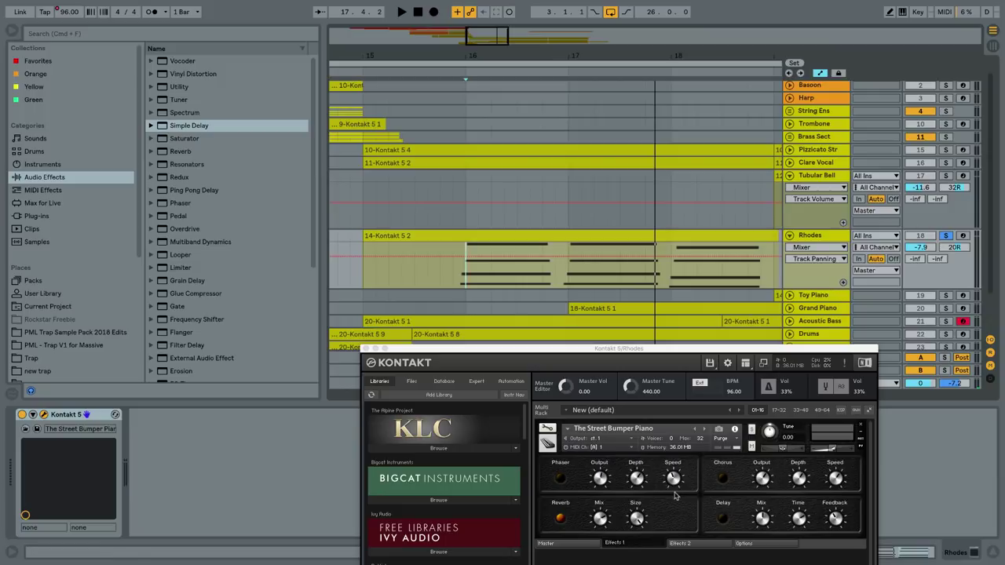
- Examine The Street Bumper Piano's effects and Master controls in Kontakt and play the Rhodes clip again
drag(660, 351, 550, 213)
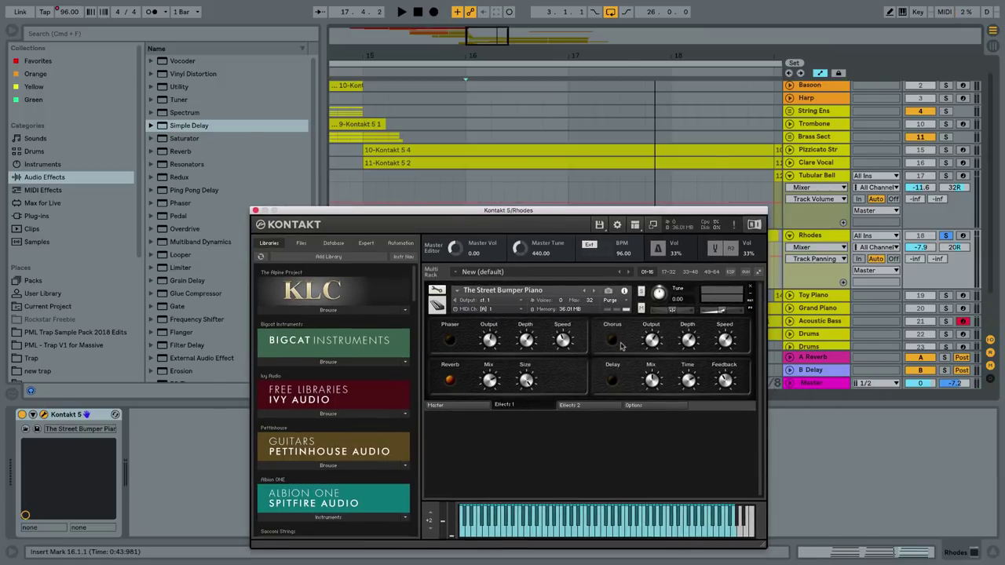
click(466, 406)
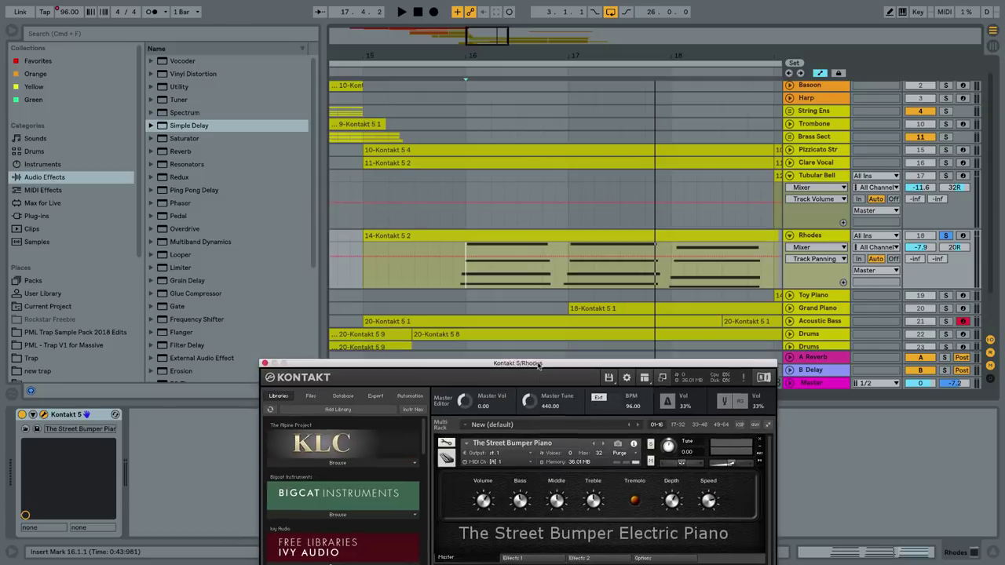
drag(529, 212, 539, 368)
key(space)
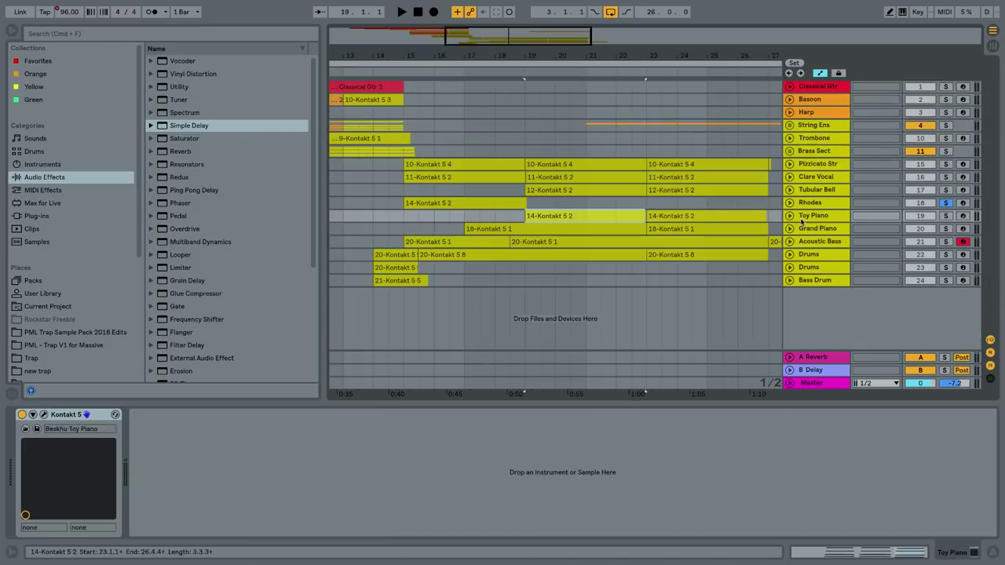
- Unfold and solo the Toy Piano track with playback starting just before bar 20, and place its Kontakt window below the clips
click(794, 217)
click(791, 217)
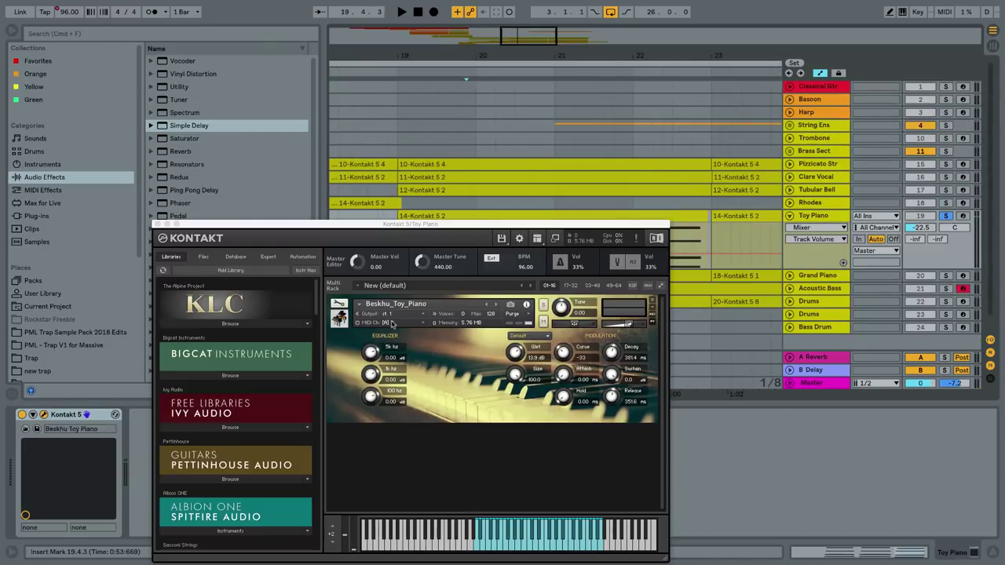
drag(424, 229, 557, 336)
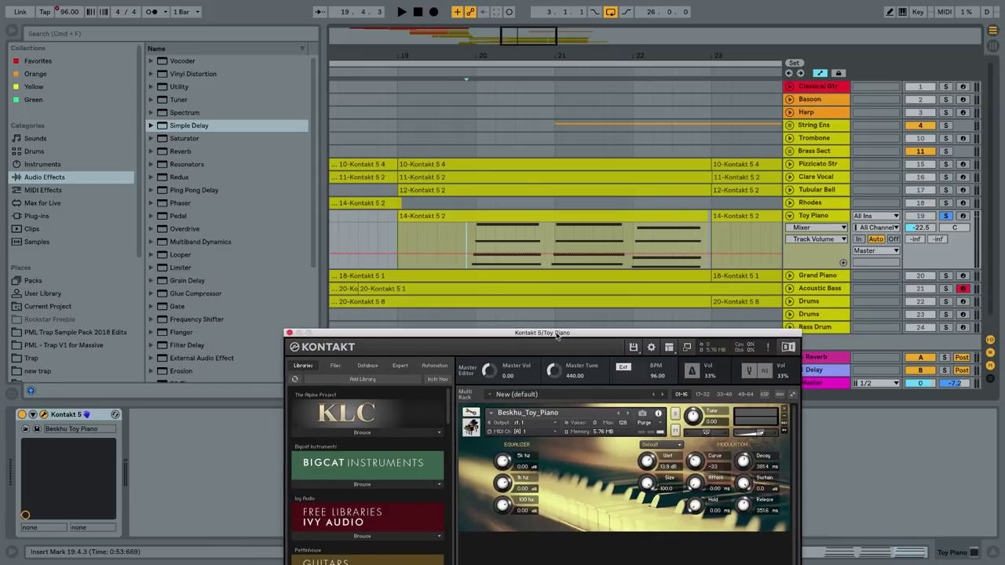
- Play the Toy Piano clip from 19.4.3, stop playback and close the Kontakt window
key(space)
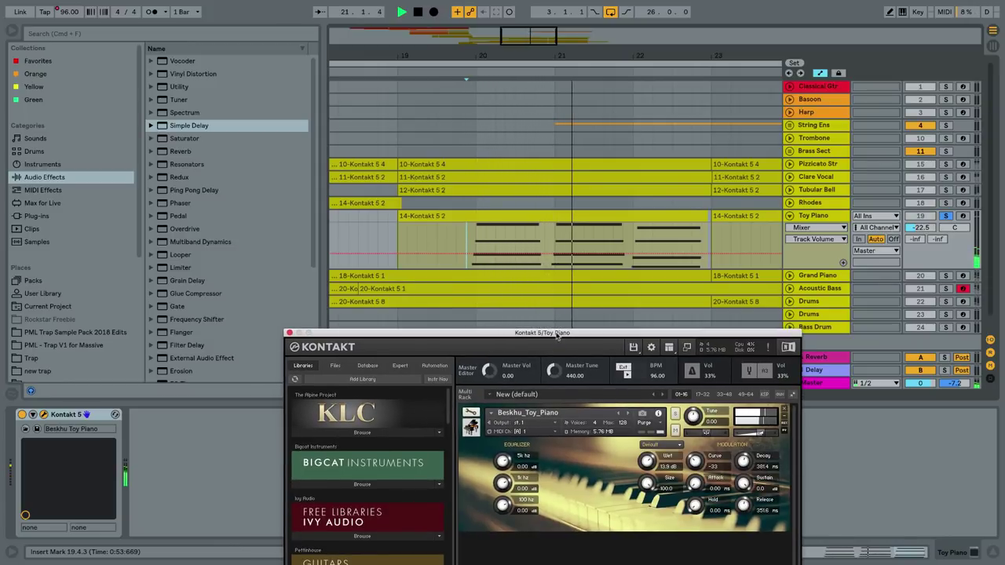
key(space)
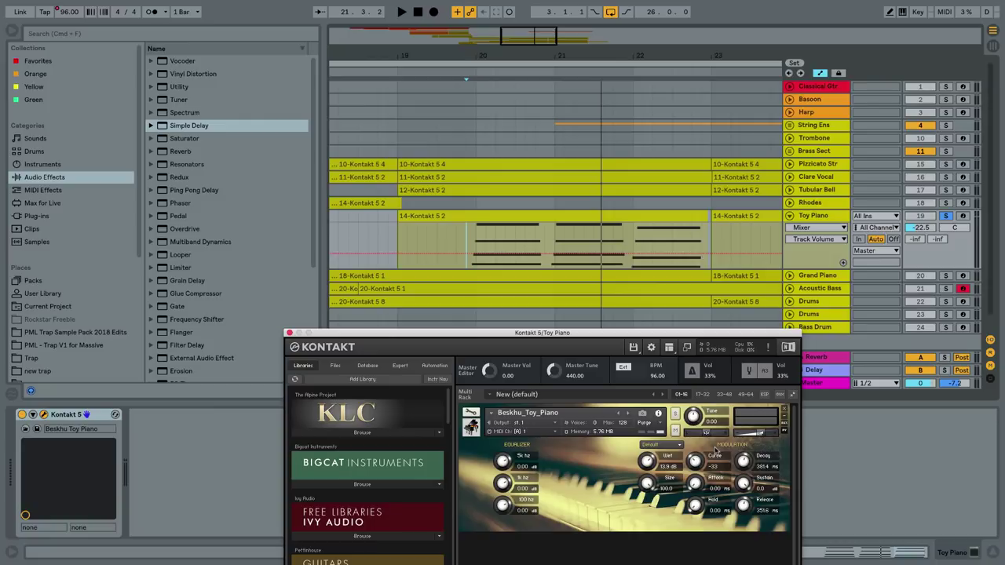
click(289, 333)
- Unfold the Grand Piano track, view its Piano in 162 instrument in Kontakt and close the window
drag(567, 54, 566, 16)
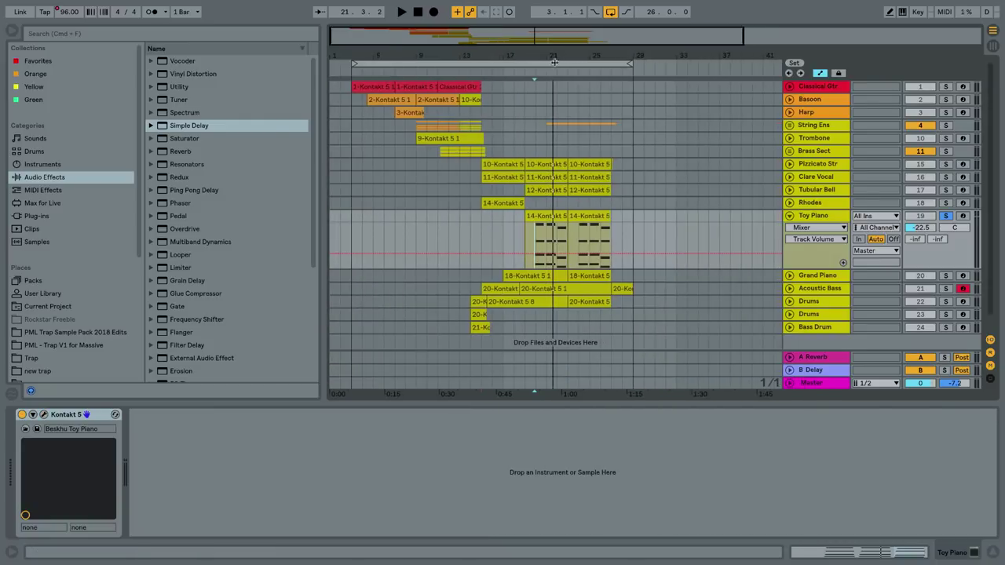
click(789, 276)
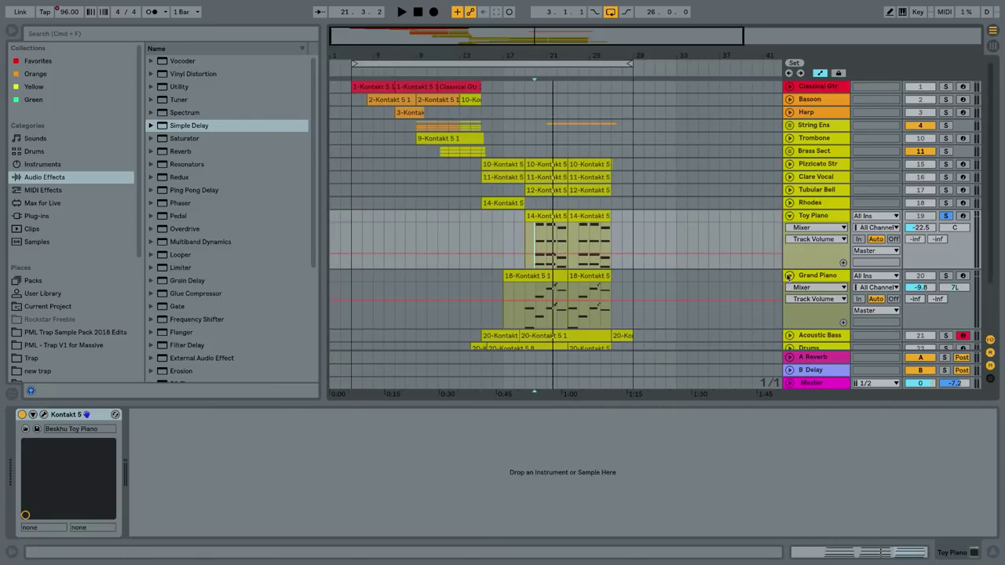
click(816, 276)
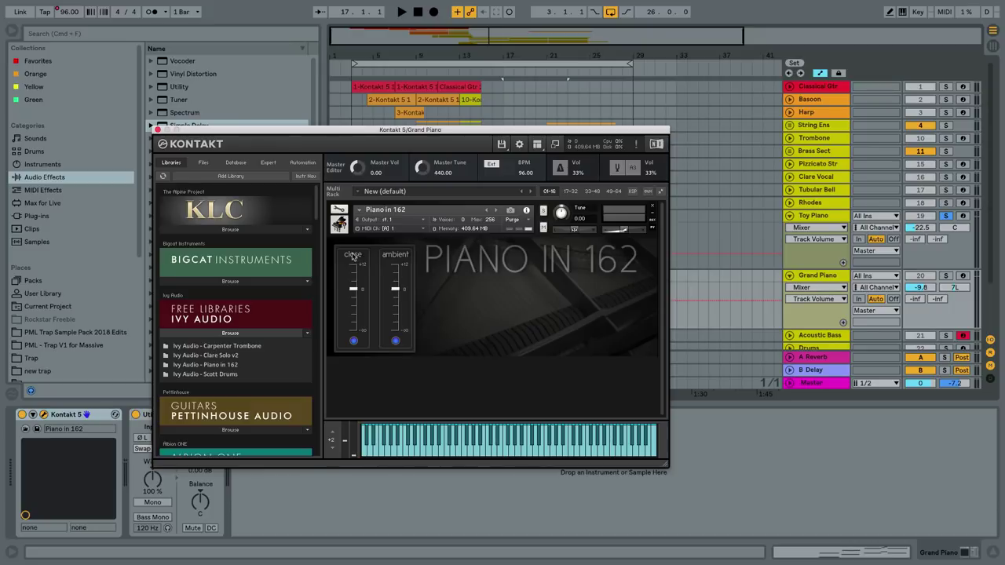
click(157, 129)
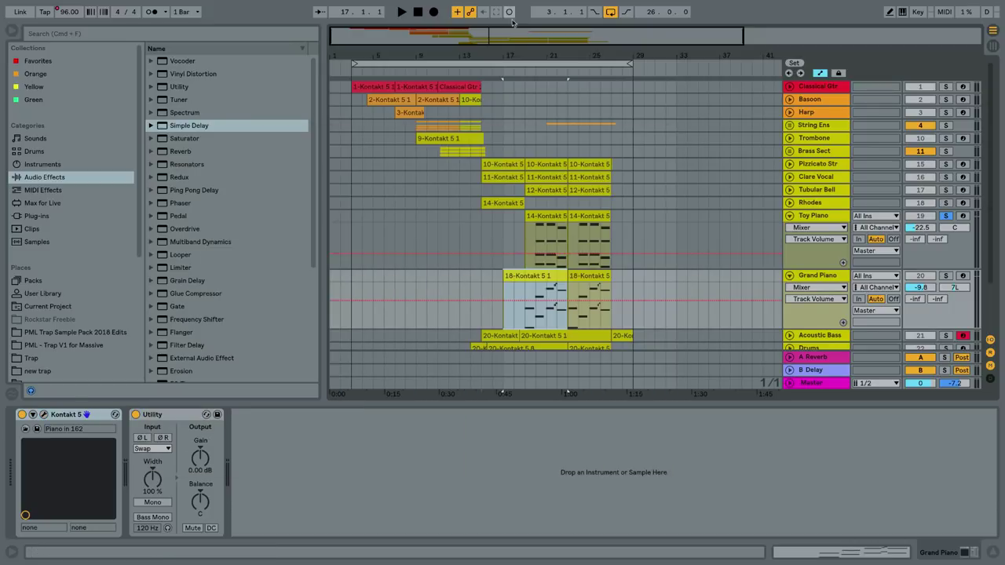
- Solo the Grand Piano track, play its clip from bar 19 and stop playback
drag(526, 48, 509, 161)
click(511, 292)
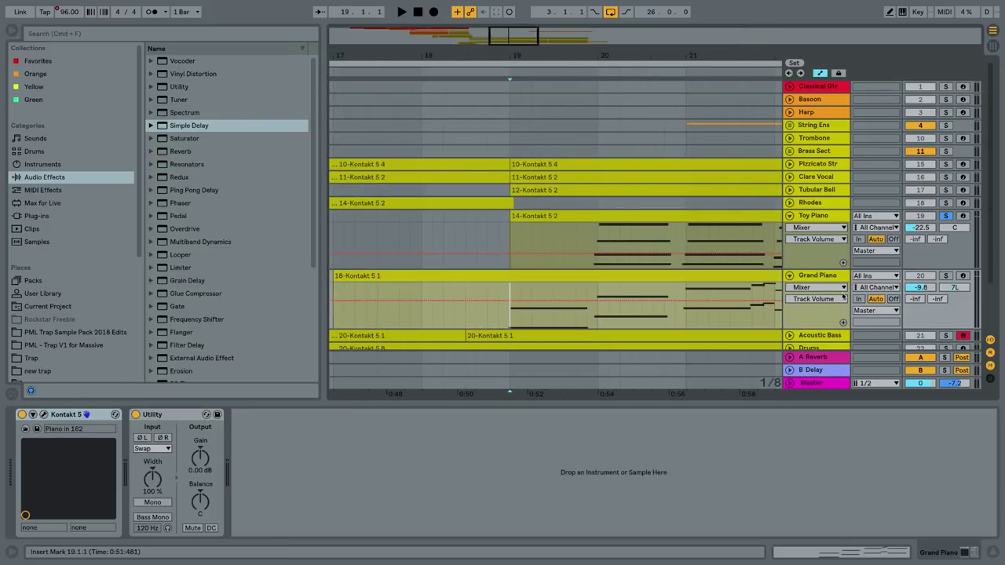
click(946, 276)
key(space)
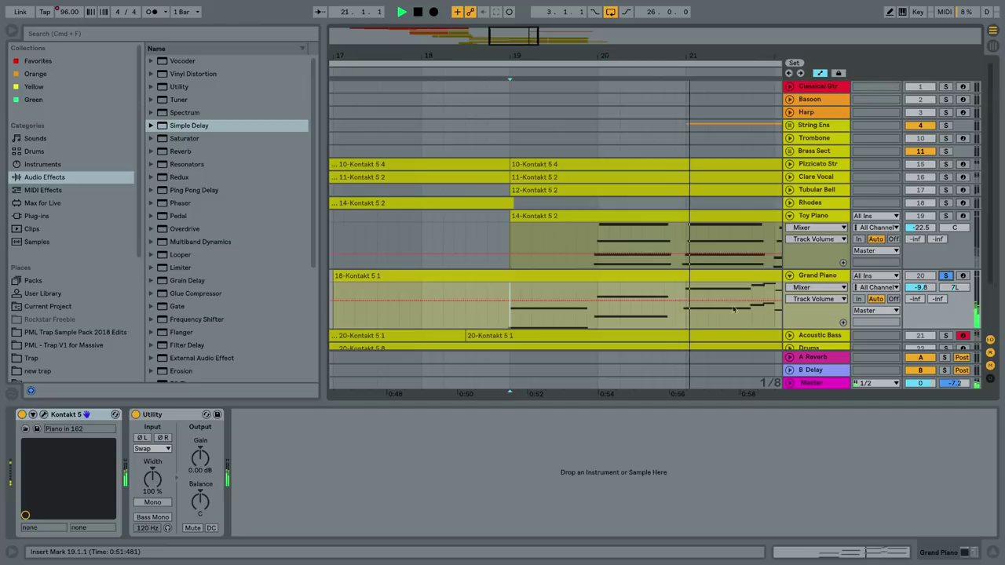
scroll(555, 235, down, 3)
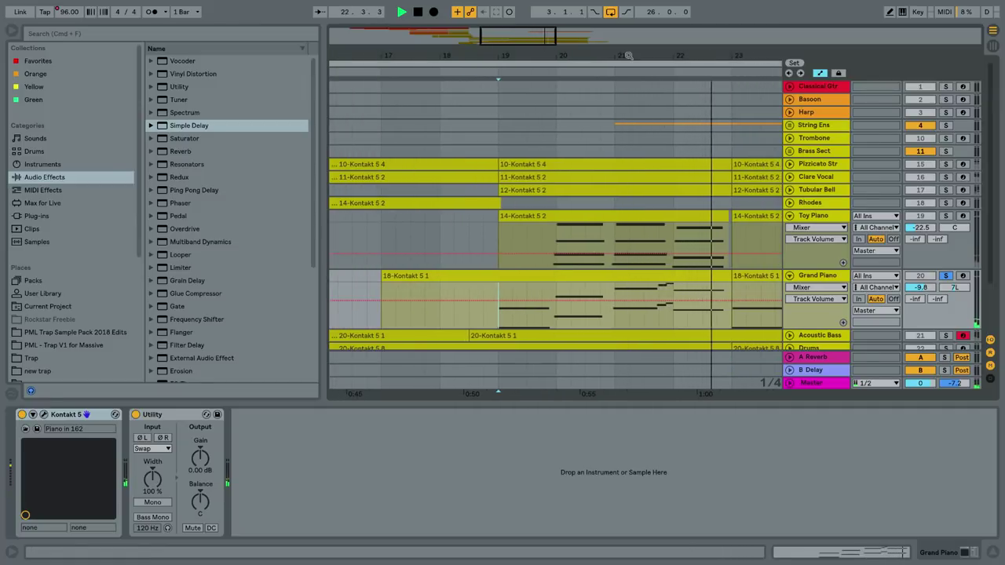
key(space)
- Fold the Grand Piano track, and unfold and solo the Acoustic Bass track
drag(628, 56, 601, 56)
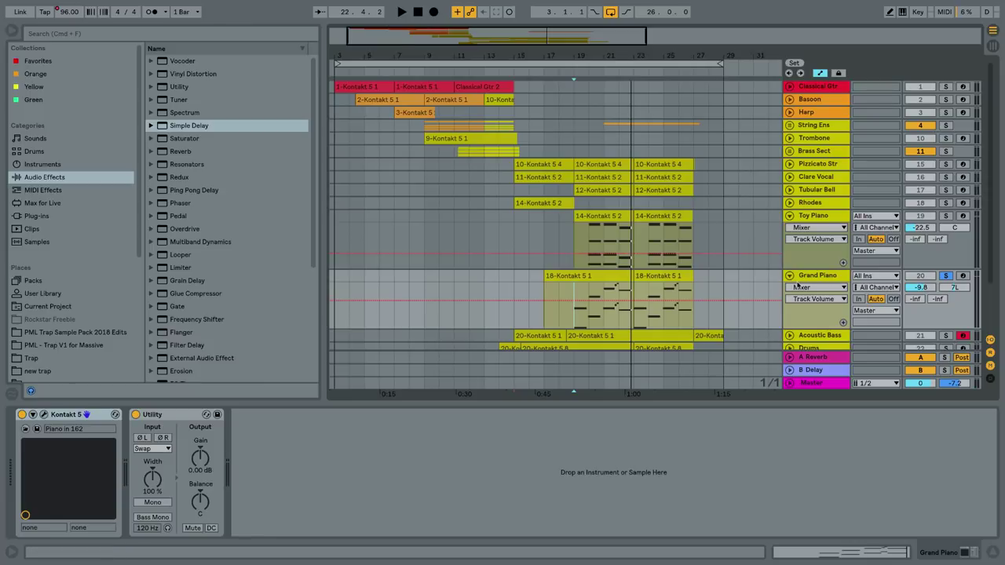
click(790, 275)
click(790, 289)
scroll(791, 289, down, 3)
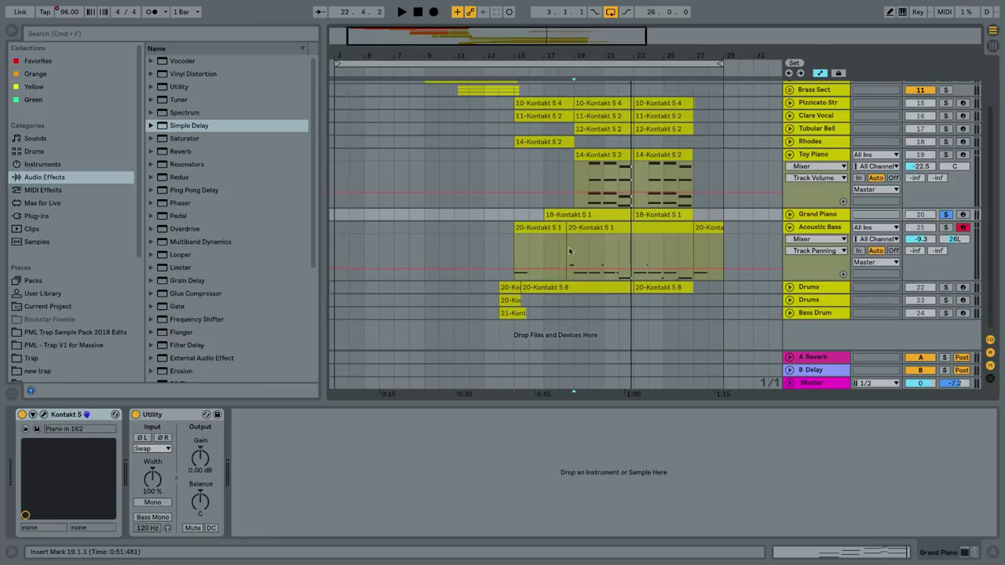
click(938, 228)
click(945, 228)
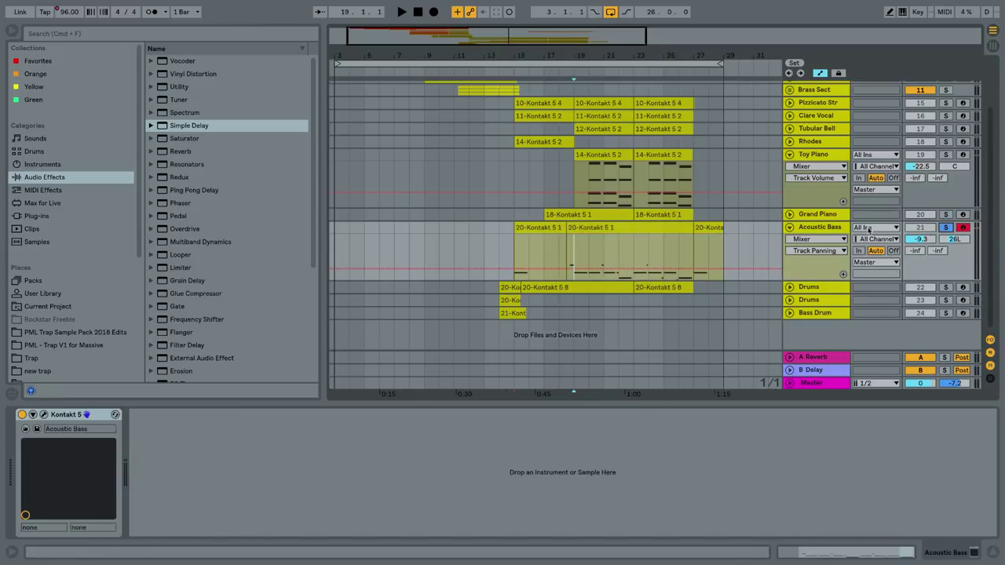
- Show the Acoustic Bass track's Kontakt window and place it below the clips
click(818, 226)
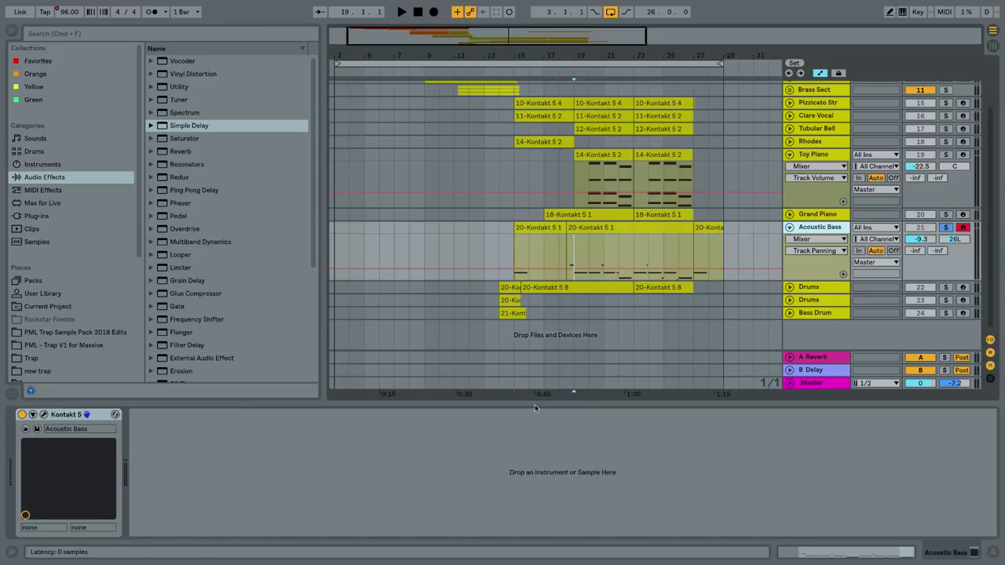
key(super+alt+p)
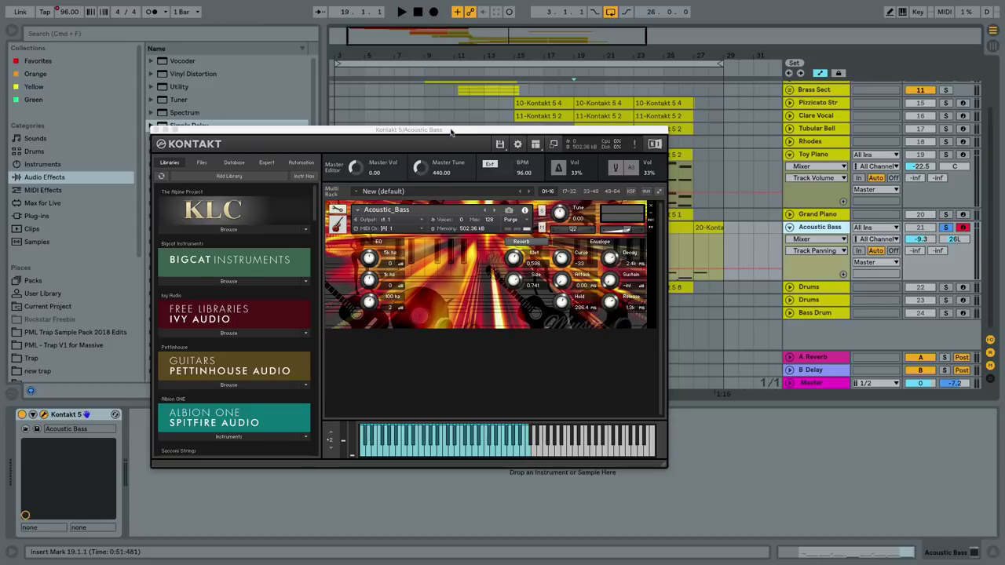
drag(450, 130, 592, 374)
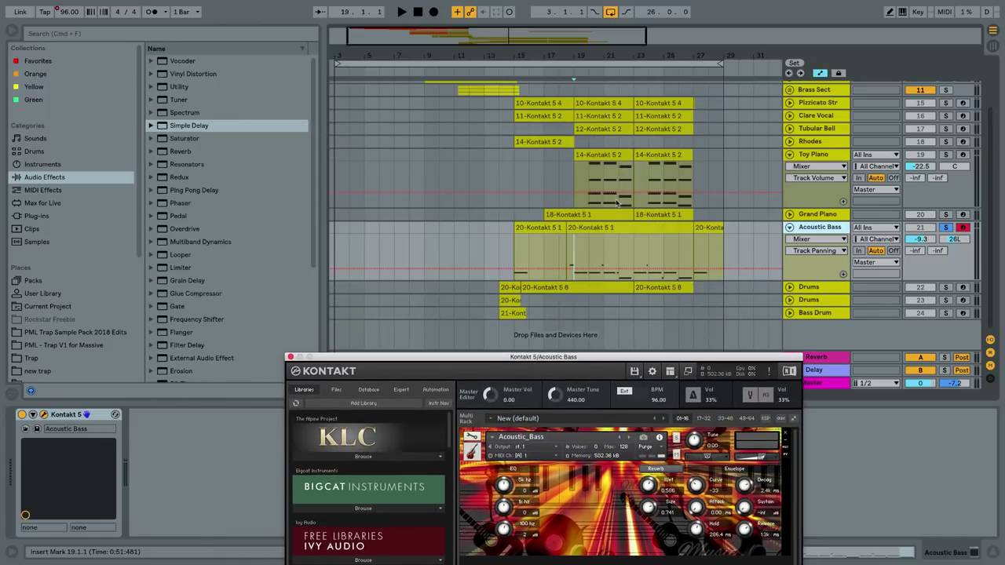
drag(587, 56, 587, 133)
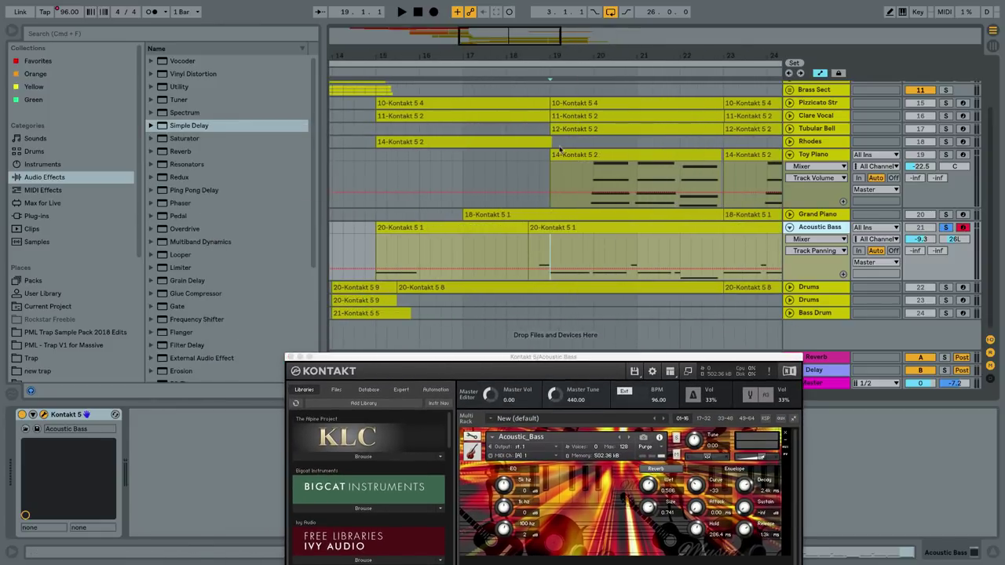
- Play the Acoustic Bass clip from 18.4.1, stop playback and close the Kontakt window
click(539, 256)
key(space)
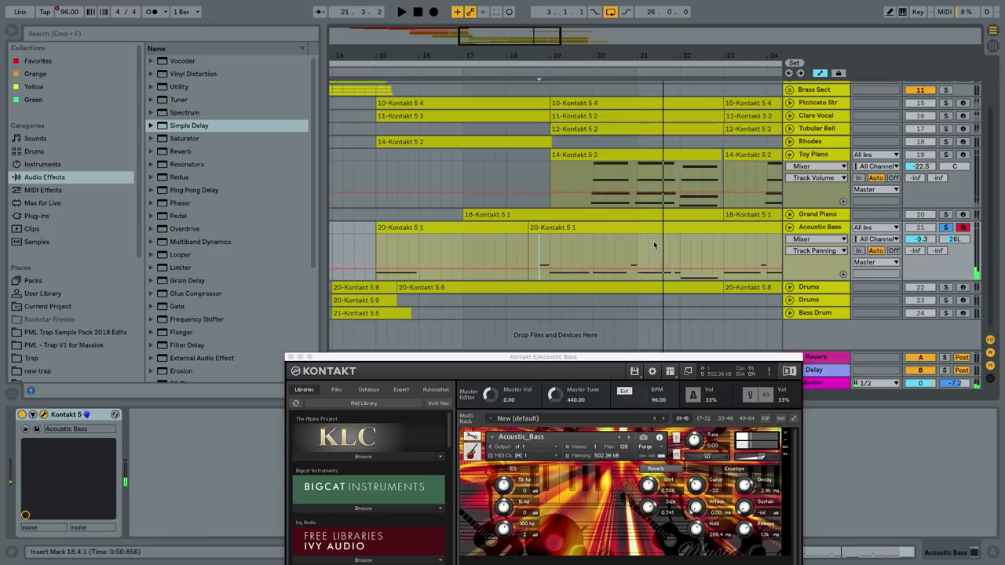
key(space)
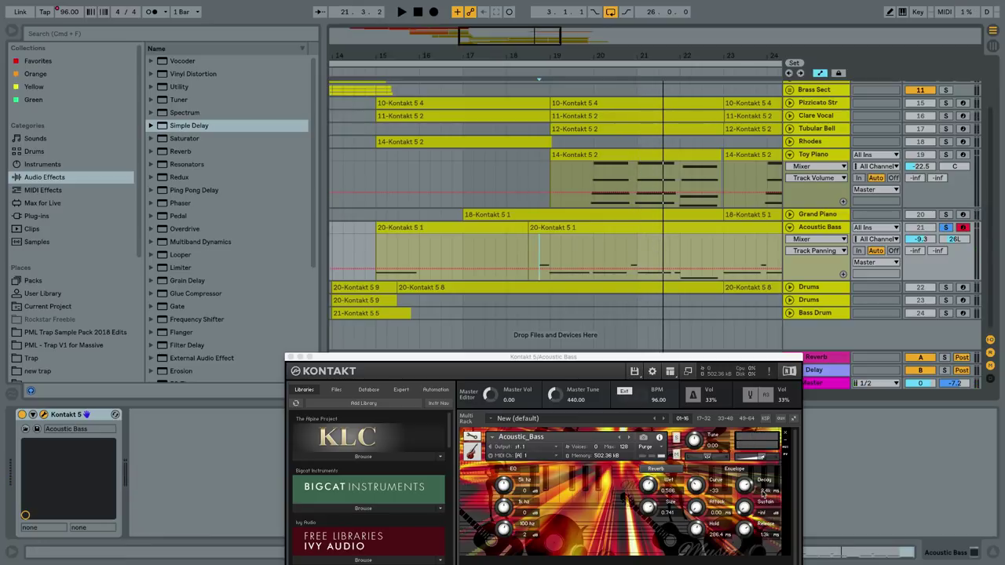
drag(631, 359, 640, 290)
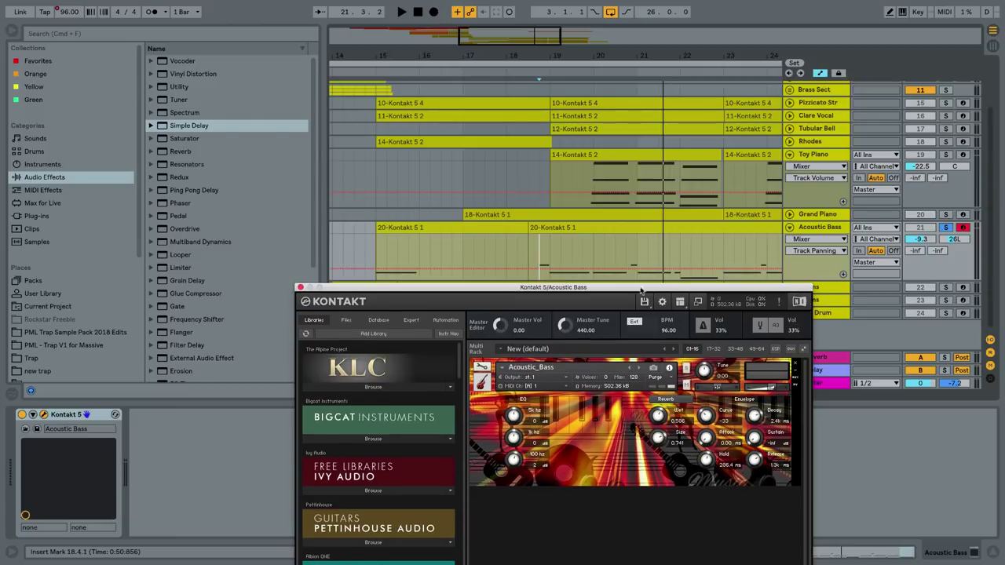
click(300, 288)
- Unfold the first Drums track, view its Scott Drums instrument in Kontakt and close the window
drag(519, 49, 520, 17)
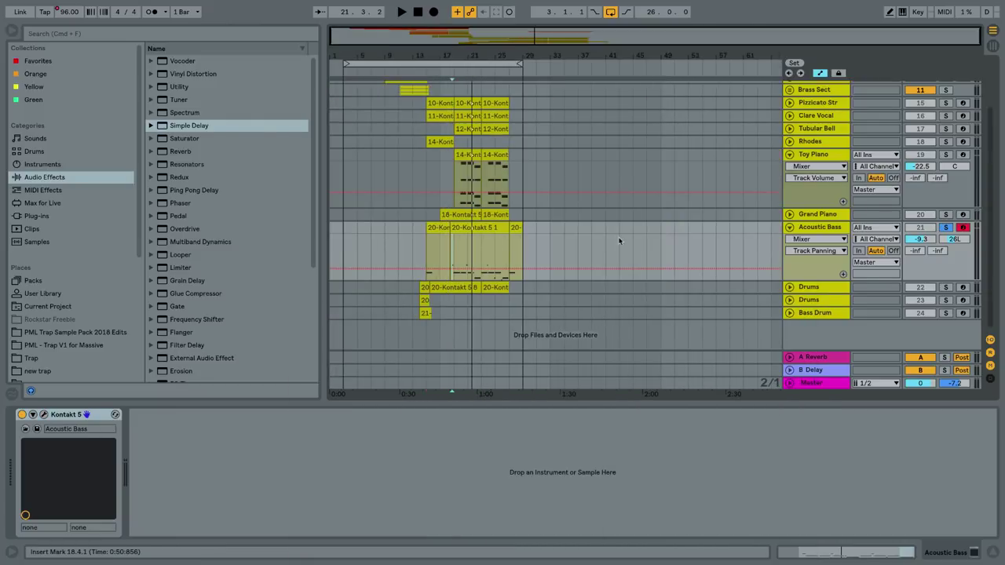
click(789, 287)
click(806, 288)
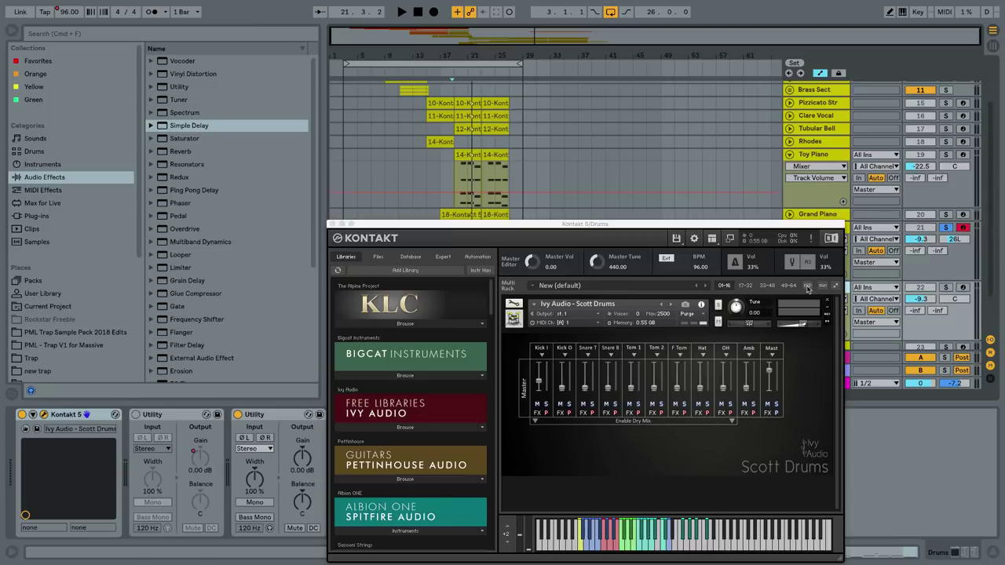
click(332, 229)
- Unfold the Bass Drum track and select its clip near bar 14
scroll(506, 241, down, 1)
scroll(506, 241, down, 2)
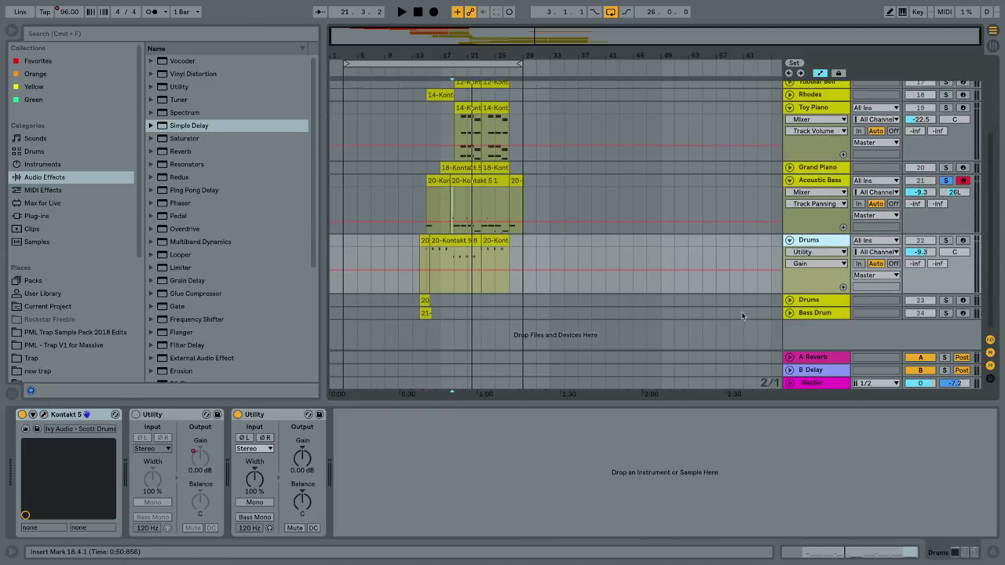
click(802, 312)
click(789, 312)
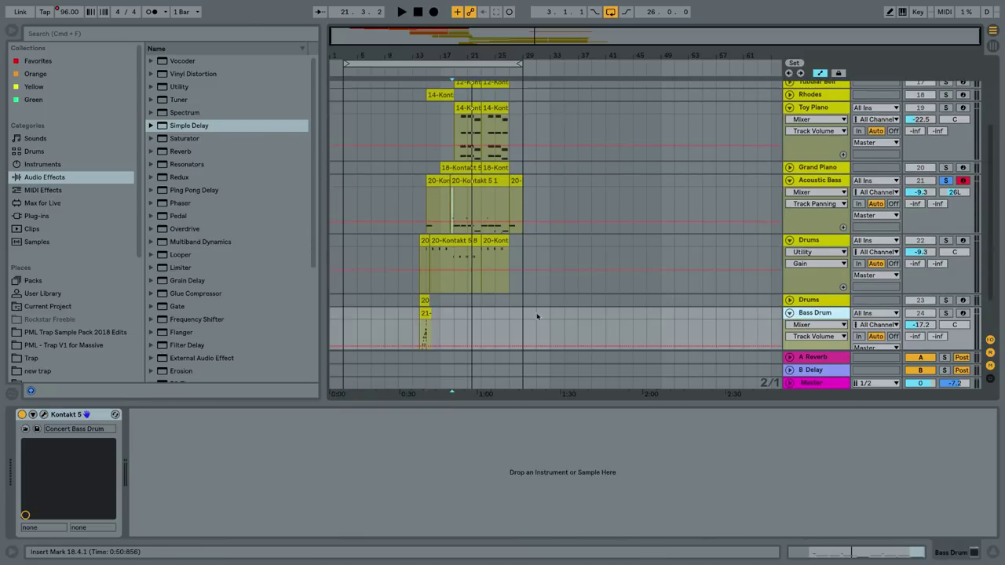
click(425, 314)
scroll(530, 246, down, 2)
scroll(530, 245, down, 1)
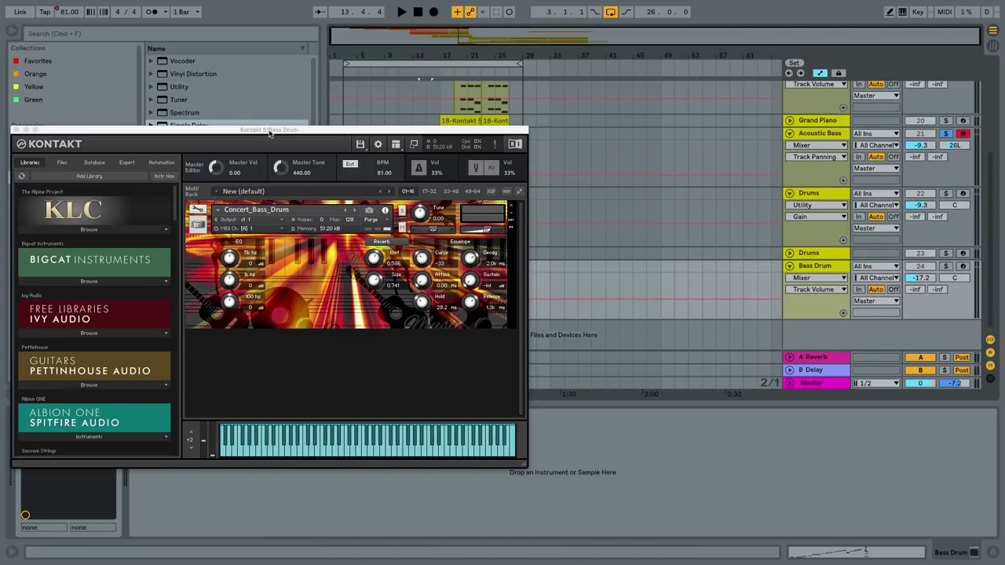
- Move the Bass Drum Kontakt window clear of the clips and reselect the Bass Drum clip
drag(270, 133, 809, 371)
drag(417, 59, 428, 189)
click(459, 284)
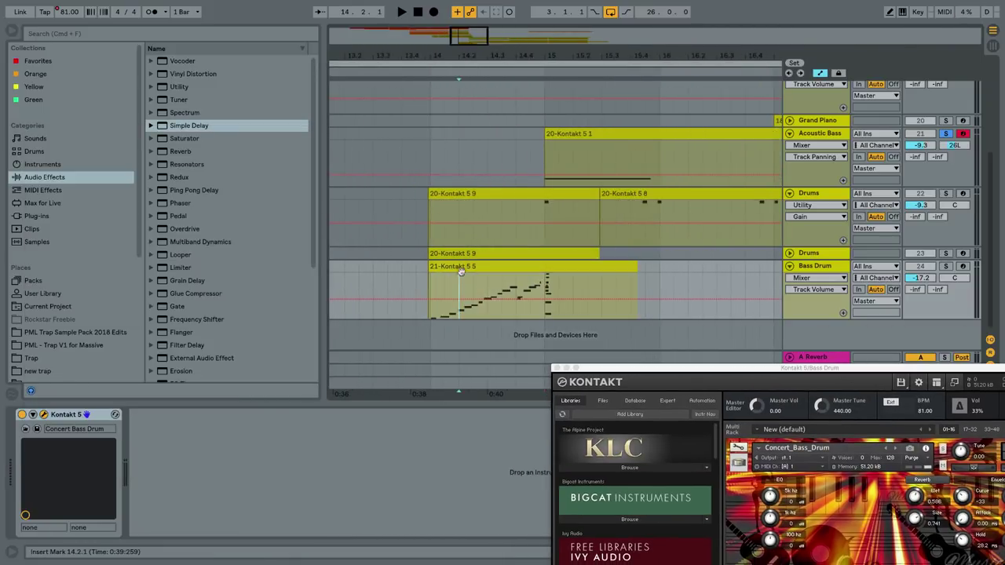
click(475, 266)
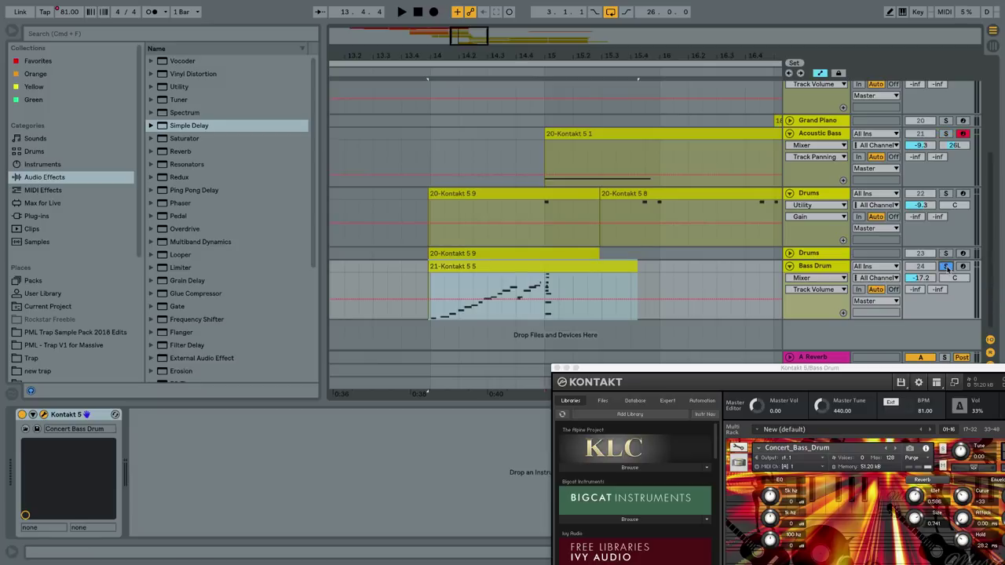
- Play the soloed Bass Drum clip from bar 14 and stop playback just after its last hits
key(space)
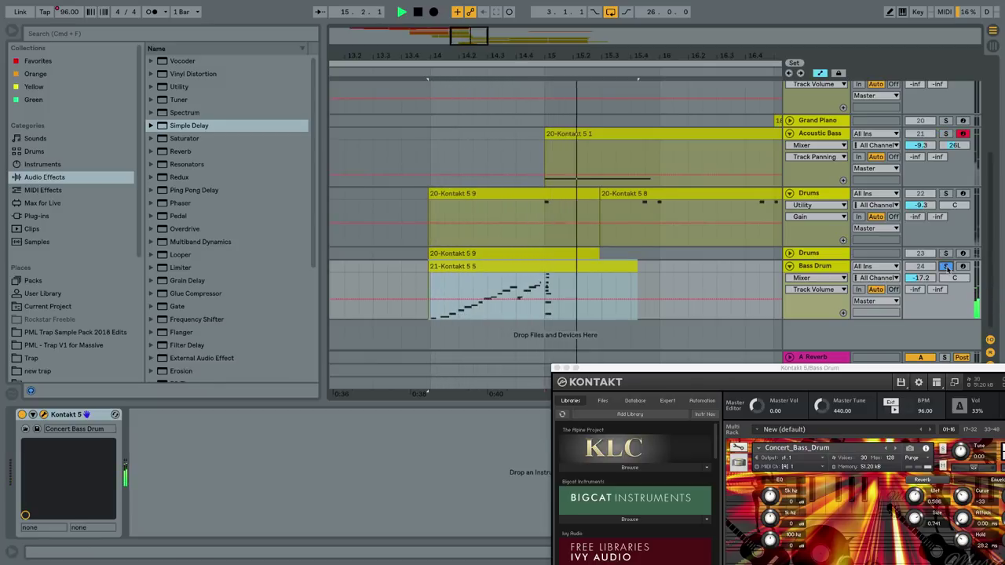
key(space)
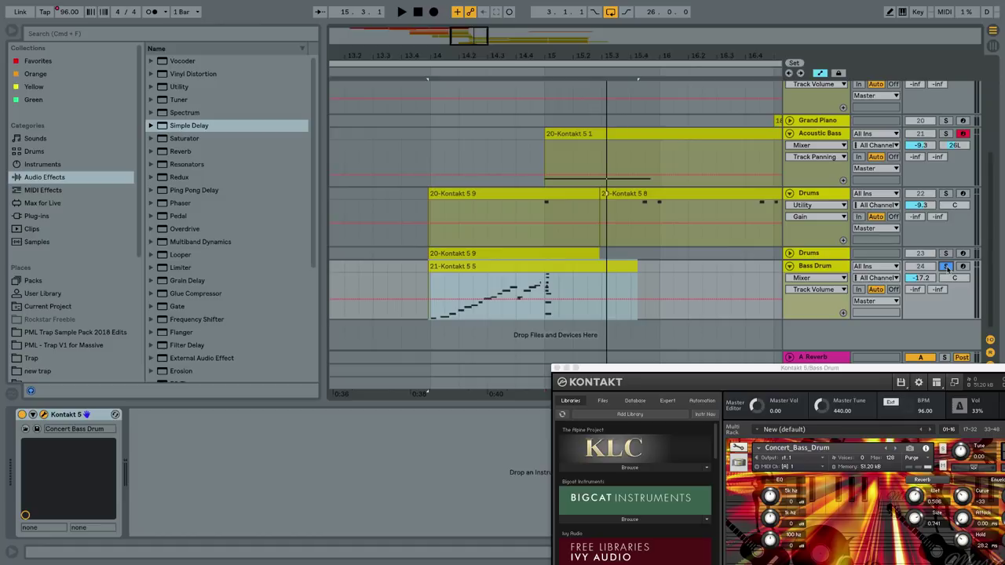
- Open the Bass Drum clip's MIDI notes, close the Kontakt window and enlarge the velocity lane to examine the rising velocities
double_click(466, 266)
click(558, 368)
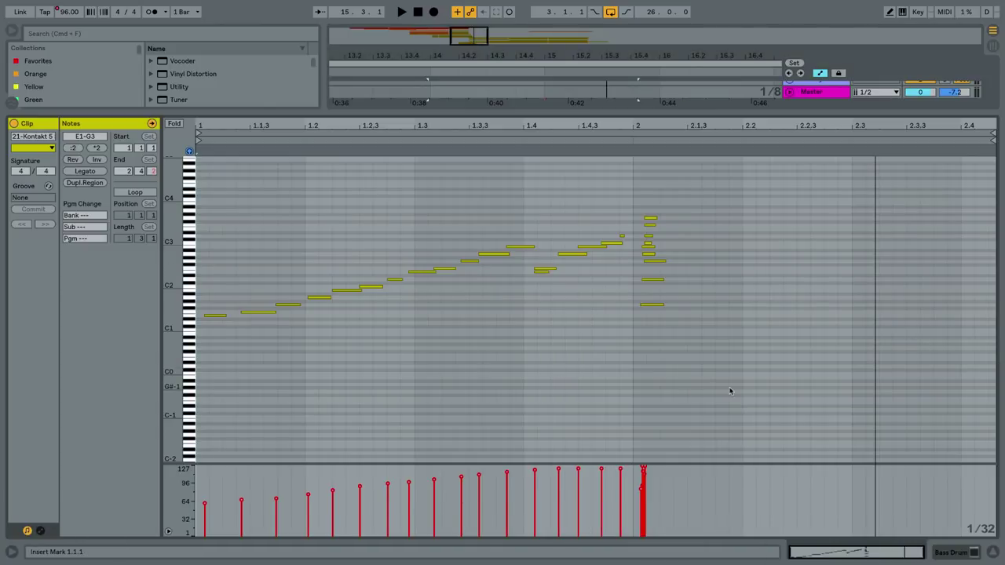
drag(390, 467, 391, 232)
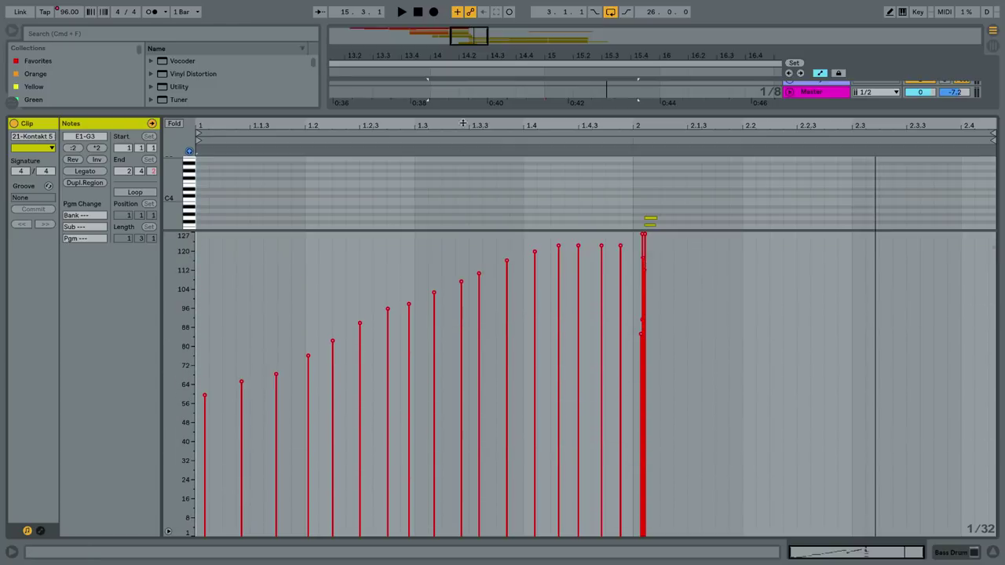
key(b)
key(b)
drag(606, 229, 585, 443)
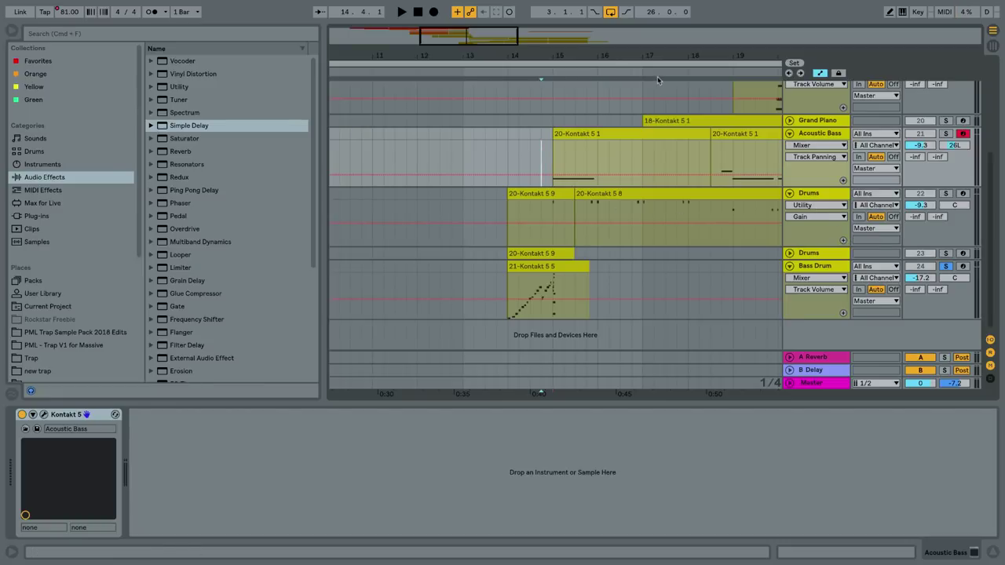
- Show the whole arrangement with the Bass Drum unsoloed and place the insert marker at 18.1.1 on the Harp track
drag(620, 55, 530, 63)
scroll(555, 213, up, 2)
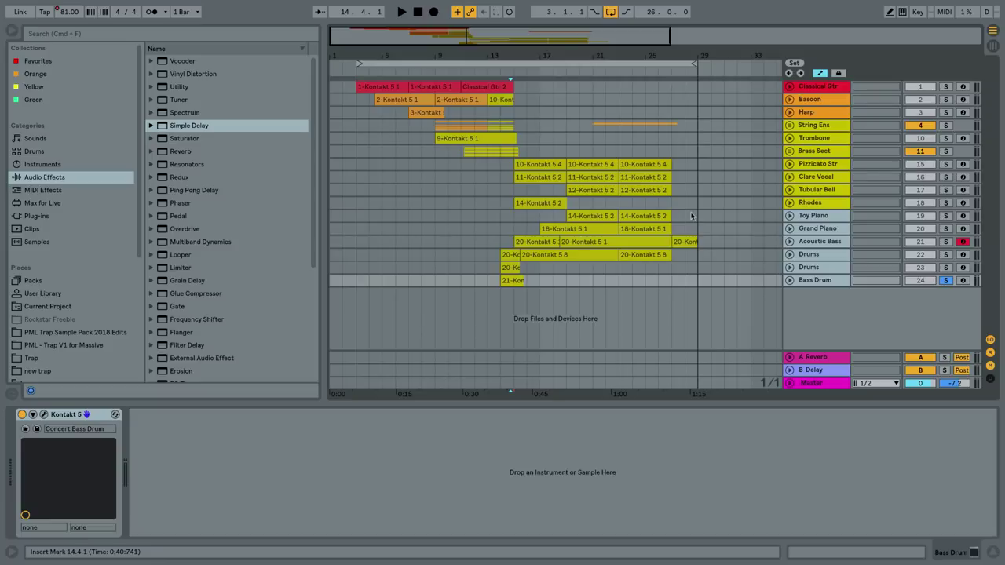
click(549, 115)
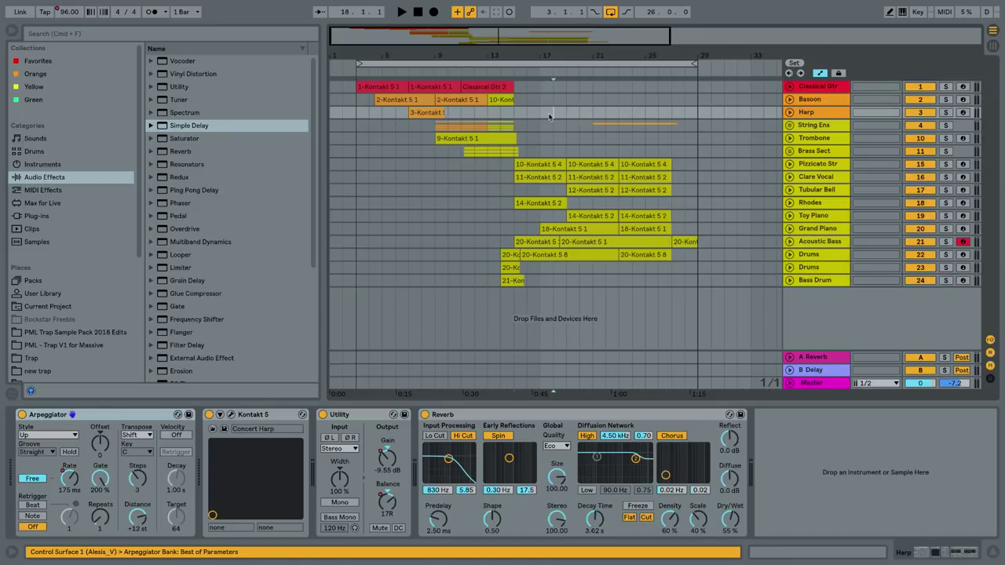